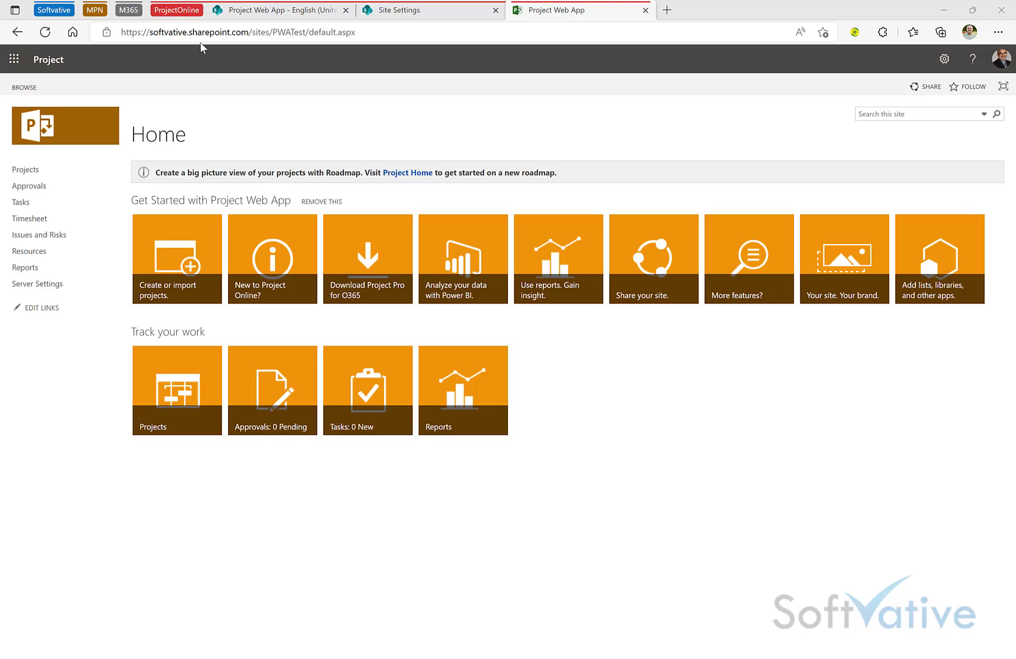
Step: Go to Reports from the PWATest site's Home page in Project Web App
{"action": "left_click", "coordinate": [108, 219]}
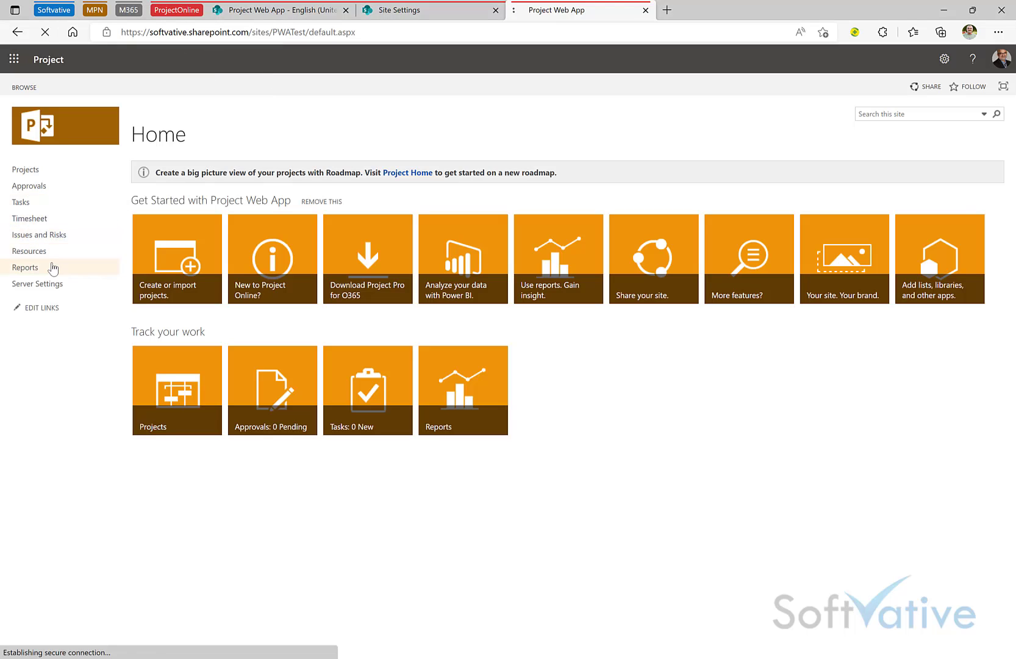
Step: Open Project Overview Dashboard.xlsx from the English (United States) folder of the PWA Reports library
{"action": "left_click", "coordinate": [26, 273]}
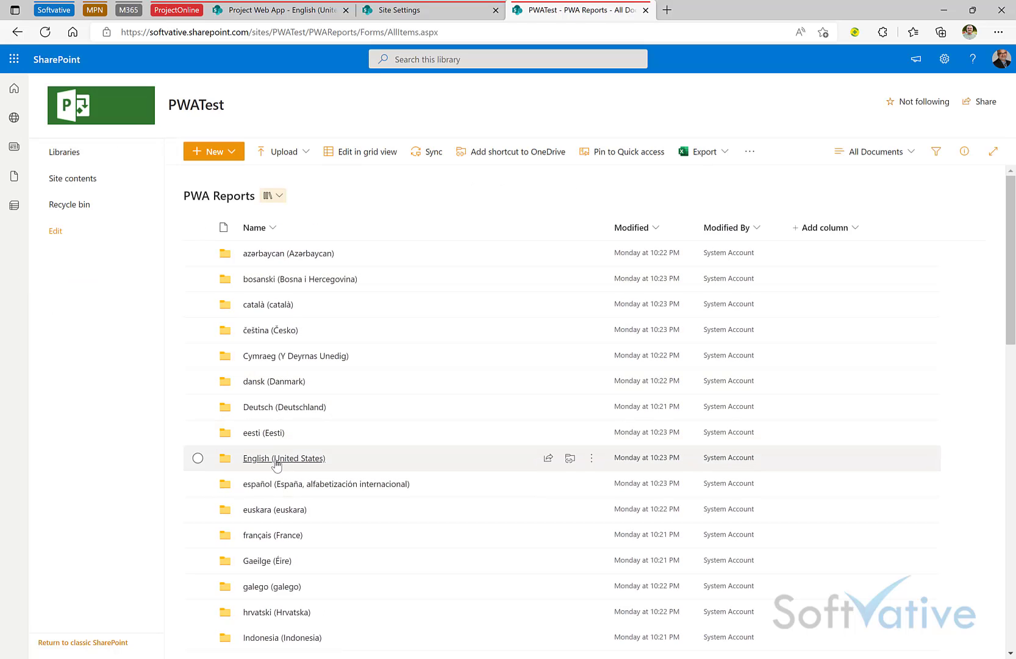
{"action": "left_click", "coordinate": [276, 465]}
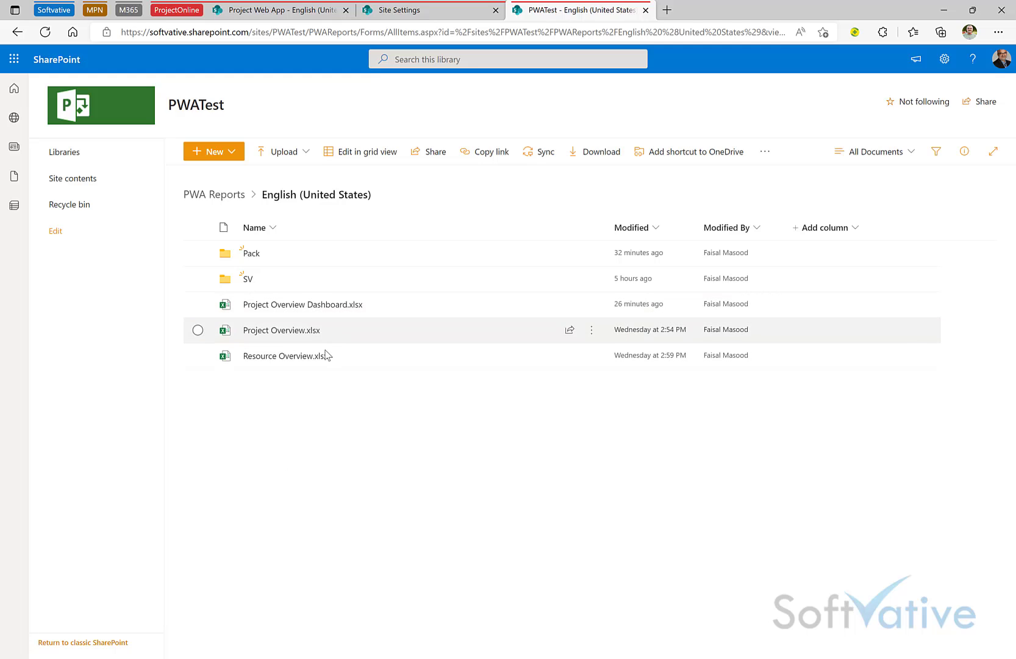
{"action": "mouse_move", "coordinate": [324, 364]}
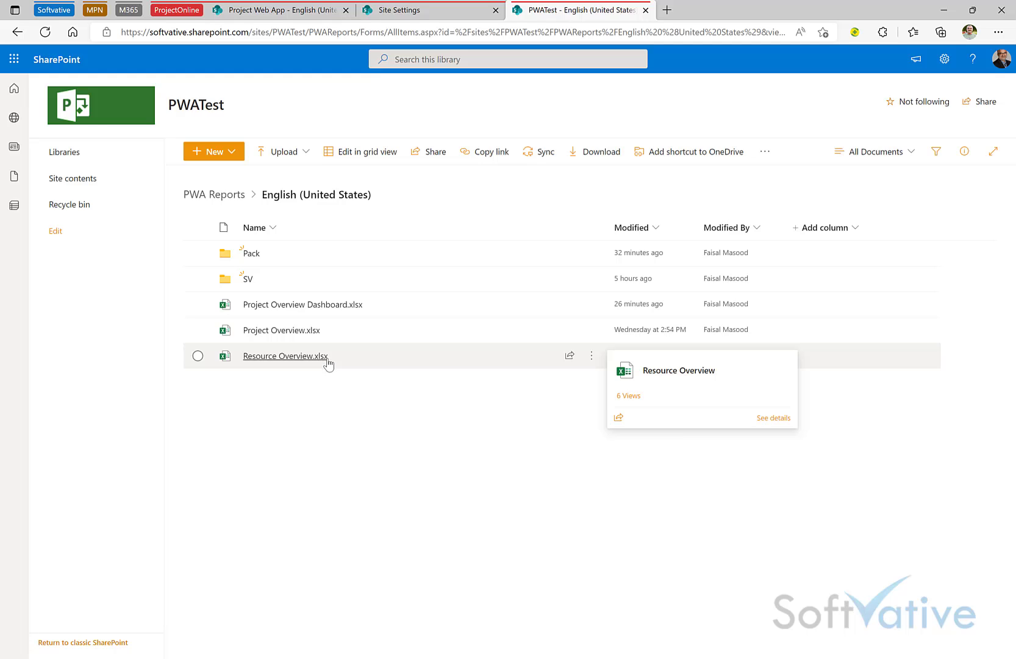
{"action": "left_click", "coordinate": [293, 306]}
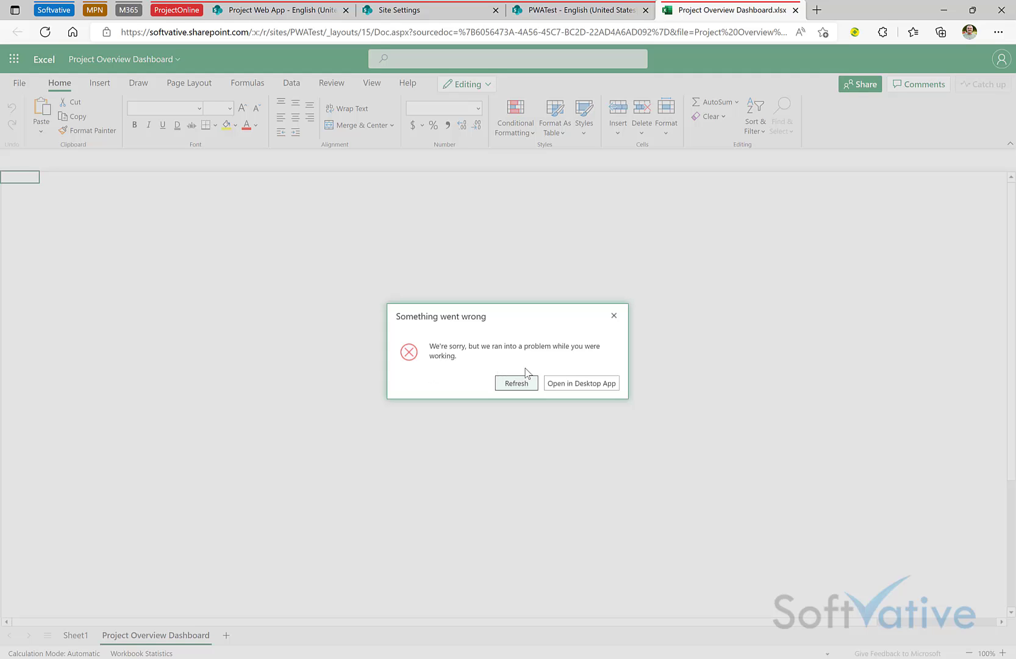
Step: Retry the failed Project Overview Dashboard load, then close its tab
{"action": "left_click", "coordinate": [513, 384]}
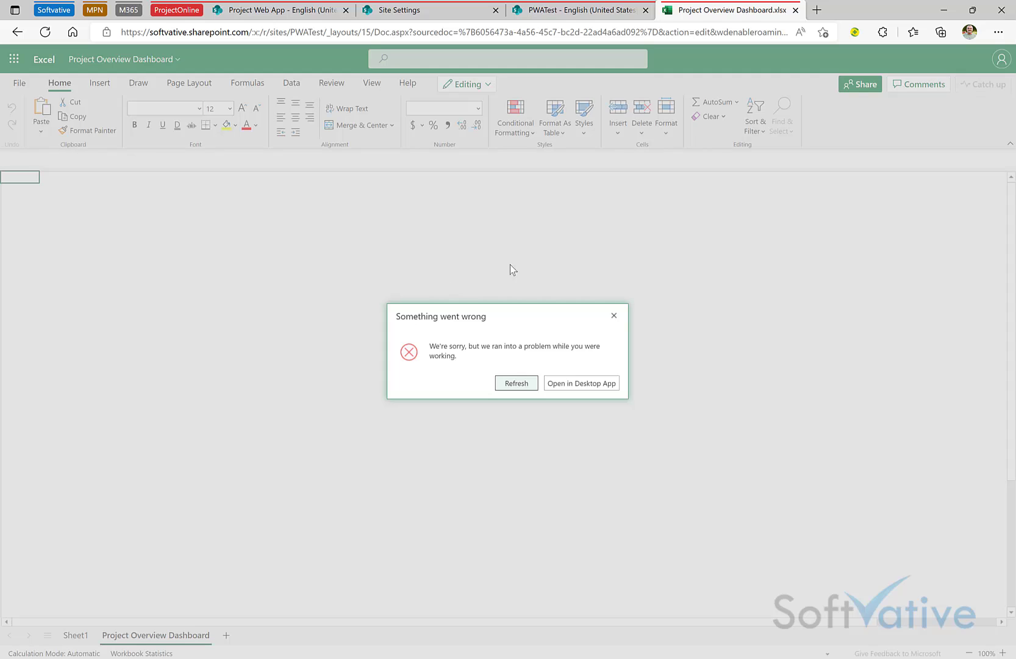
{"action": "key", "text": "ctrl+w"}
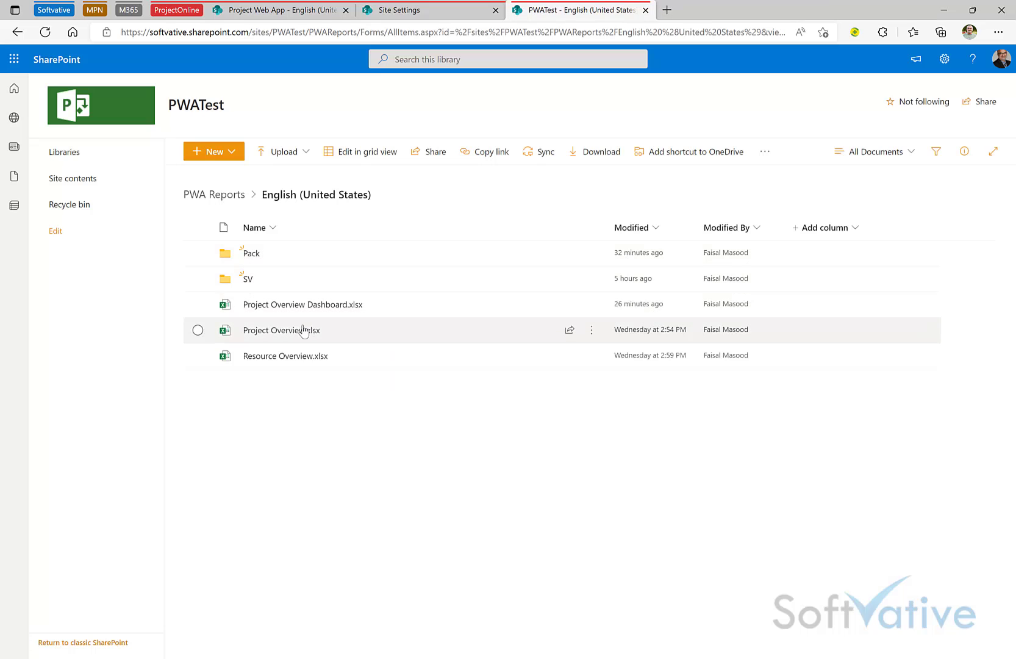
Step: Open Project Overview.xlsx and remove ProjectFinishDate from the PivotTable's values
{"action": "left_click", "coordinate": [287, 335]}
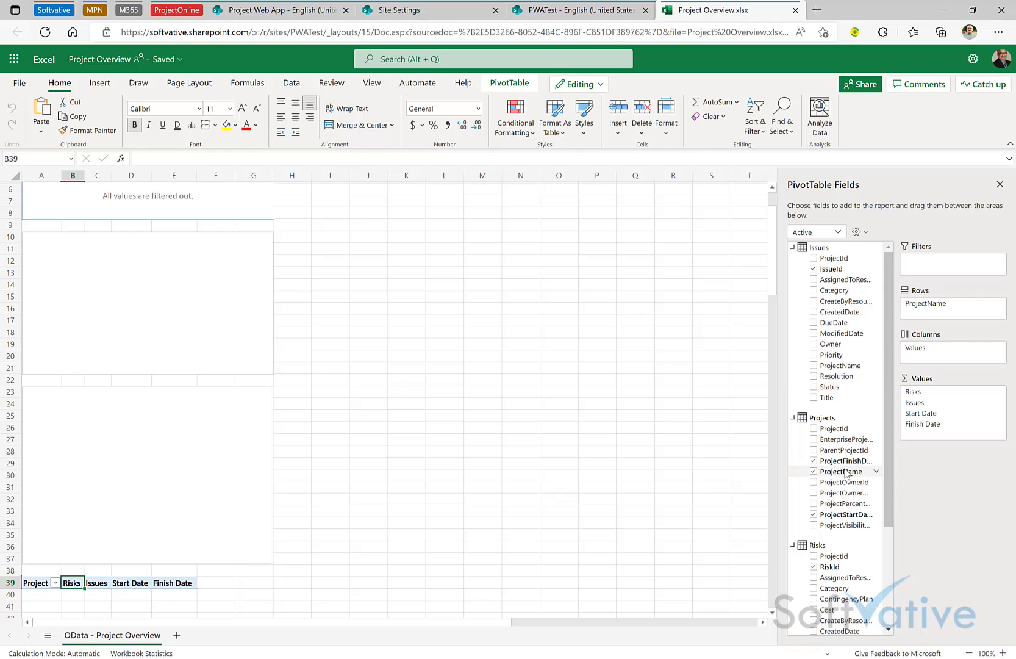
{"action": "left_click", "coordinate": [817, 464]}
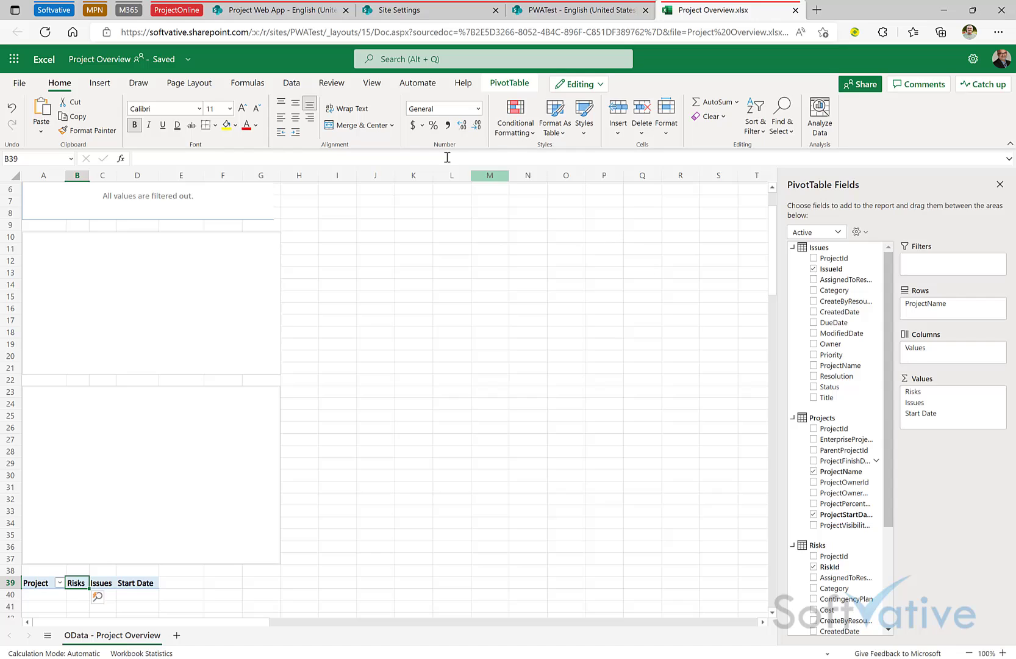
{"action": "left_click", "coordinate": [285, 85]}
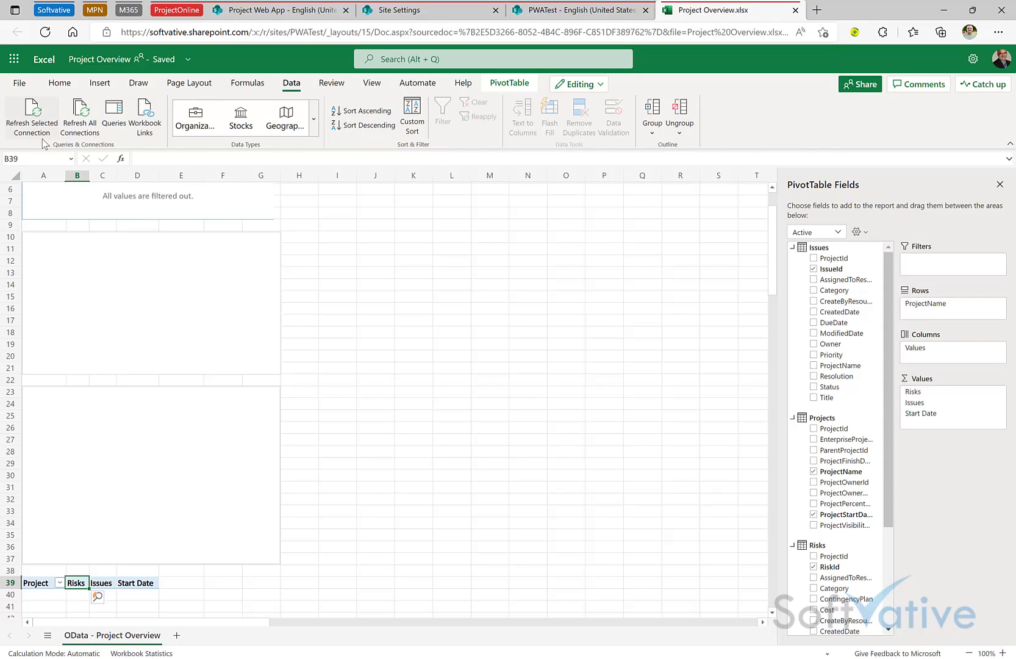
Step: Refresh all data connections and expand the technical details of the refresh failure
{"action": "left_click", "coordinate": [90, 133]}
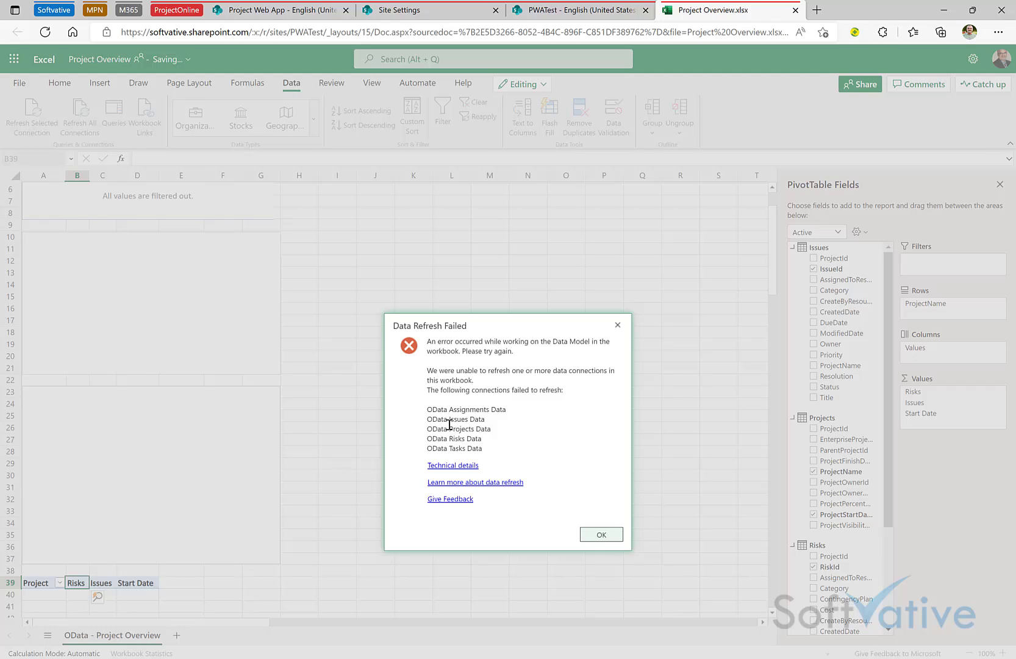
{"action": "left_click", "coordinate": [451, 467]}
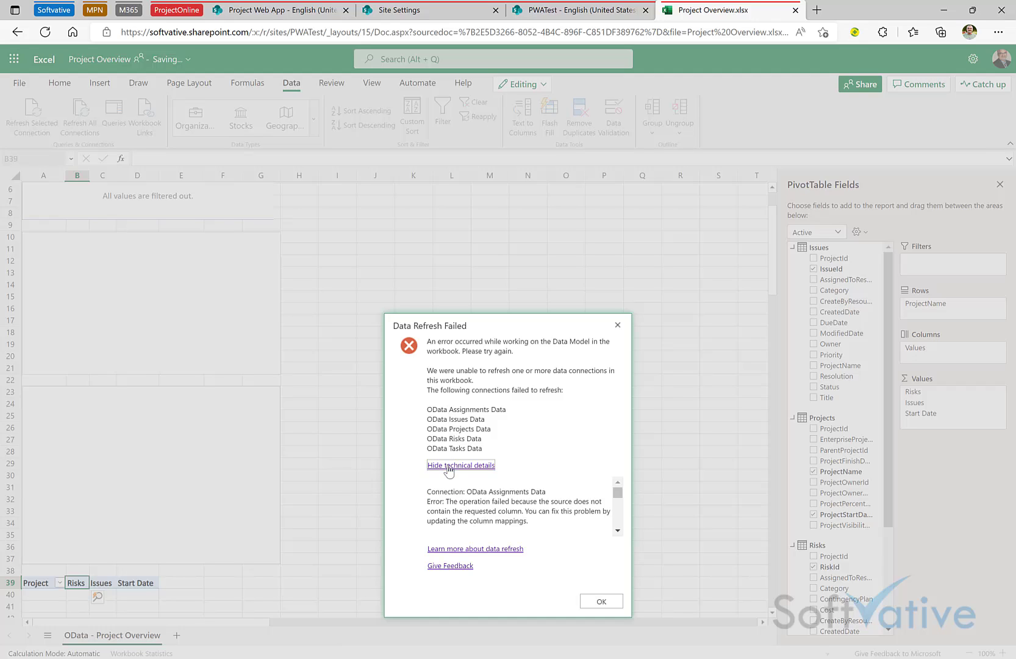
{"action": "left_click", "coordinate": [618, 532]}
{"action": "left_click", "coordinate": [618, 532]}
{"action": "left_click", "coordinate": [618, 532]}
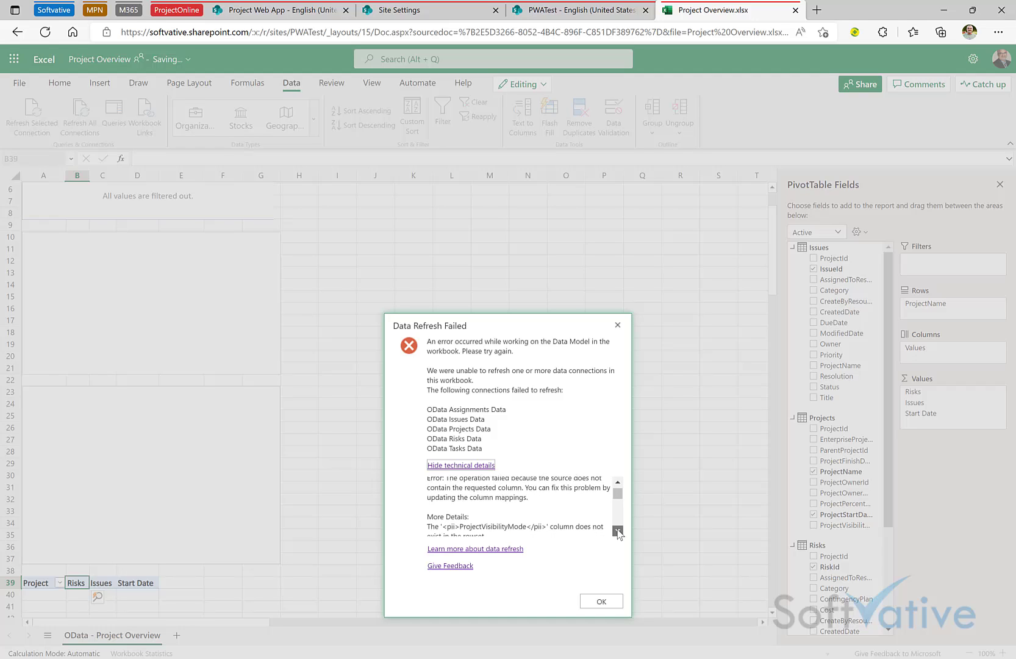
{"action": "left_click", "coordinate": [618, 532]}
{"action": "left_click", "coordinate": [618, 531]}
{"action": "left_click", "coordinate": [618, 532]}
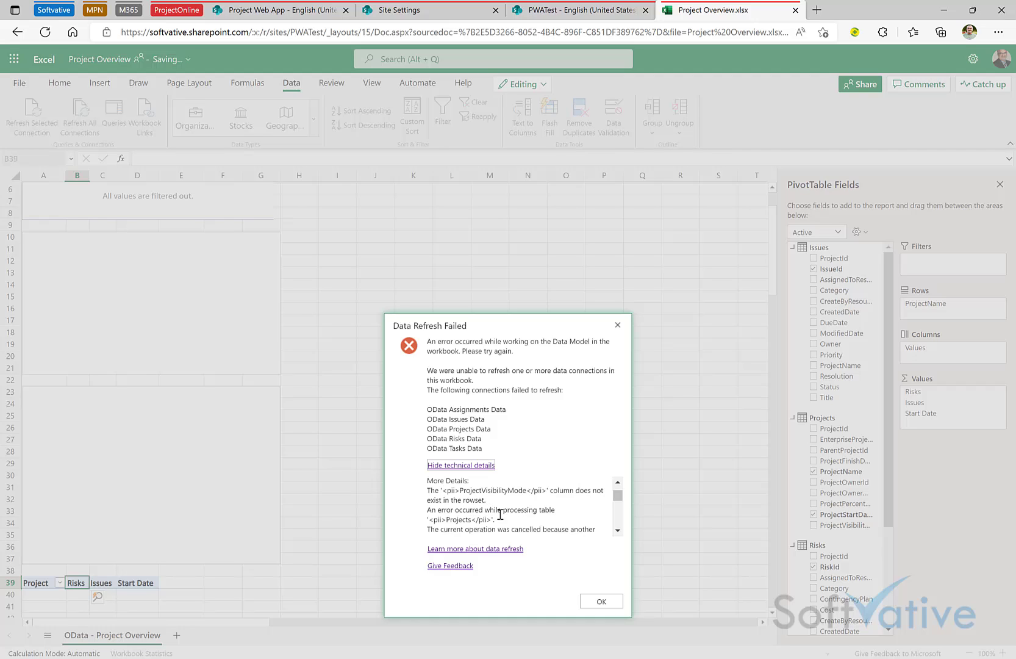
Step: Scroll the error text showing five OData connections missing the ProjectVisibilityMode column
{"action": "left_click", "coordinate": [617, 531]}
{"action": "left_click", "coordinate": [617, 530]}
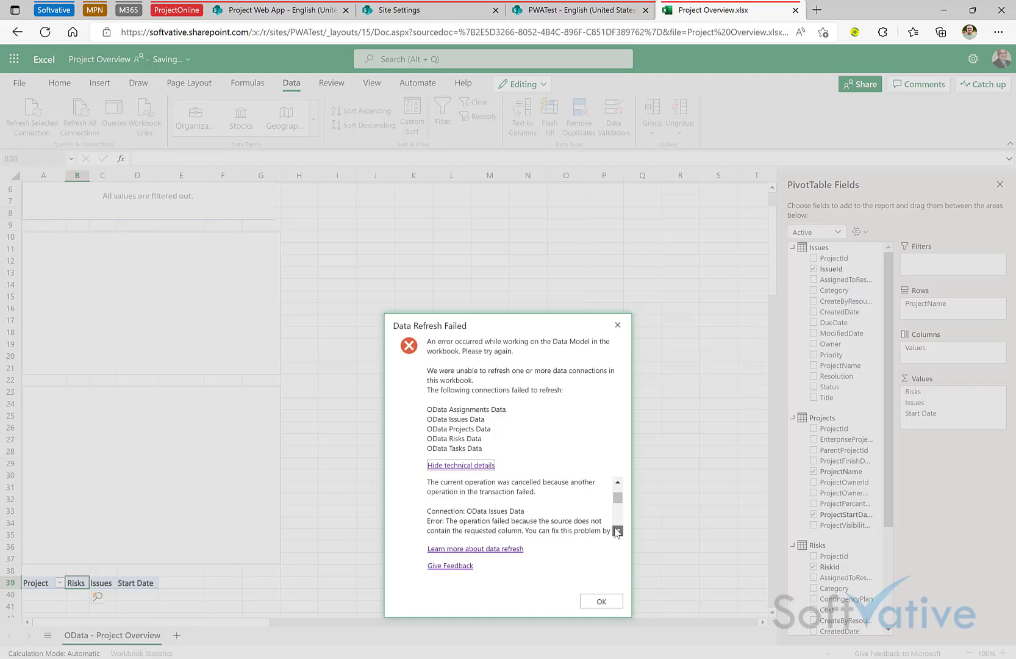
{"action": "left_click", "coordinate": [617, 530]}
{"action": "left_click", "coordinate": [618, 532]}
{"action": "left_click", "coordinate": [618, 531]}
{"action": "left_click", "coordinate": [617, 531]}
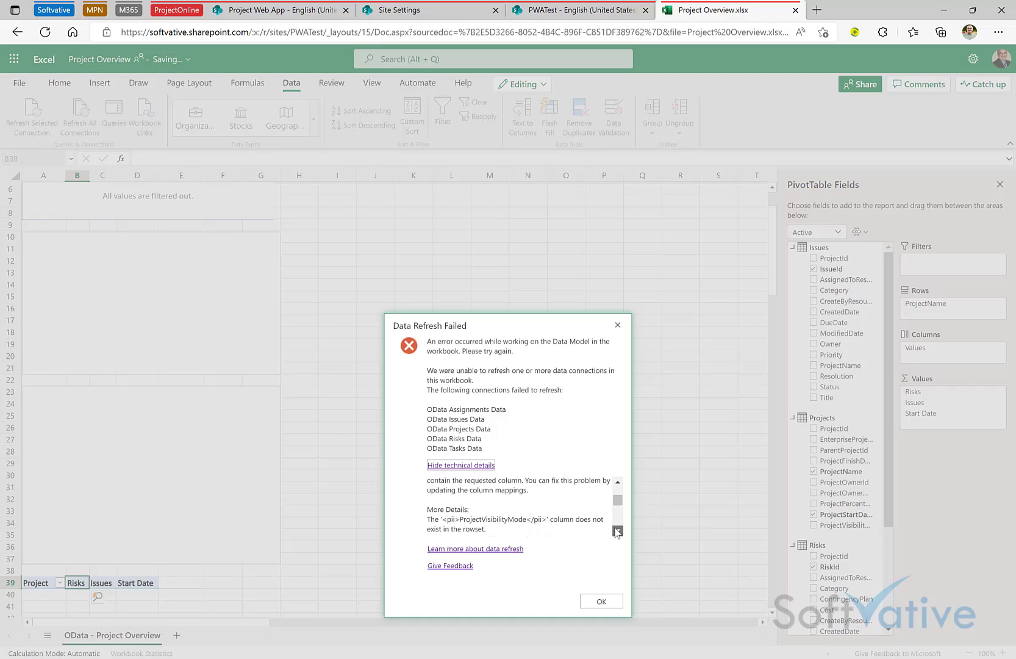
{"action": "left_click", "coordinate": [617, 531]}
{"action": "left_click", "coordinate": [618, 531]}
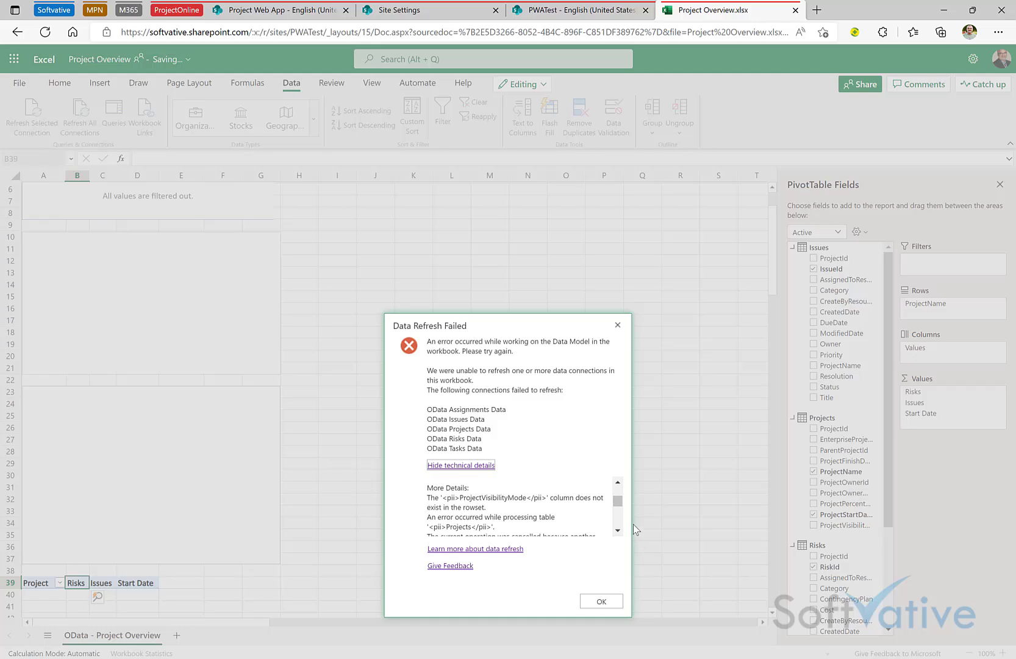
{"action": "left_click_drag", "start_coordinate": [620, 500], "coordinate": [619, 453]}
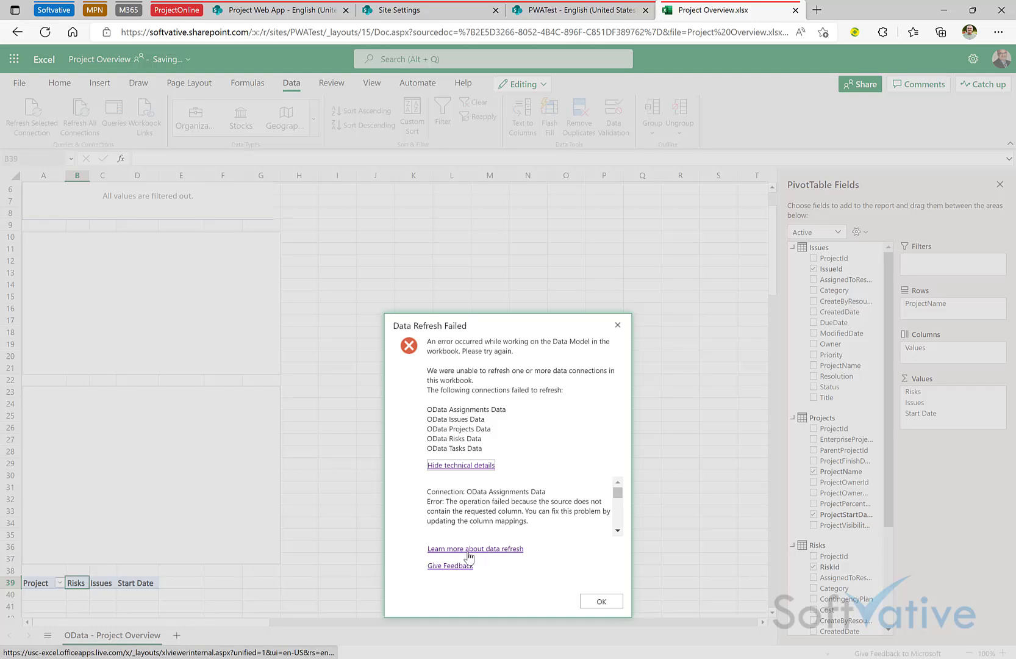
Step: Read the help article on refreshing external data, close it, and dismiss the failure message
{"action": "left_click", "coordinate": [488, 548]}
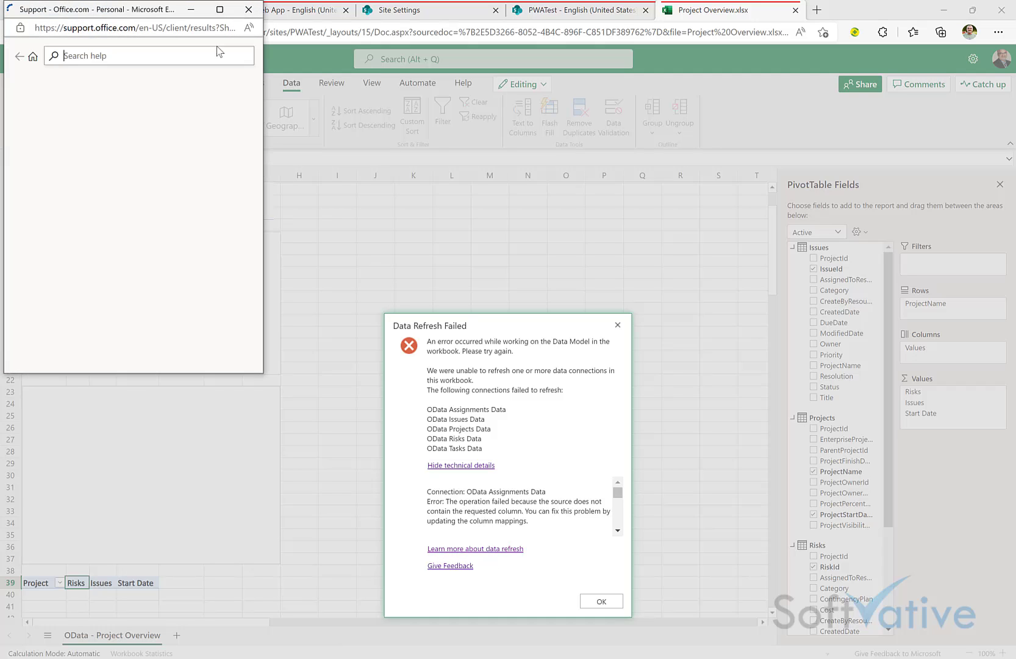
{"action": "left_click_drag", "start_coordinate": [133, 11], "coordinate": [220, 59]}
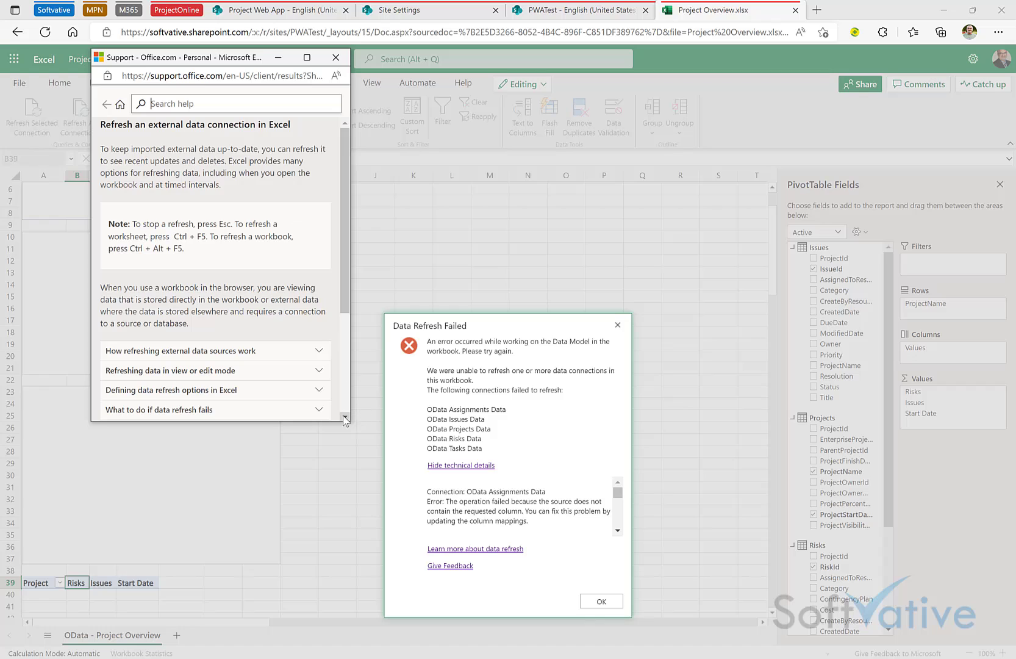
{"action": "left_click_drag", "start_coordinate": [351, 421], "coordinate": [763, 548]}
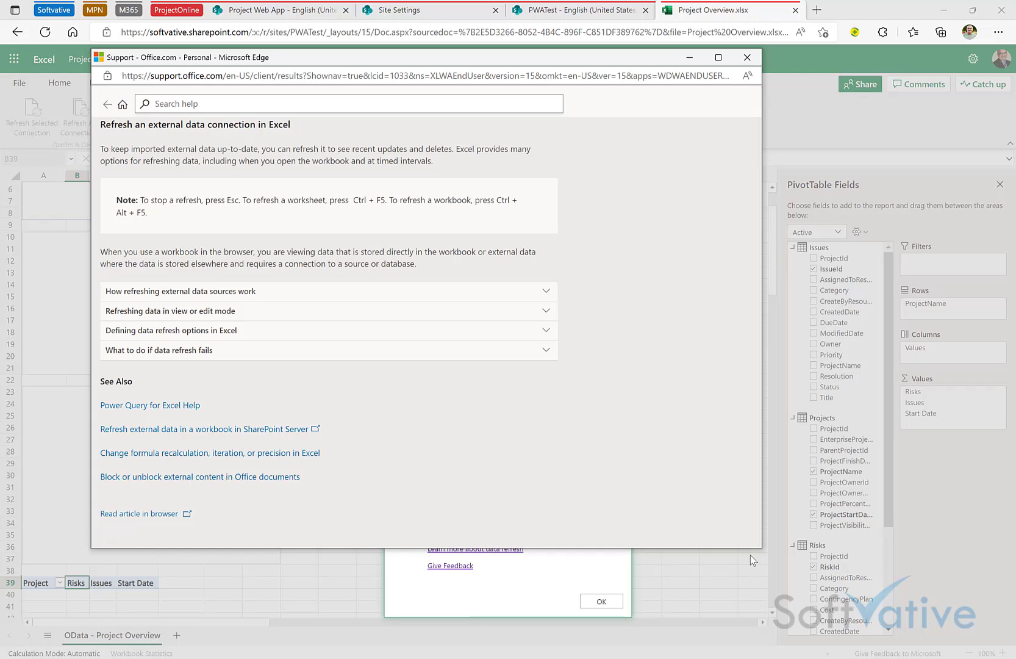
{"action": "left_click_drag", "start_coordinate": [762, 548], "coordinate": [958, 593]}
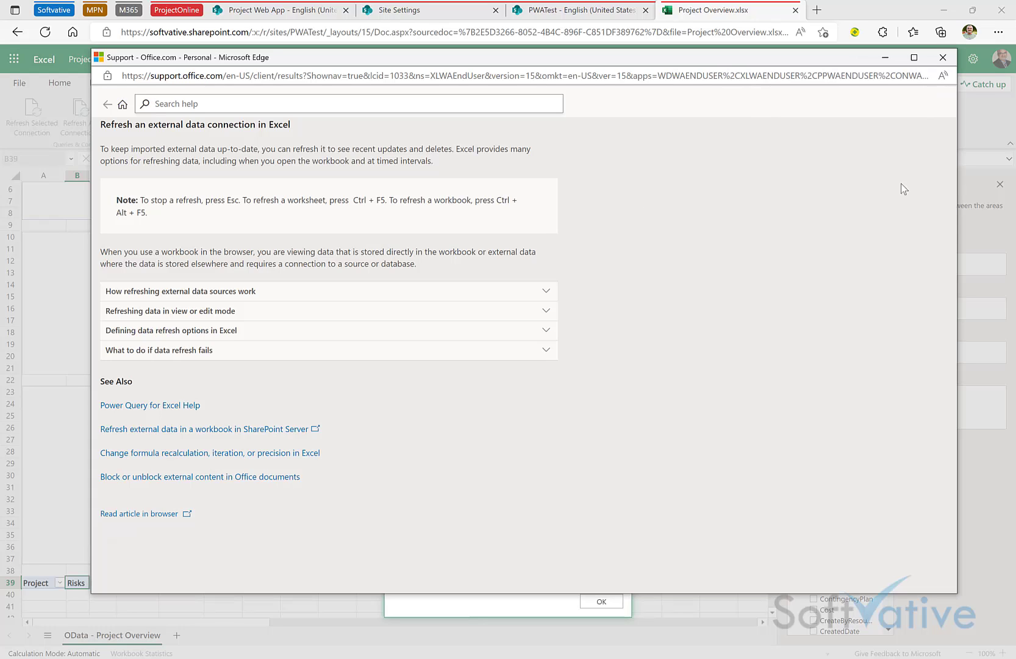
{"action": "left_click", "coordinate": [944, 56]}
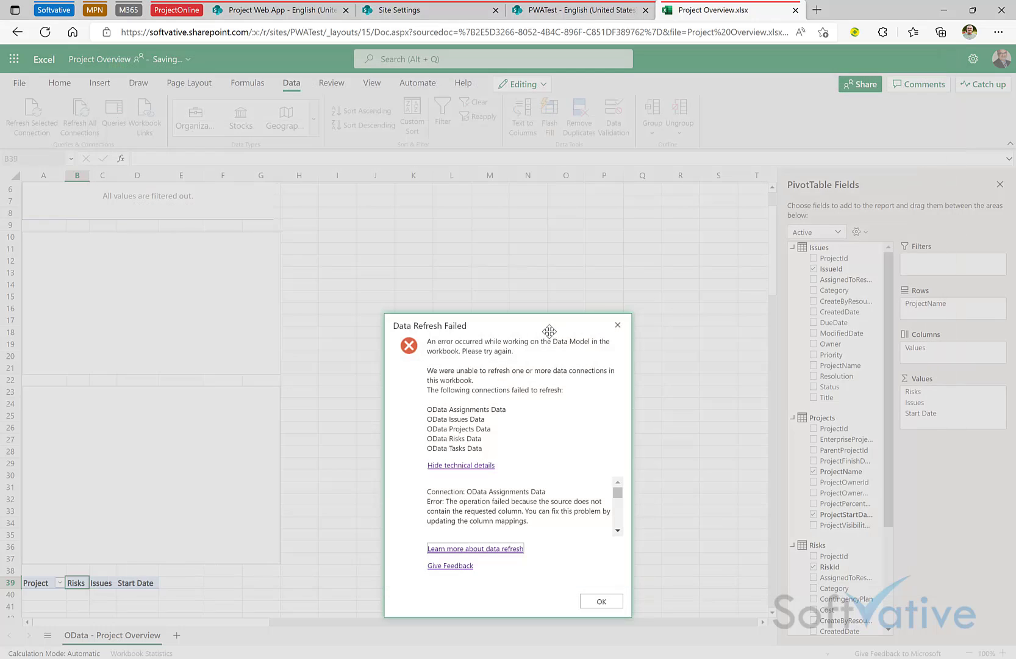
{"action": "left_click", "coordinate": [618, 325]}
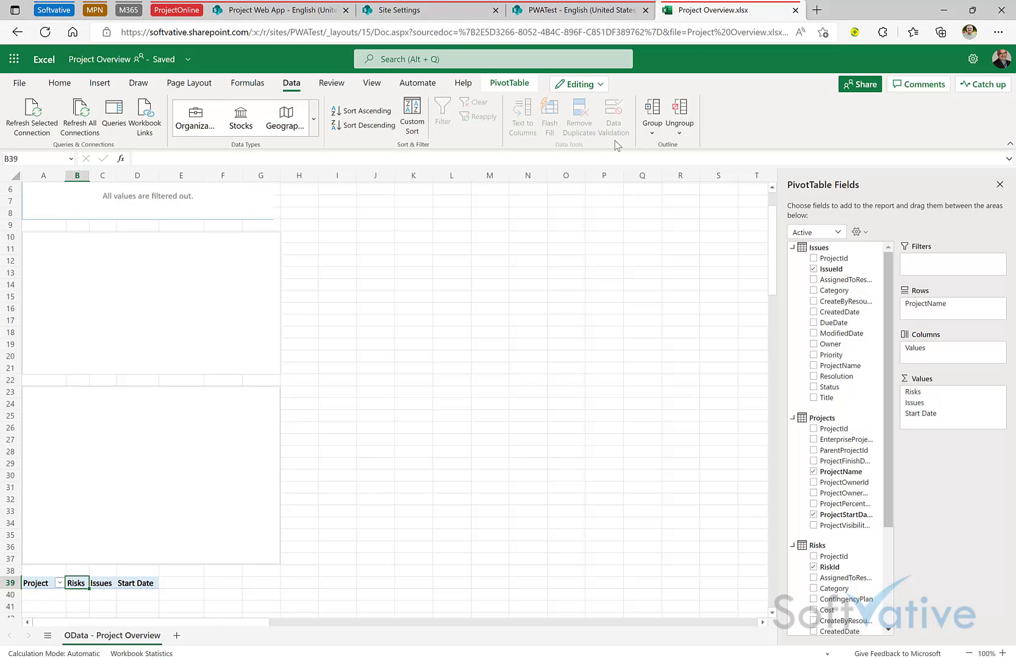
Step: Switch to Resource Overview.xlsx and refresh all connections, which fails for Assignments, Resources and Tasks
{"action": "key", "text": "ctrl+w"}
{"action": "left_click", "coordinate": [249, 360]}
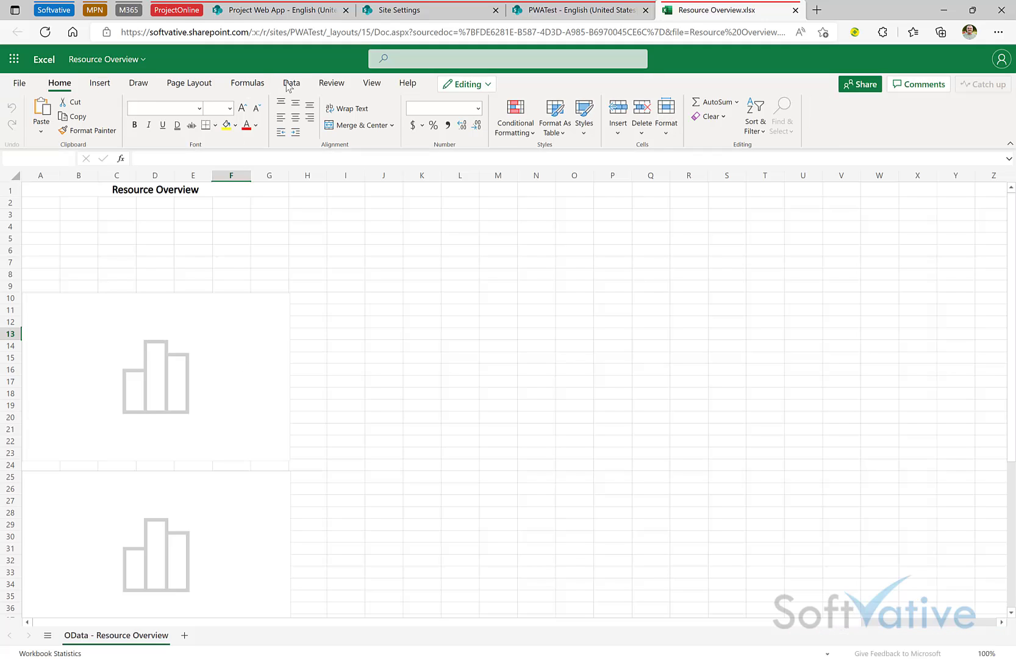
{"action": "left_click", "coordinate": [291, 83]}
{"action": "left_click", "coordinate": [85, 119]}
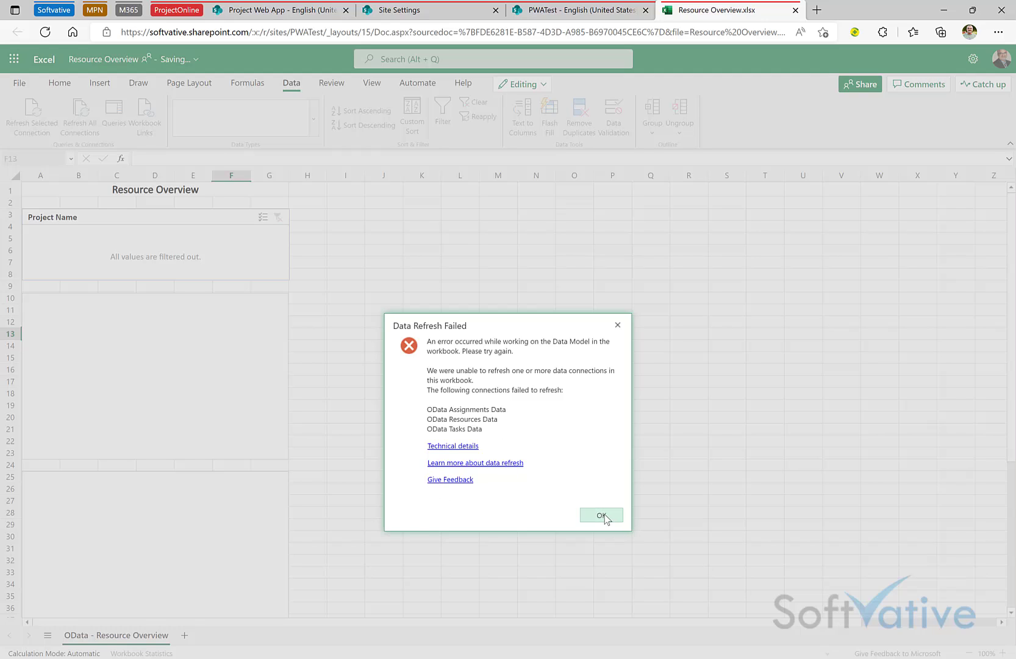
Step: Expand the technical details of the Resource Overview refresh failure
{"action": "left_click", "coordinate": [453, 446]}
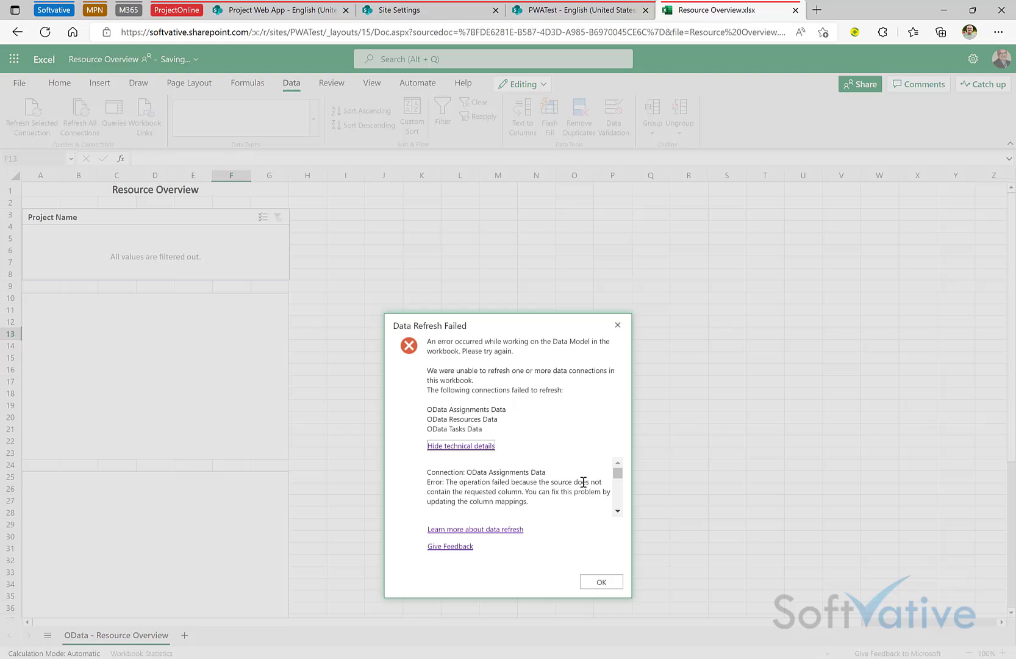
{"action": "left_click", "coordinate": [618, 511]}
{"action": "left_click", "coordinate": [618, 511]}
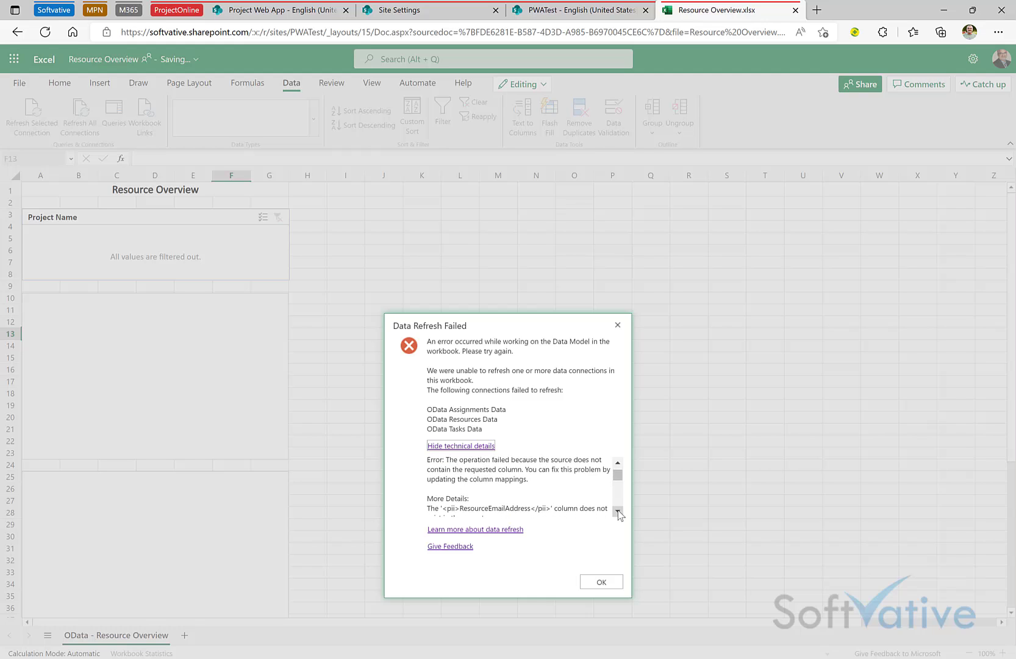
{"action": "left_click", "coordinate": [618, 511]}
{"action": "left_click", "coordinate": [618, 511]}
{"action": "left_click", "coordinate": [618, 510]}
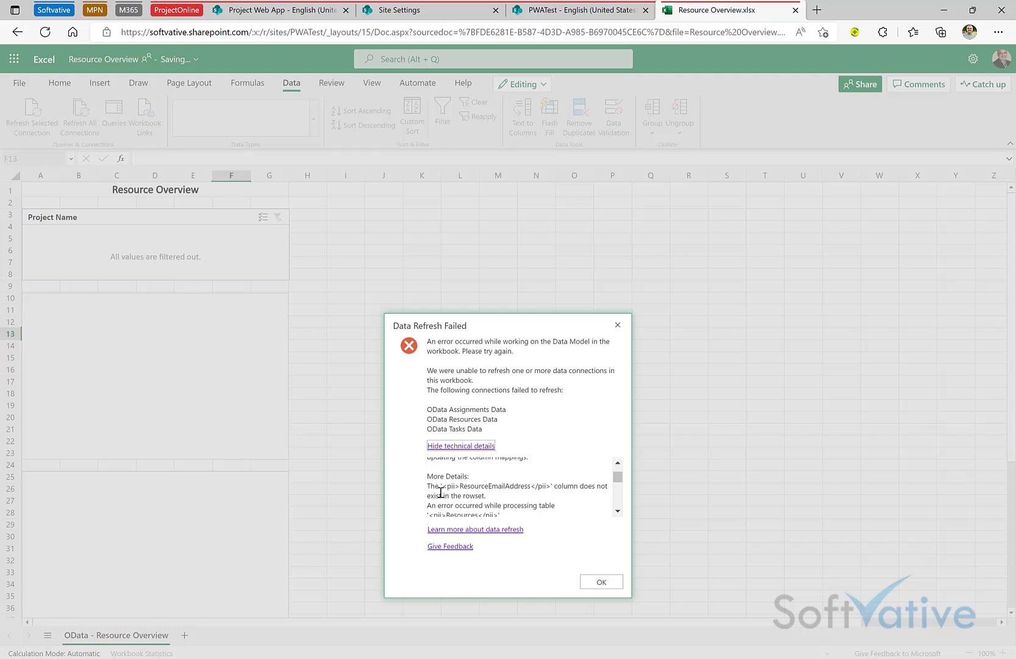
Step: Scroll to the missing ResourceEmailAddress column error, then dismiss the message
{"action": "left_click", "coordinate": [618, 511]}
{"action": "left_click", "coordinate": [618, 512]}
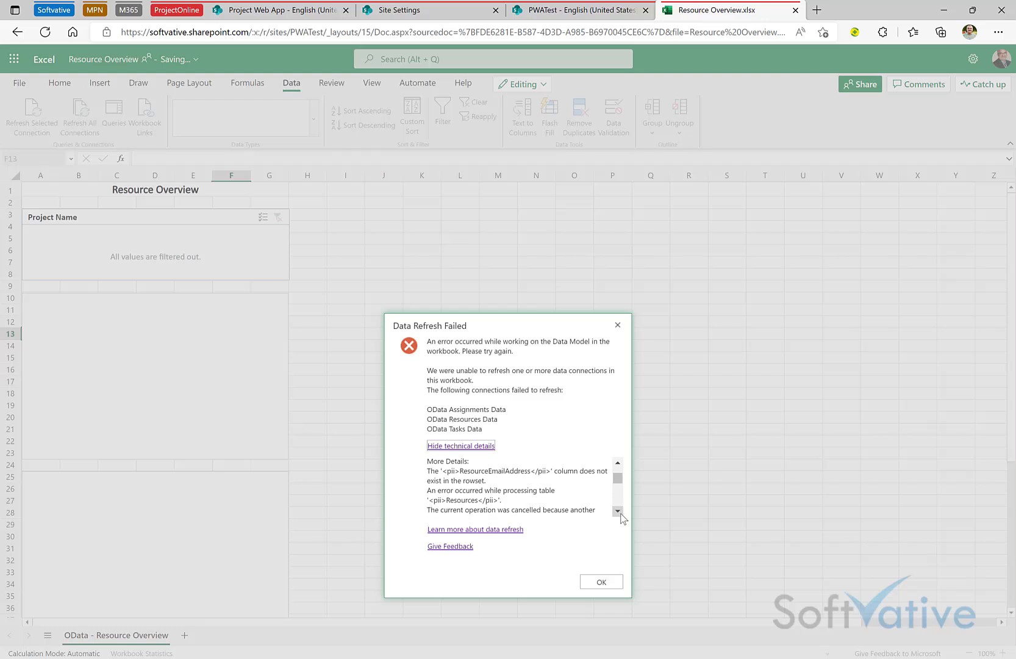
{"action": "left_click", "coordinate": [618, 511]}
{"action": "left_click", "coordinate": [618, 512]}
{"action": "left_click", "coordinate": [618, 511]}
{"action": "left_click", "coordinate": [618, 511]}
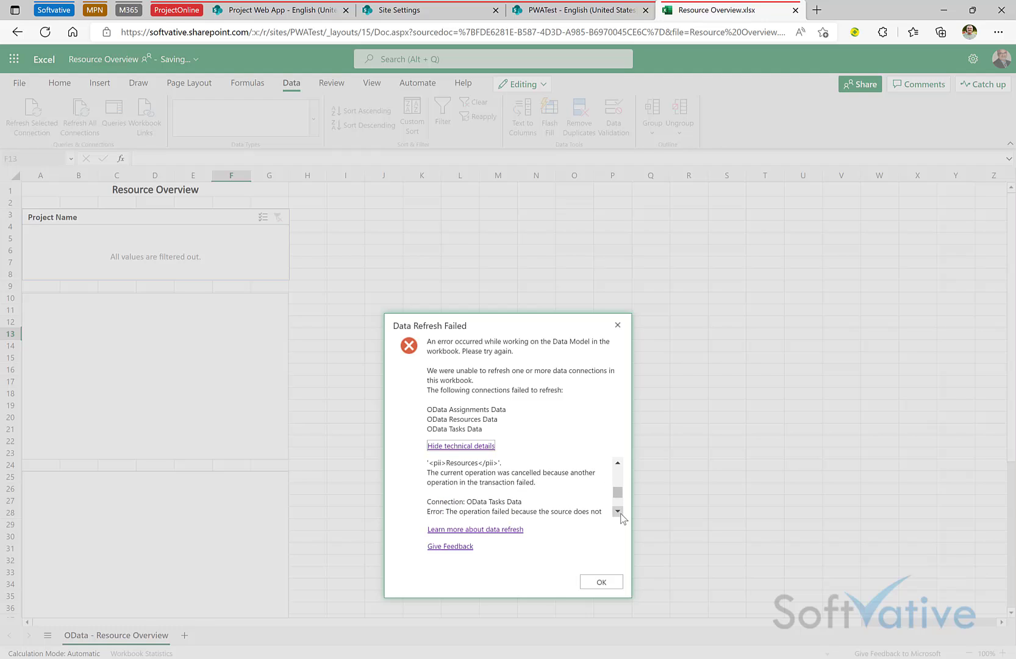
{"action": "left_click", "coordinate": [618, 511]}
{"action": "left_click", "coordinate": [618, 511]}
{"action": "left_click", "coordinate": [602, 582]}
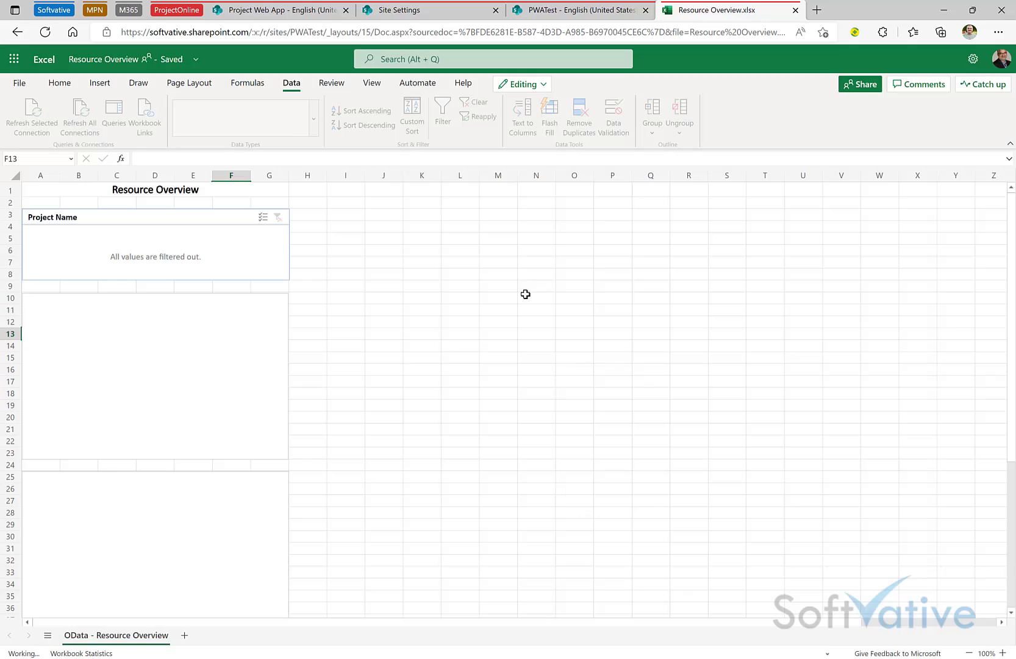
{"action": "left_click", "coordinate": [530, 284]}
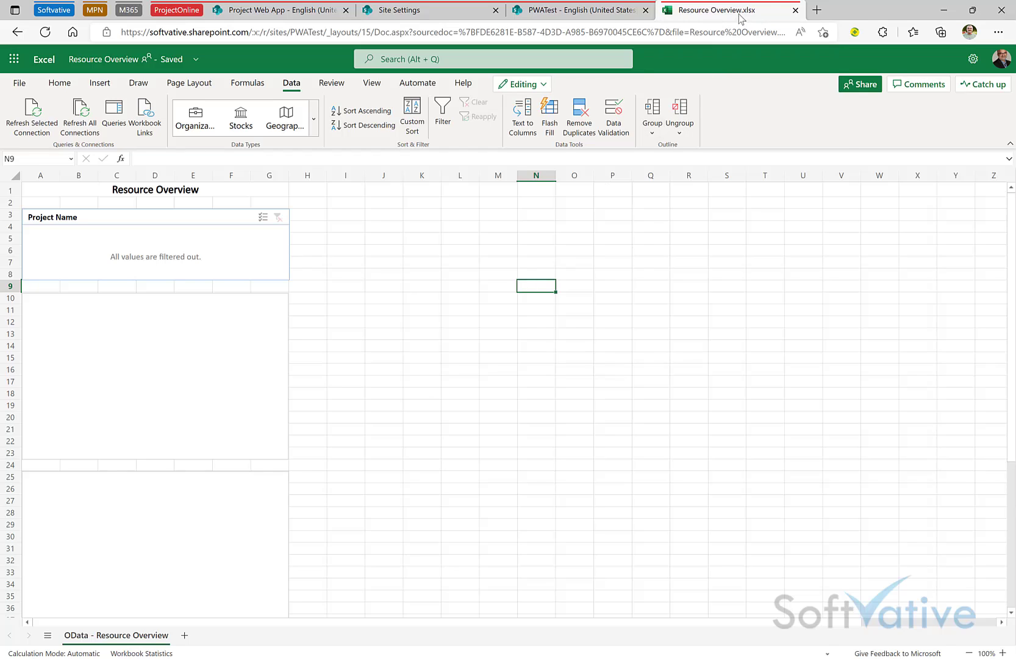
Step: Close the Resource Overview tab, returning to PWA Reports, and open Windows search
{"action": "left_click", "coordinate": [795, 10]}
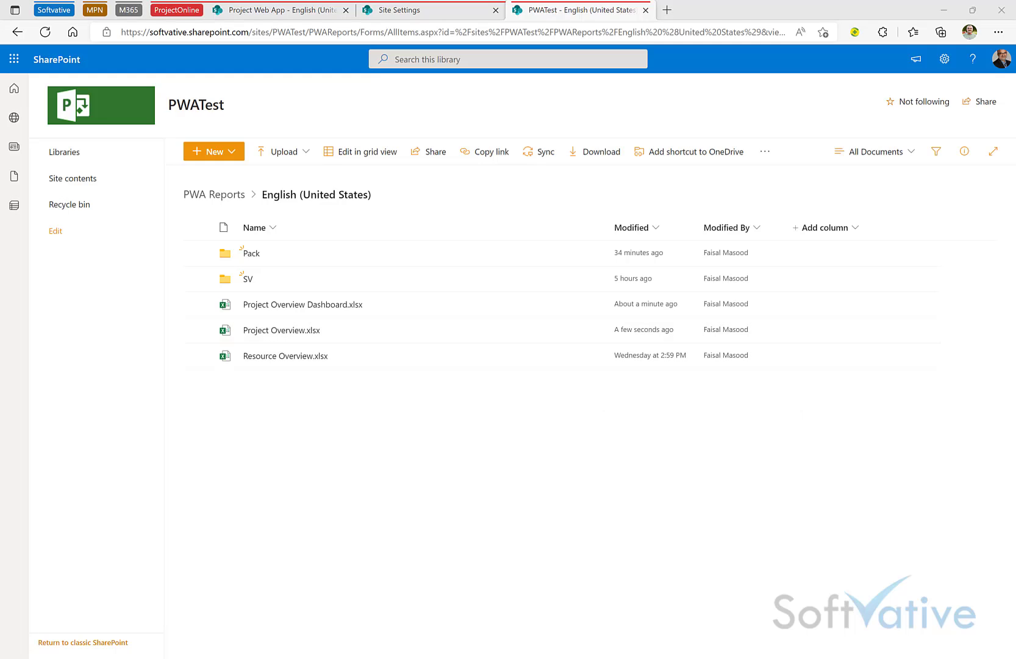
{"action": "key", "text": "super"}
Step: Launch desktop Excel via Start search and open Project Overview.xlsx
{"action": "type", "text": "excel"}
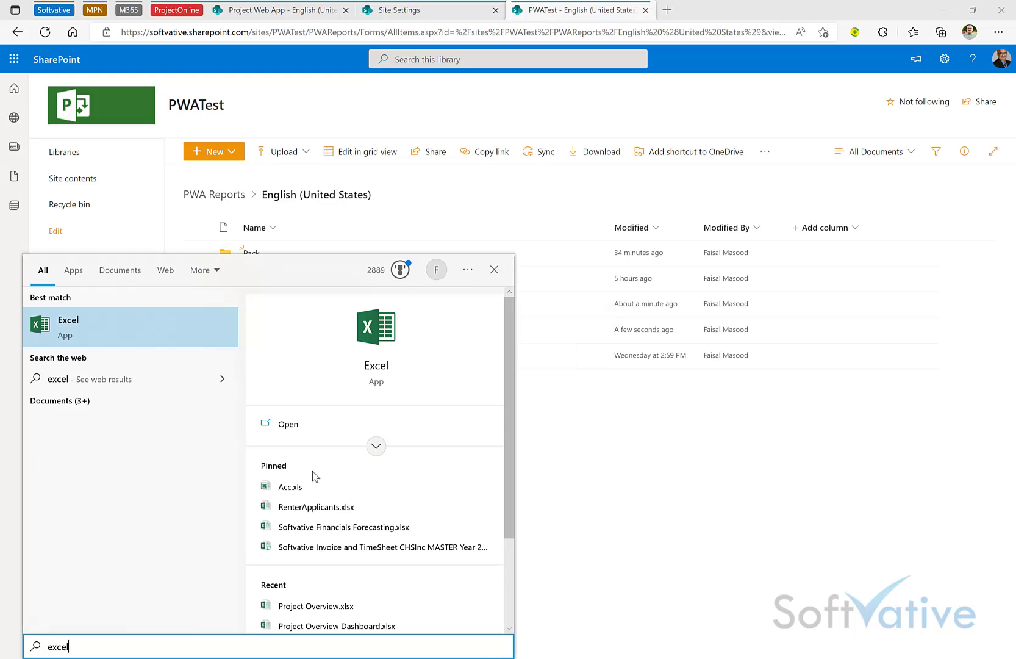
{"action": "left_click", "coordinate": [111, 334]}
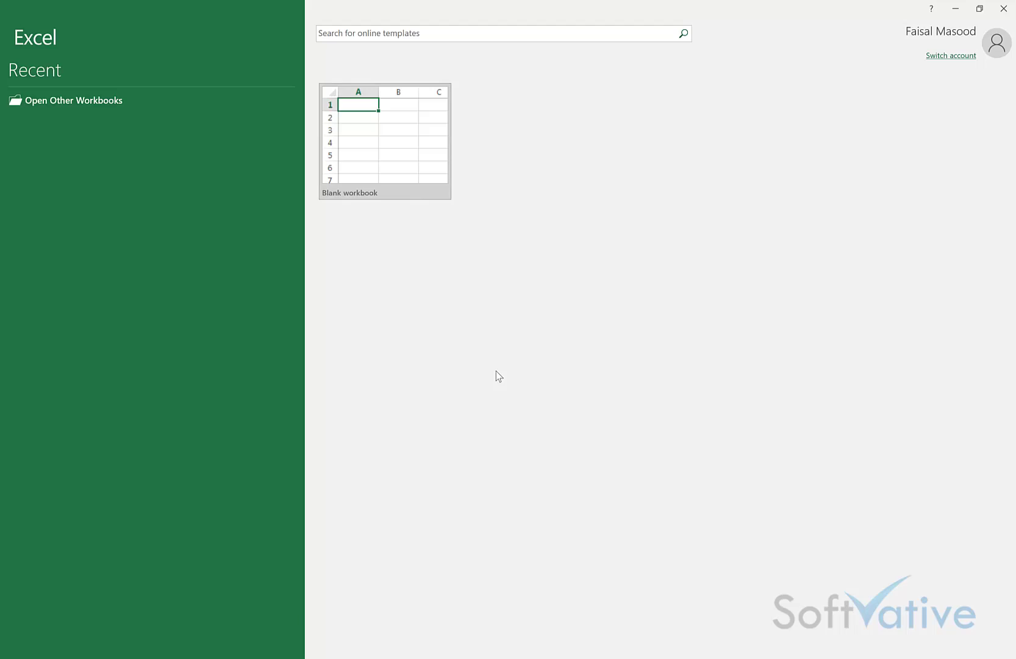
{"action": "left_click", "coordinate": [392, 122]}
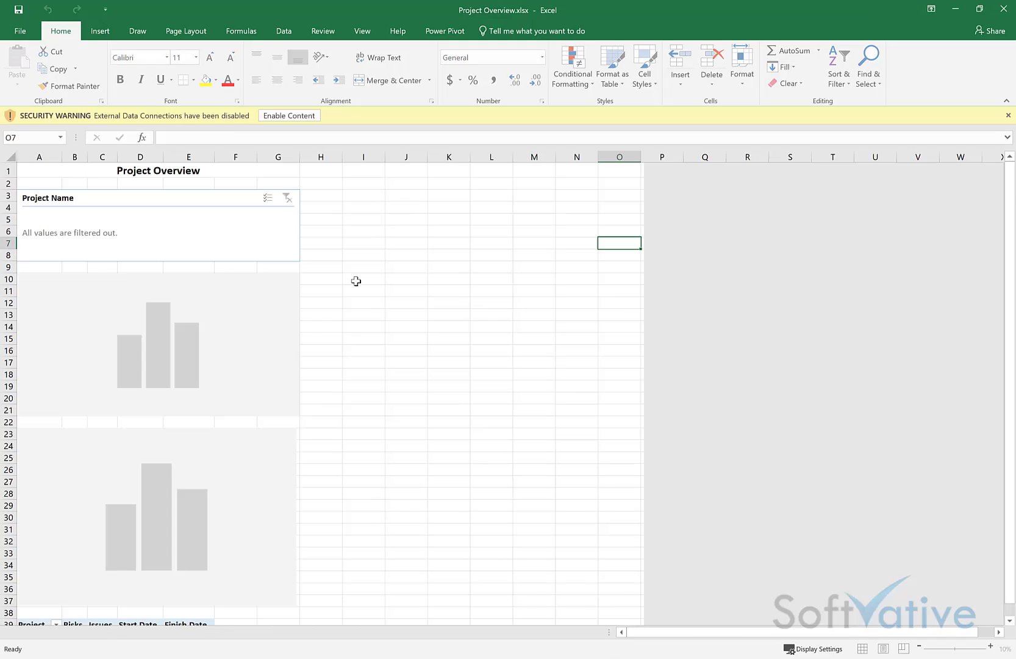
{"action": "left_click", "coordinate": [356, 217]}
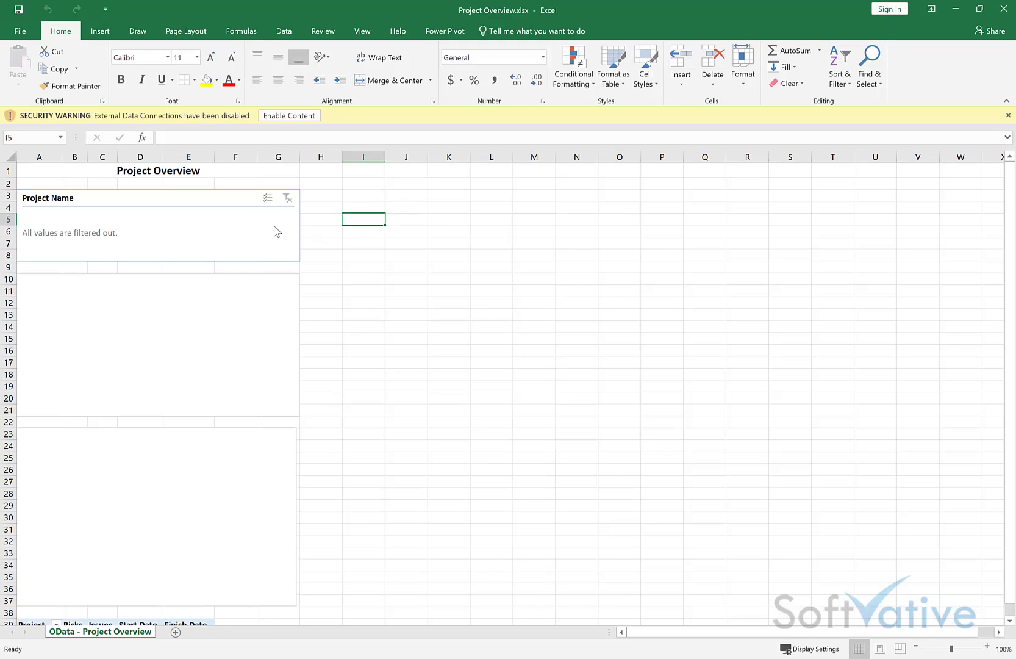
Step: Enable the workbook's external content and select the Project Name slicer and the charts below it
{"action": "left_click", "coordinate": [283, 116]}
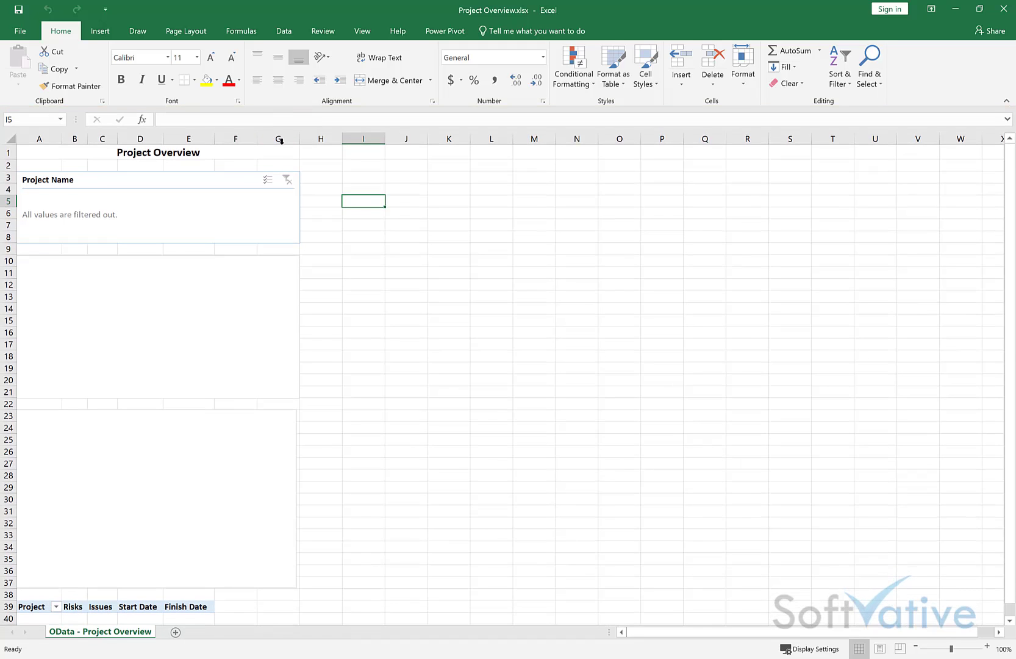
{"action": "left_click", "coordinate": [243, 229]}
{"action": "left_click", "coordinate": [218, 312]}
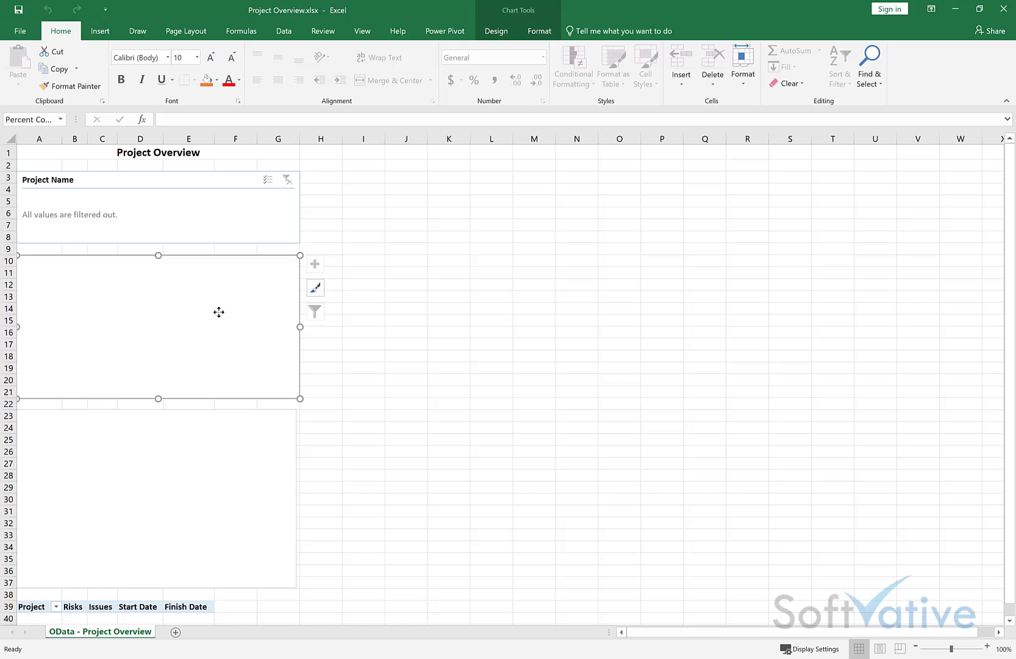
{"action": "left_click", "coordinate": [199, 473]}
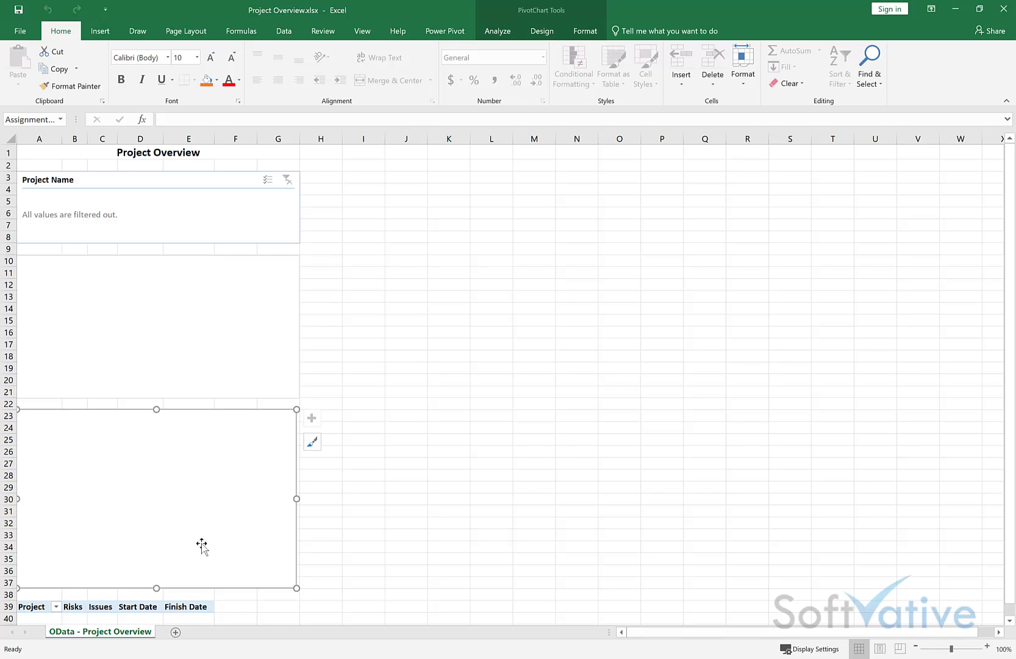
Step: Select the Finish Date pivot header to show PivotTable Fields, then widen the field list pane
{"action": "left_click", "coordinate": [189, 607]}
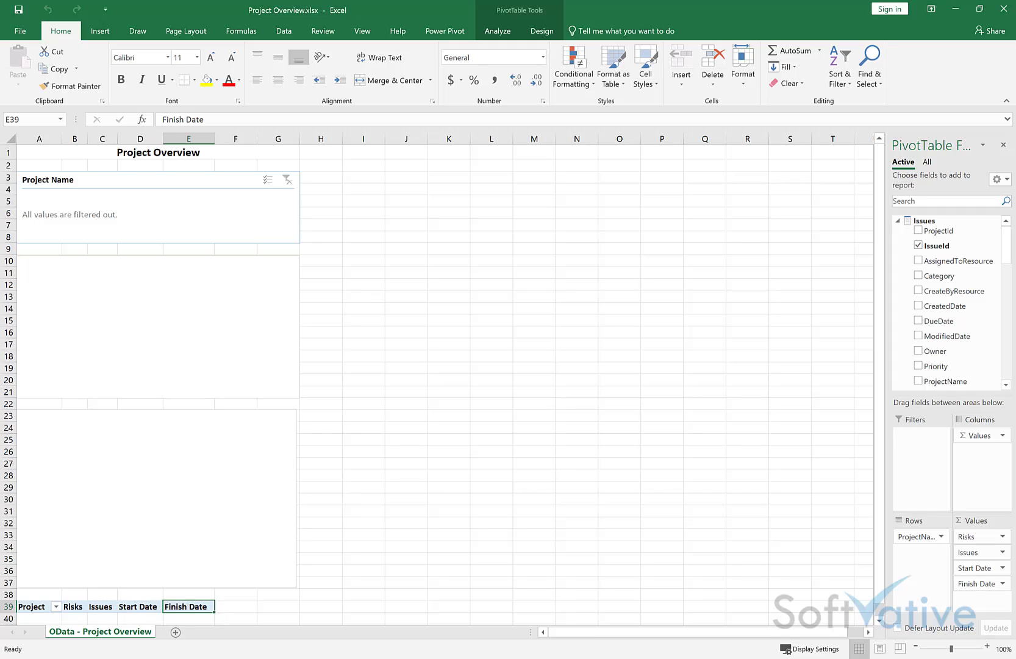
{"action": "left_click", "coordinate": [887, 349]}
{"action": "left_click_drag", "start_coordinate": [886, 349], "coordinate": [808, 357]}
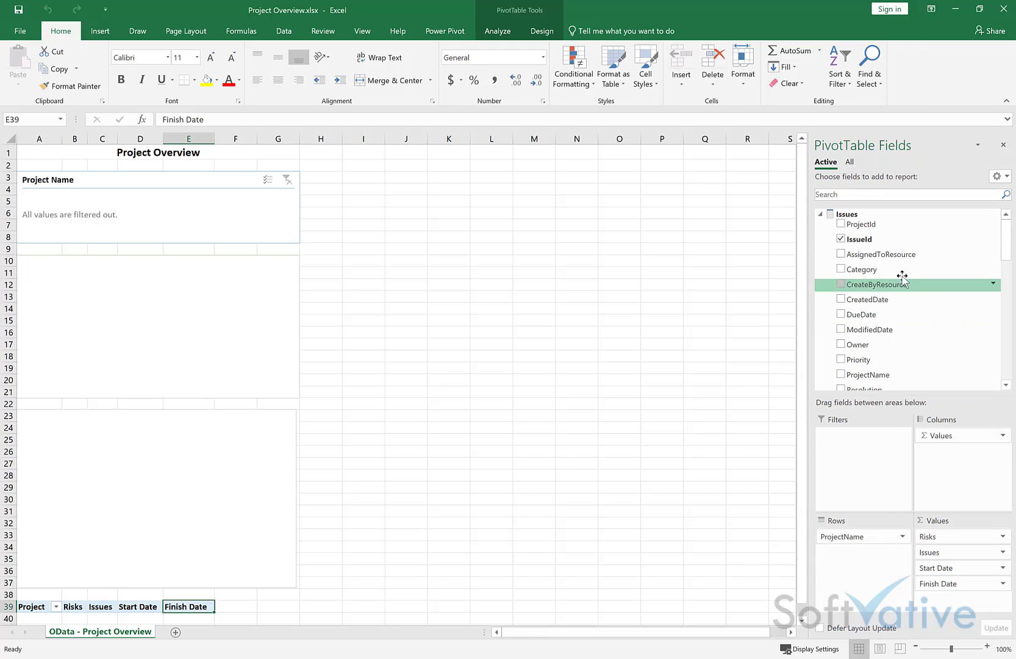
{"action": "left_click_drag", "start_coordinate": [1006, 238], "coordinate": [1005, 292]}
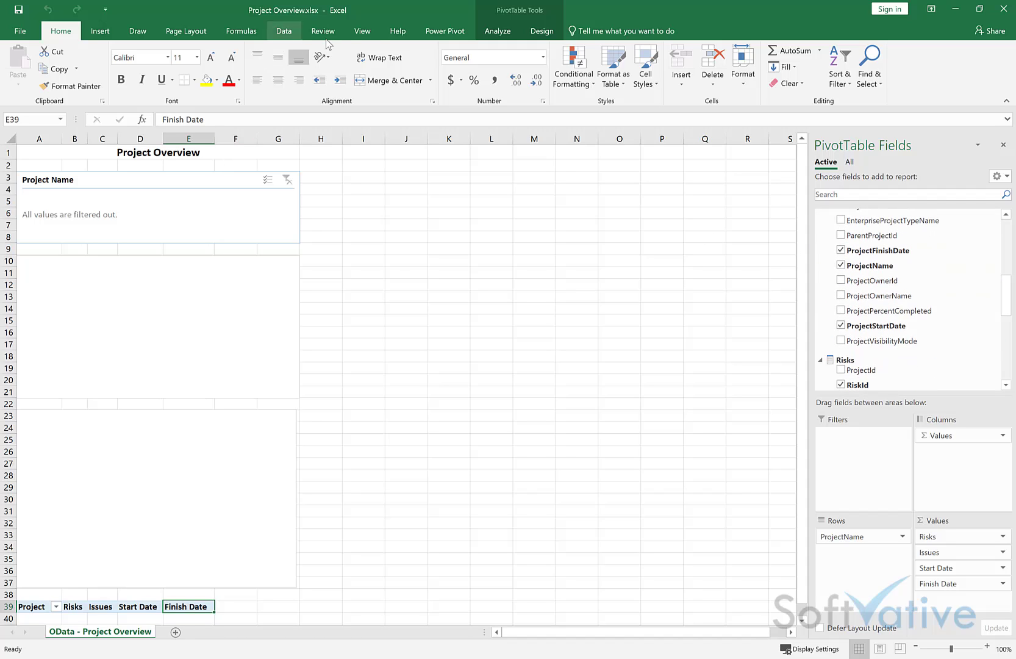
{"action": "left_click", "coordinate": [284, 32]}
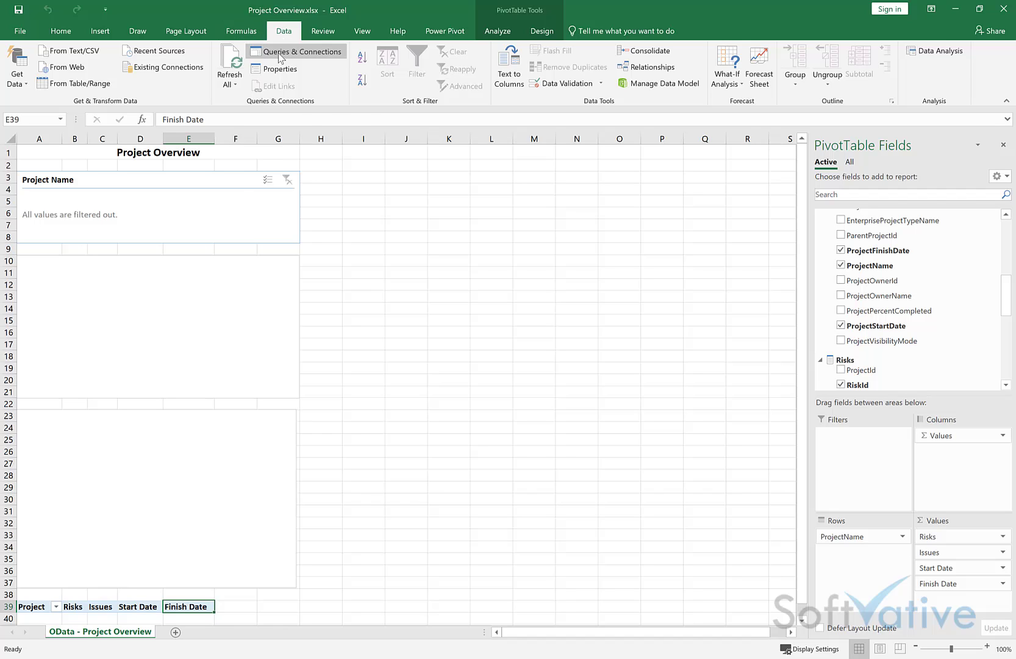
Step: List the five OData connections in Queries & Connections and bring up OData Projects Data's context menu
{"action": "left_click", "coordinate": [280, 53]}
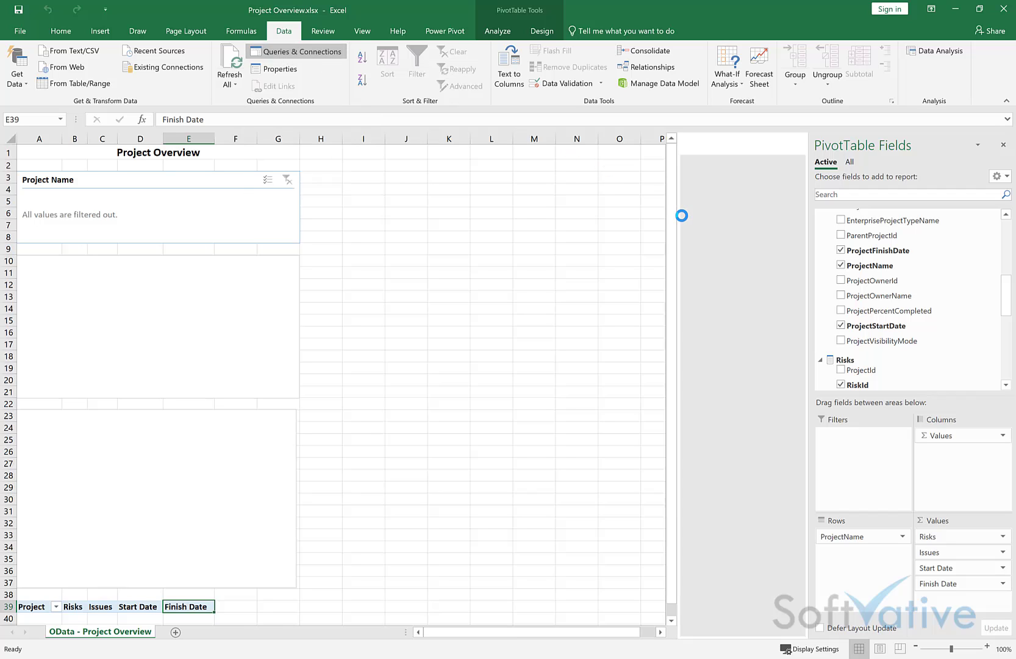
{"action": "left_click", "coordinate": [1005, 145]}
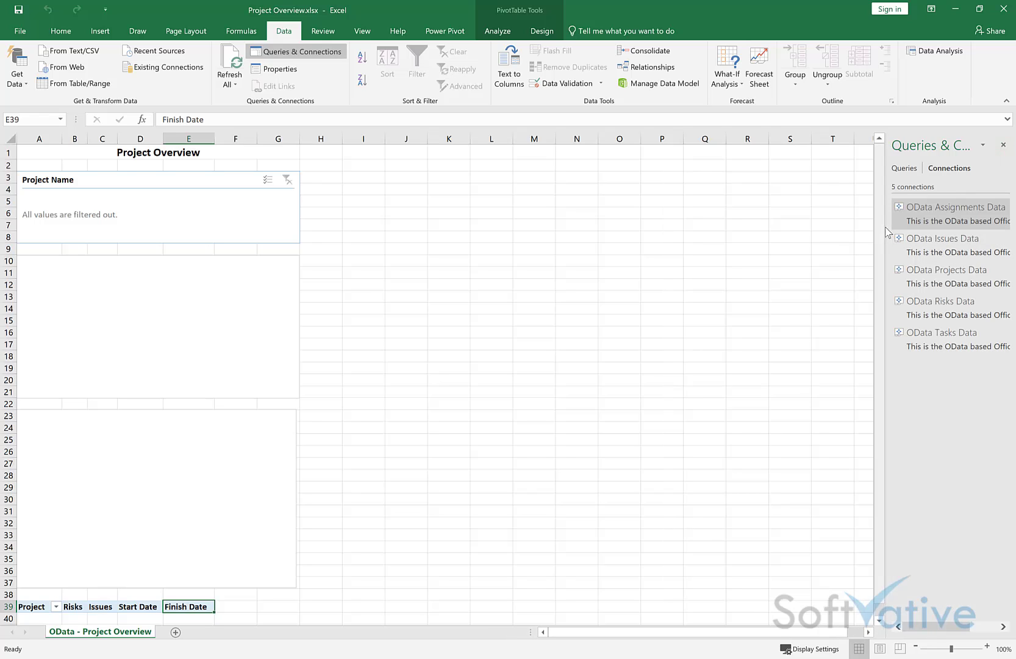
{"action": "left_click_drag", "start_coordinate": [884, 232], "coordinate": [785, 233]}
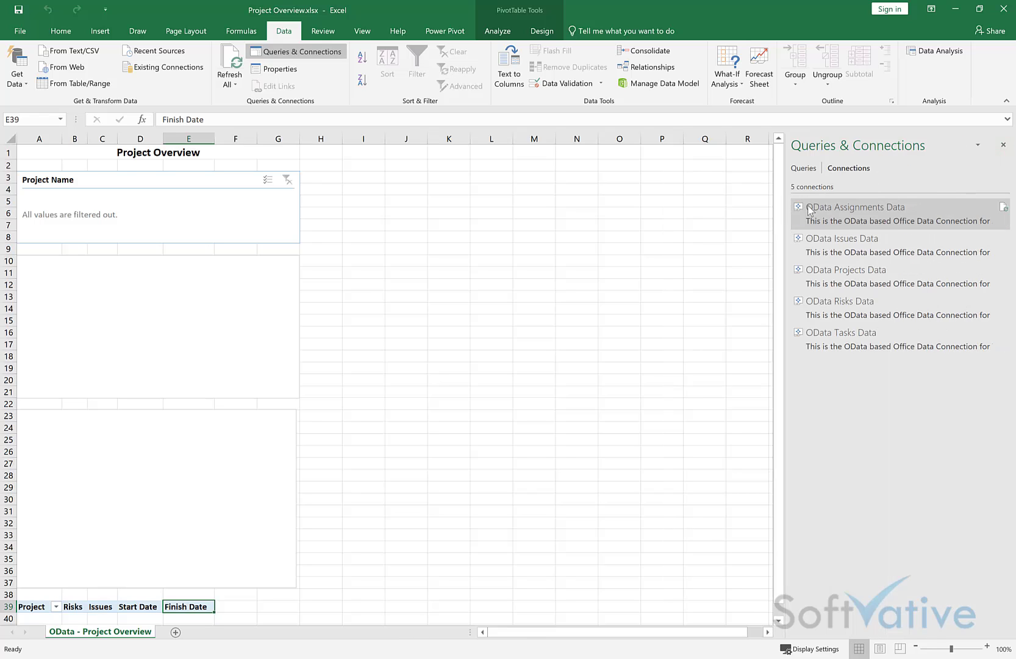
{"action": "left_click", "coordinate": [805, 169]}
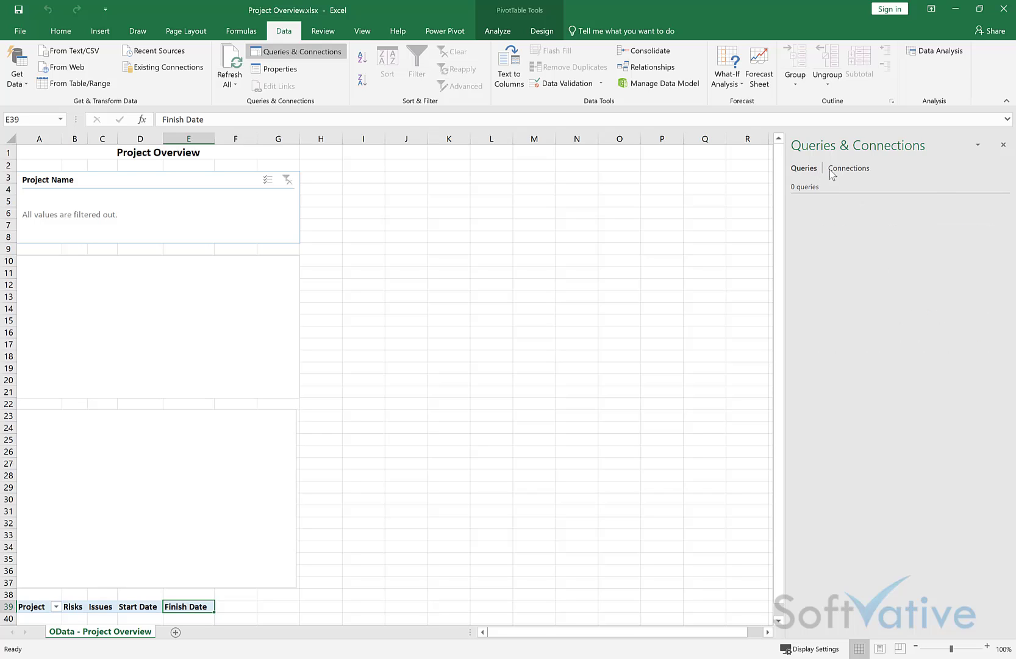
{"action": "left_click", "coordinate": [847, 171]}
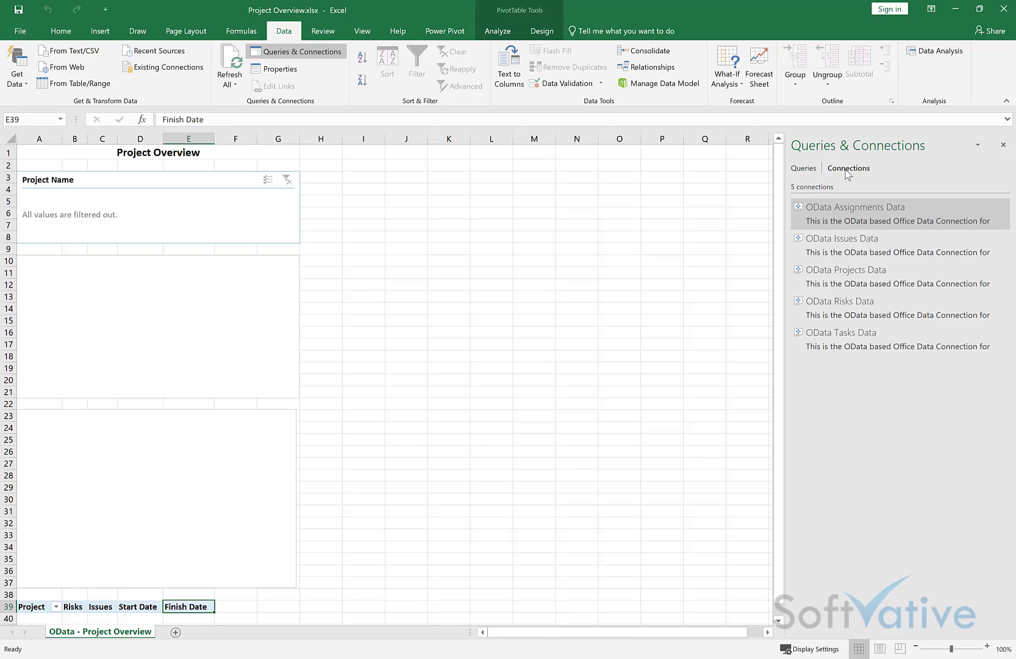
{"action": "left_click", "coordinate": [867, 273]}
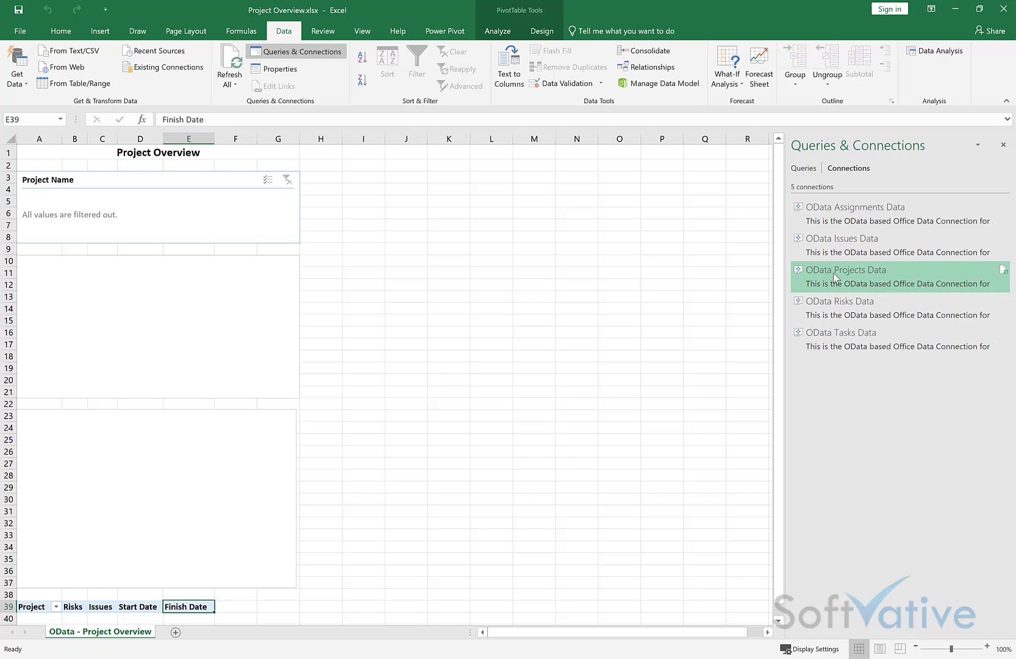
{"action": "right_click", "coordinate": [852, 276]}
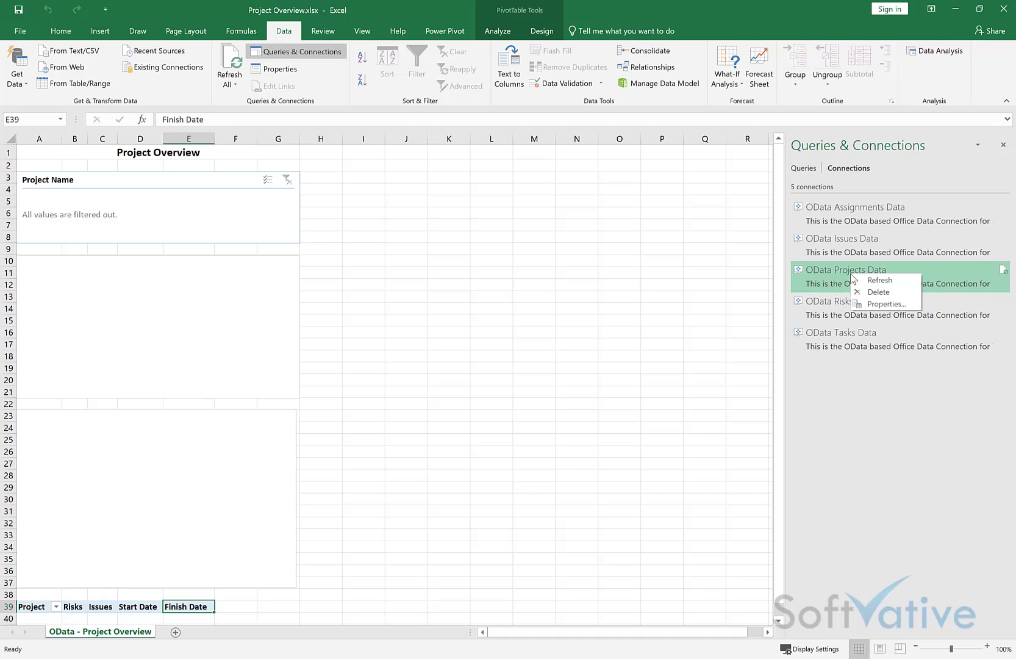
Step: Open OData Projects Data's Connection Properties on the Definition tab and select the whole connection string
{"action": "left_click", "coordinate": [883, 303]}
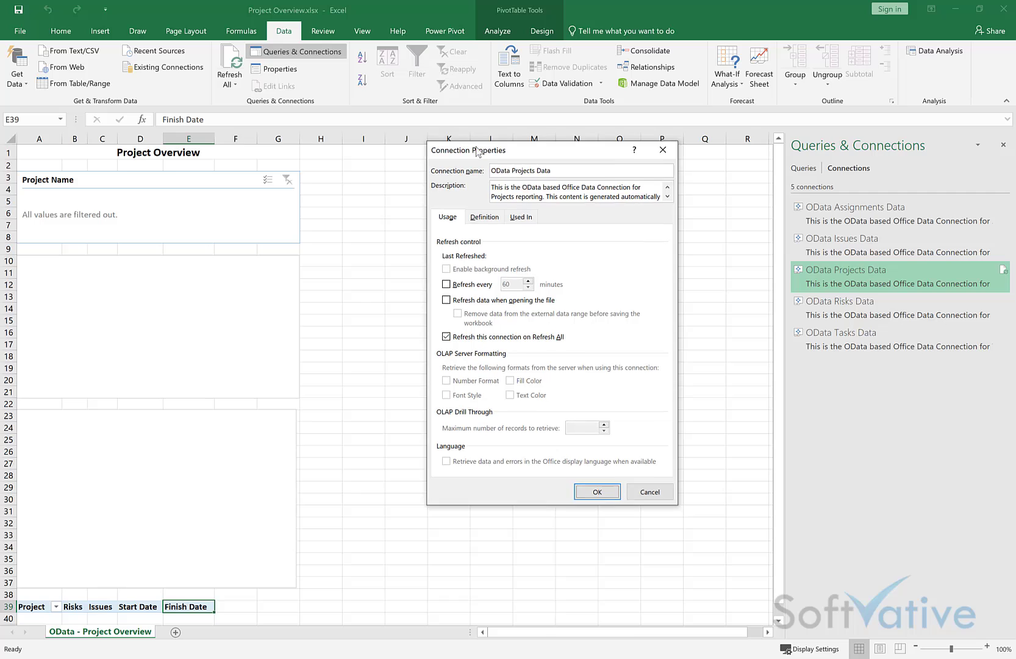
{"action": "left_click_drag", "start_coordinate": [513, 146], "coordinate": [406, 142]}
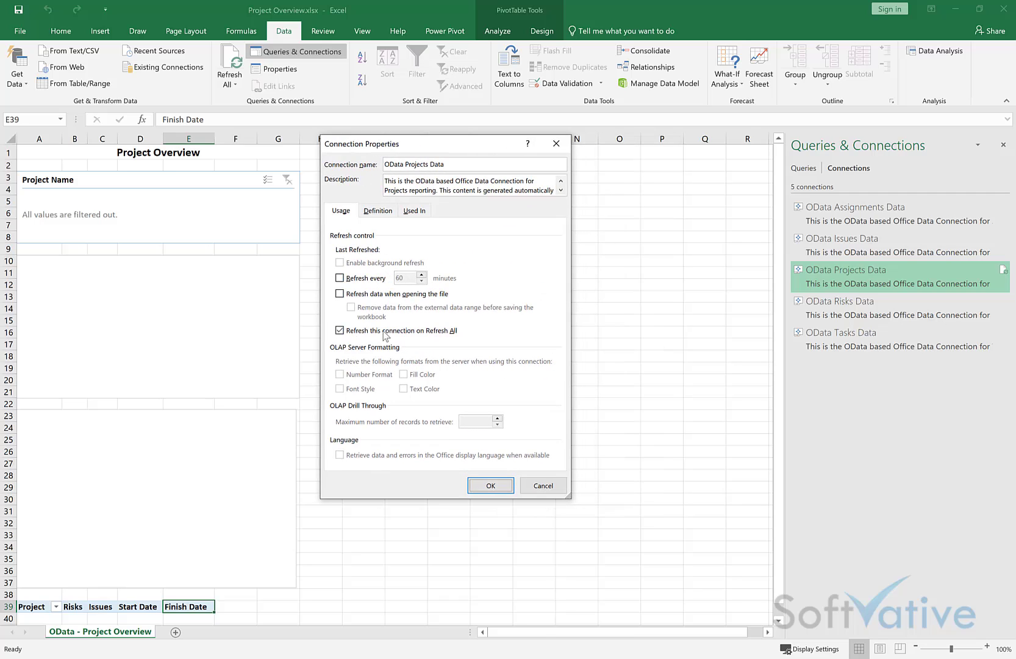
{"action": "left_click", "coordinate": [374, 212]}
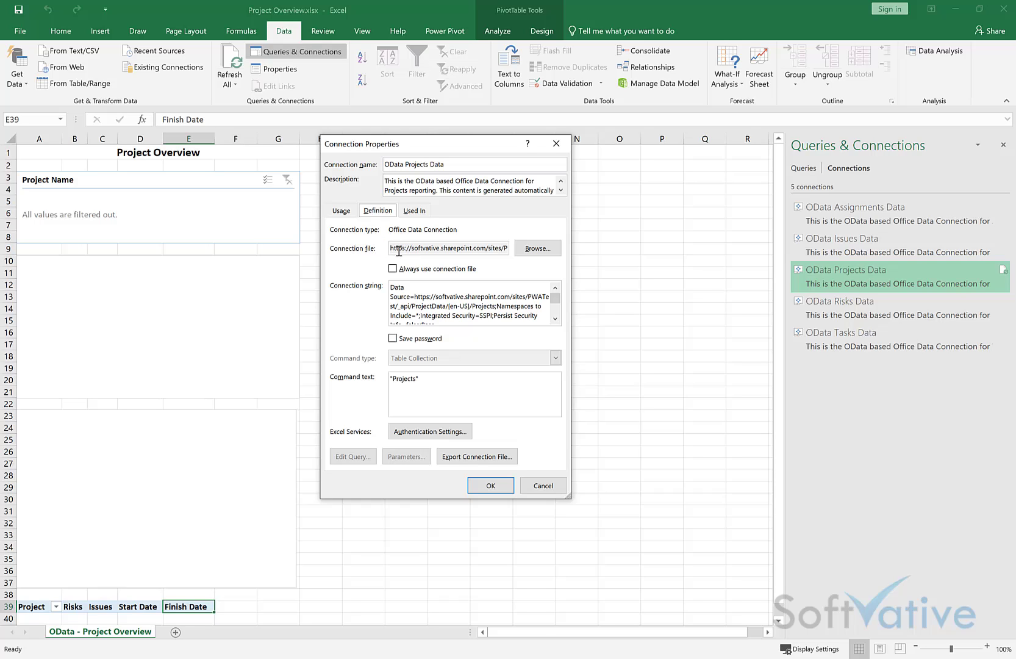
{"action": "left_click_drag", "start_coordinate": [397, 251], "coordinate": [543, 255]}
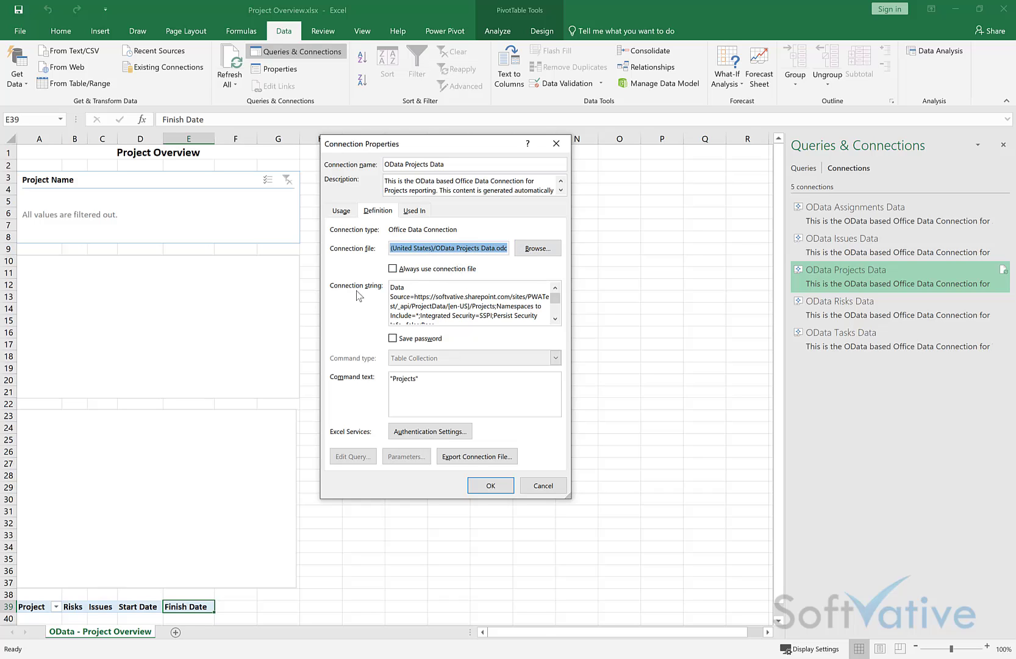
{"action": "left_click", "coordinate": [500, 305]}
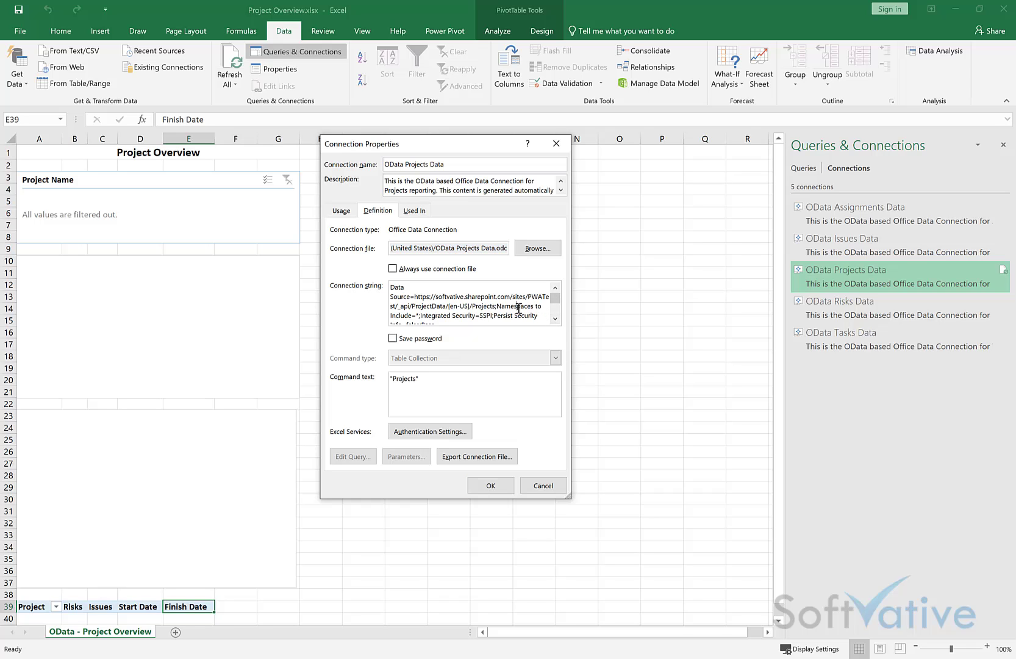
{"action": "key", "text": "ctrl+a"}
{"action": "key", "text": "ctrl+c"}
{"action": "key", "text": "super"}
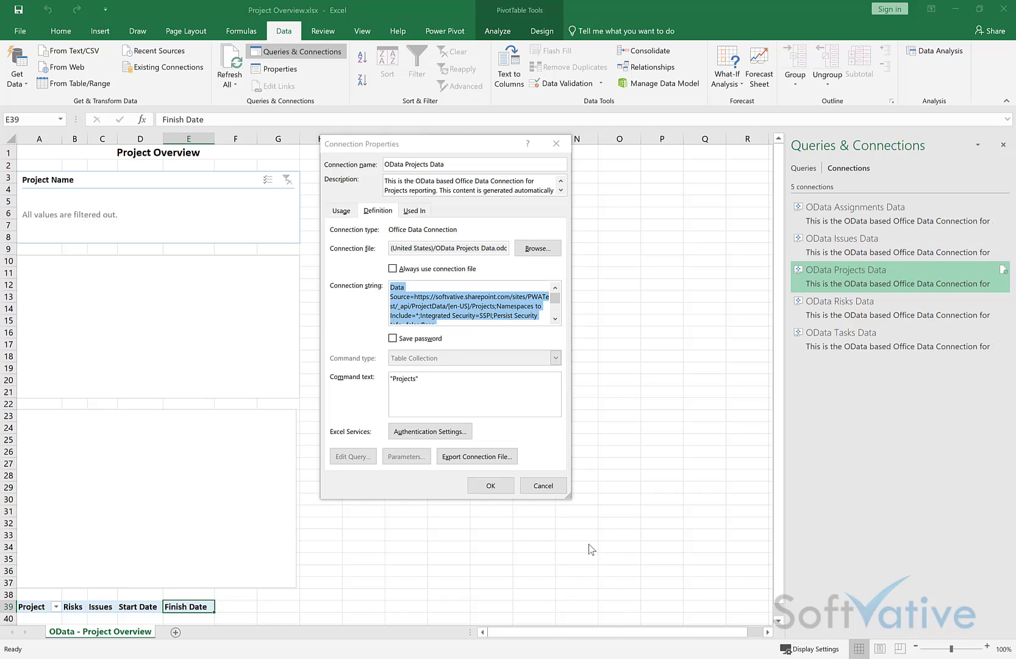
Step: Paste the Projects connection string into a new Notepad window
{"action": "type", "text": "notepad"}
{"action": "key", "text": "Return"}
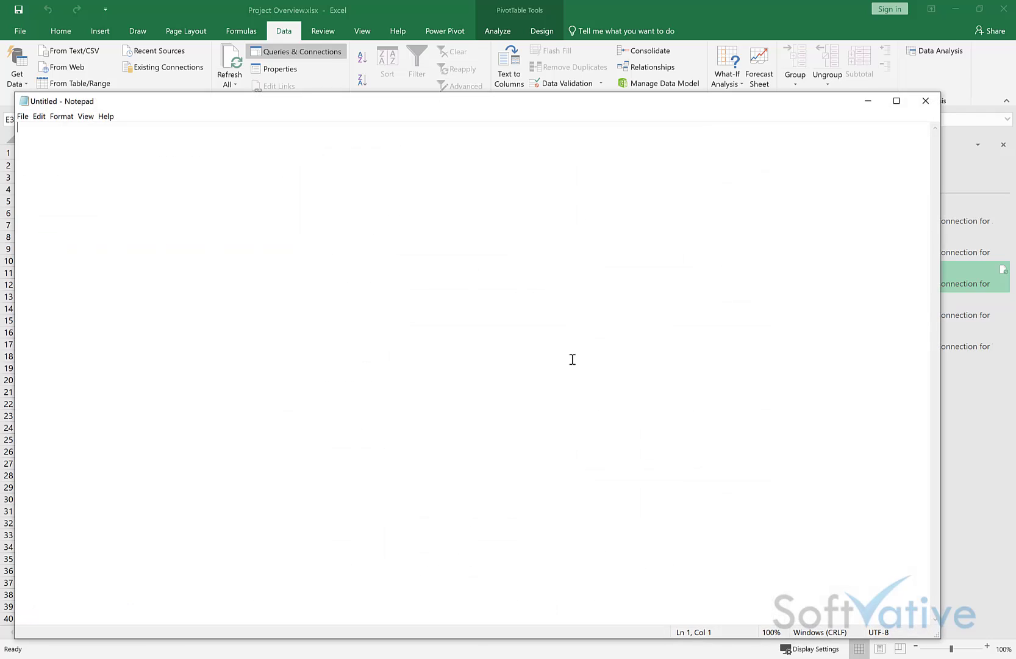
{"action": "key", "text": "ctrl+v"}
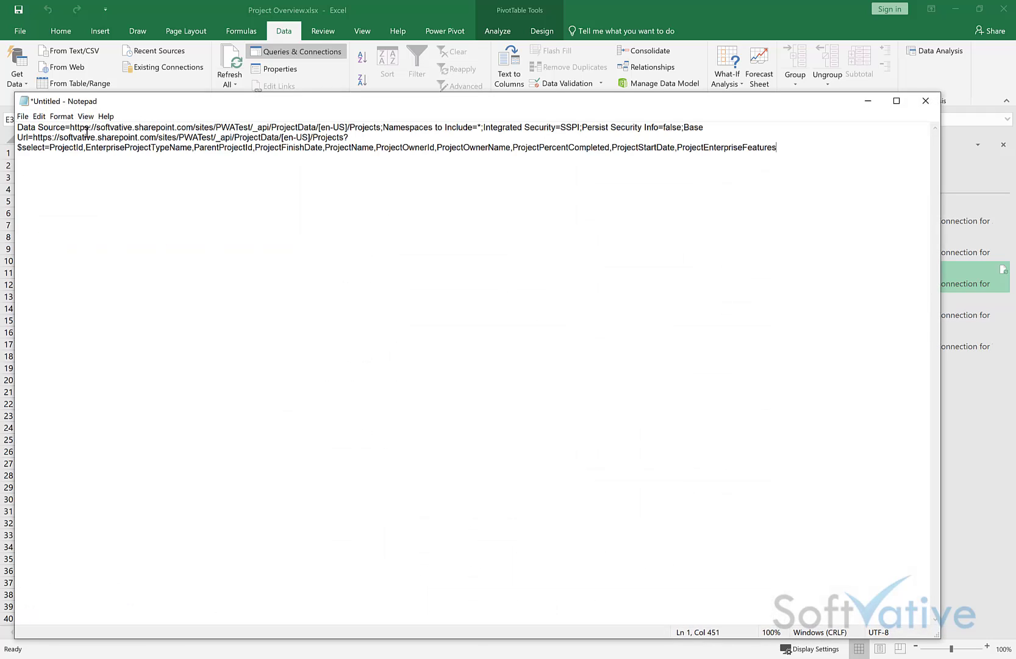
Step: Review the site URL and Namespaces to Include settings, then close Notepad without saving
{"action": "left_click_drag", "start_coordinate": [355, 128], "coordinate": [79, 128]}
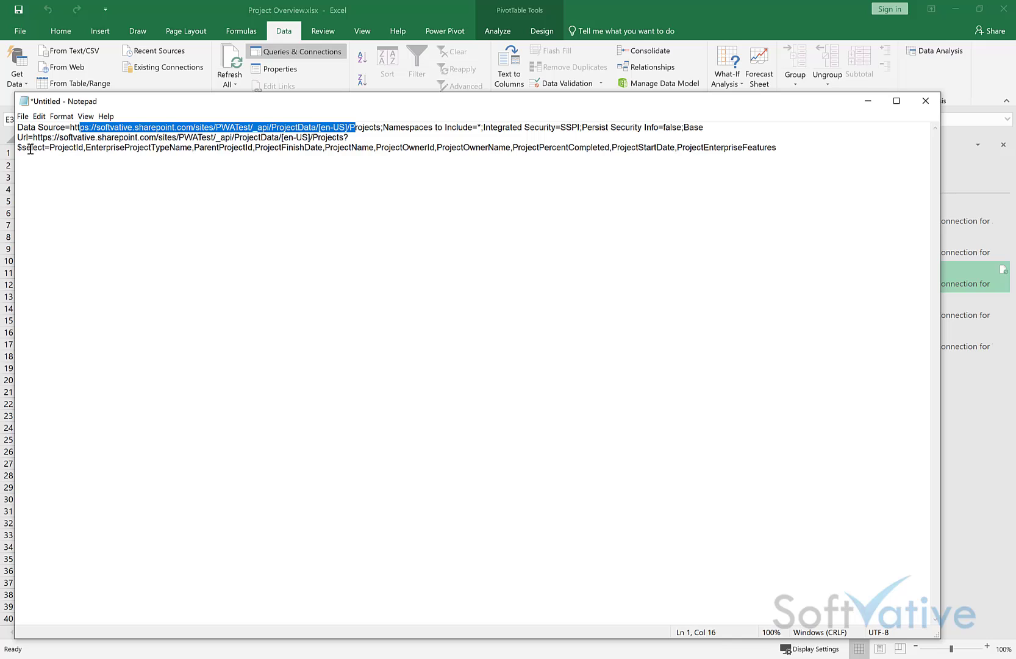
{"action": "left_click", "coordinate": [687, 129]}
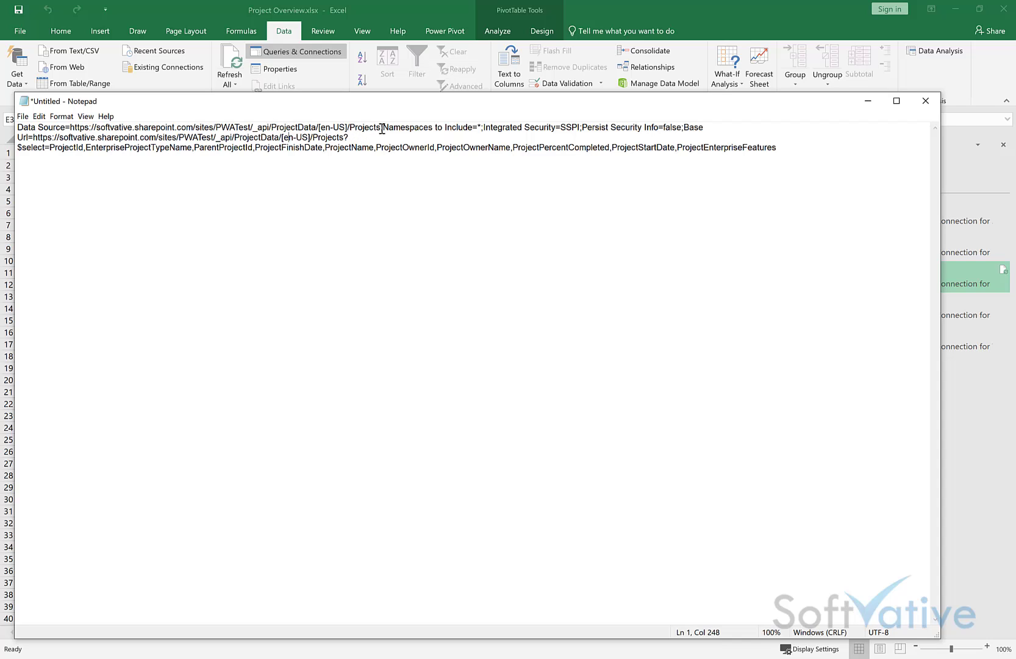
{"action": "left_click_drag", "start_coordinate": [387, 130], "coordinate": [599, 141]}
{"action": "left_click", "coordinate": [599, 139]}
{"action": "left_click", "coordinate": [926, 100]}
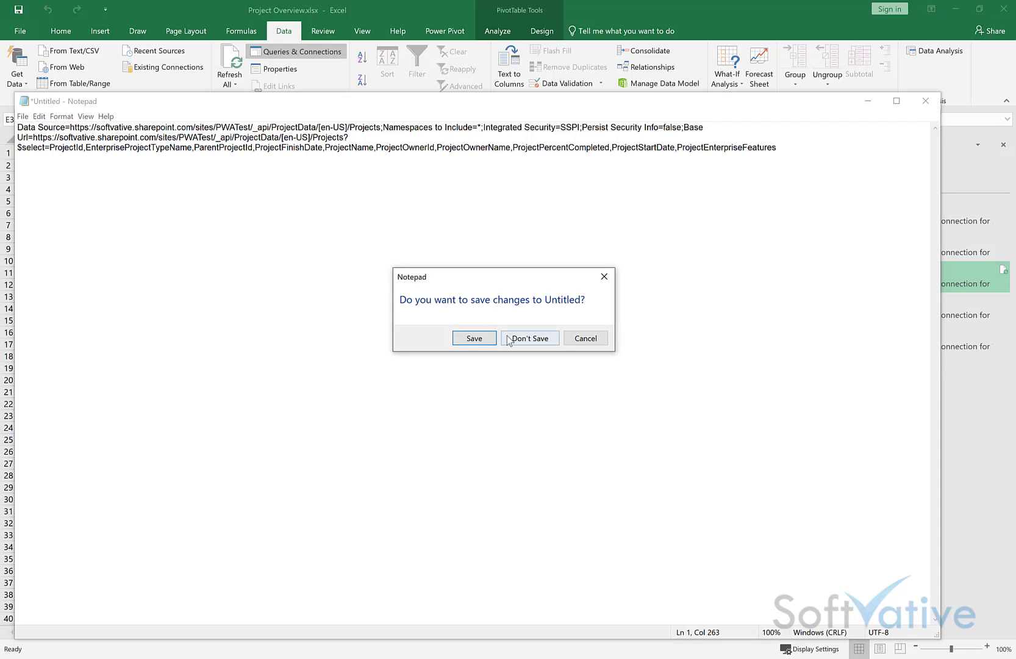
{"action": "left_click", "coordinate": [528, 339]}
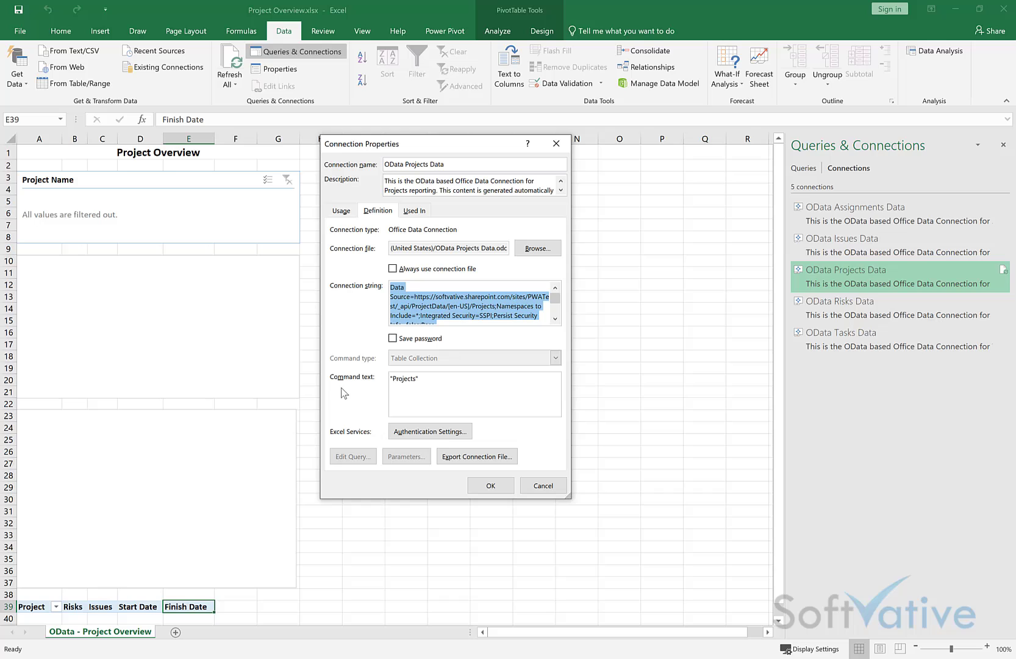
Step: Confirm Excel Services authentication uses the authenticated user's account
{"action": "left_click_drag", "start_coordinate": [440, 383], "coordinate": [367, 383]}
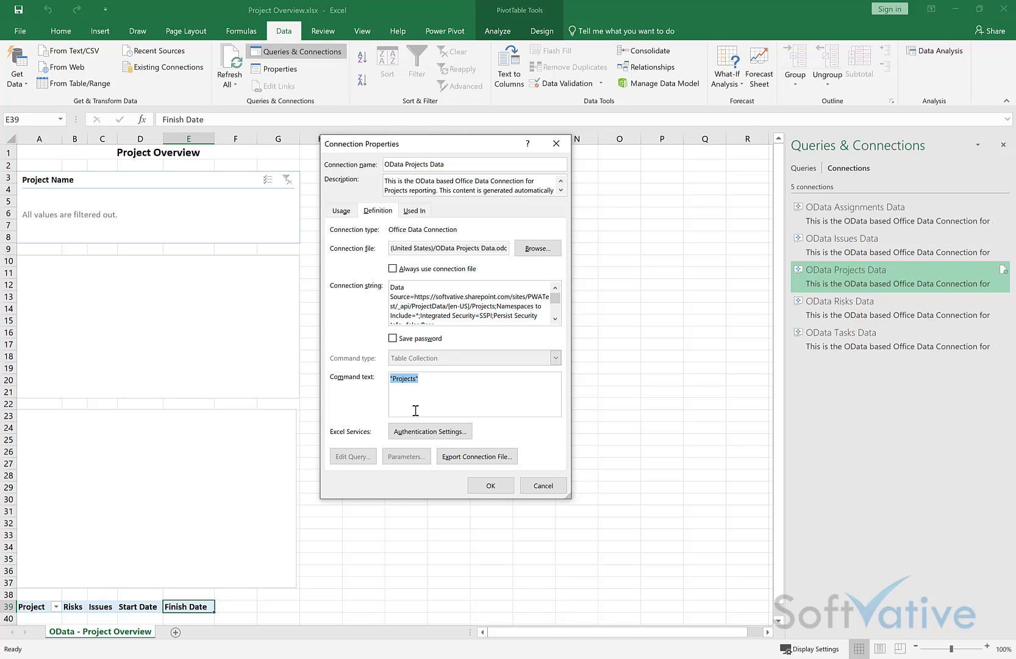
{"action": "left_click", "coordinate": [463, 432]}
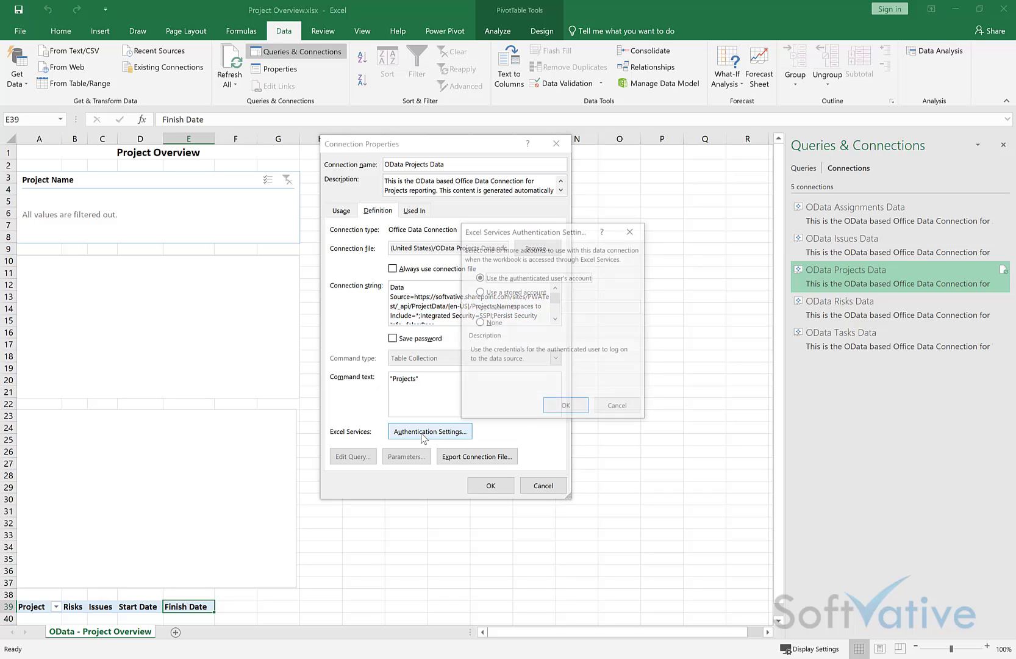
{"action": "left_click", "coordinate": [562, 409]}
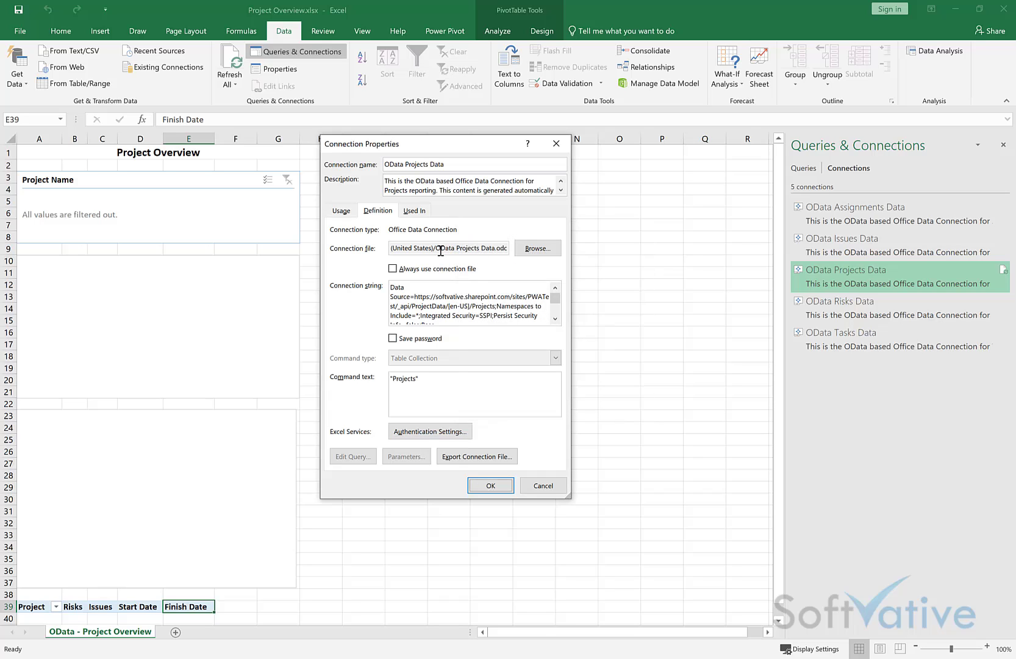
{"action": "mouse_move", "coordinate": [440, 250]}
{"action": "left_mouse_down"}
{"action": "mouse_move", "coordinate": [427, 250]}
{"action": "mouse_move", "coordinate": [449, 249]}
{"action": "left_mouse_up"}
Step: Switch to the browser showing the PWA Reports English (United States) library
{"action": "key", "text": "alt+Tab"}
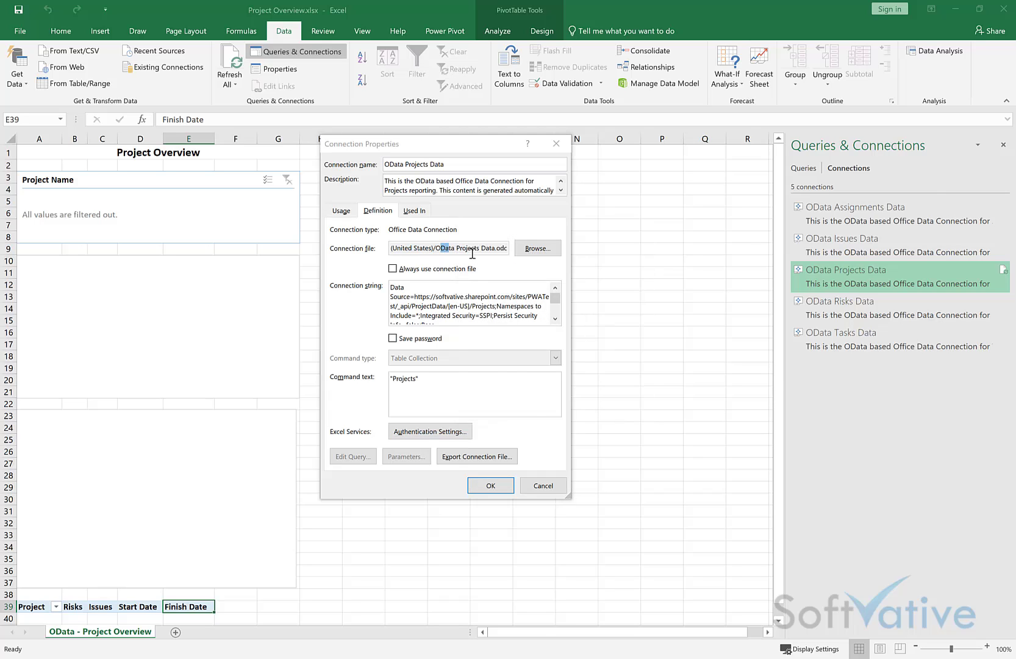
{"action": "key", "text": "alt+shift+Tab"}
{"action": "key", "text": "alt+shift+Tab"}
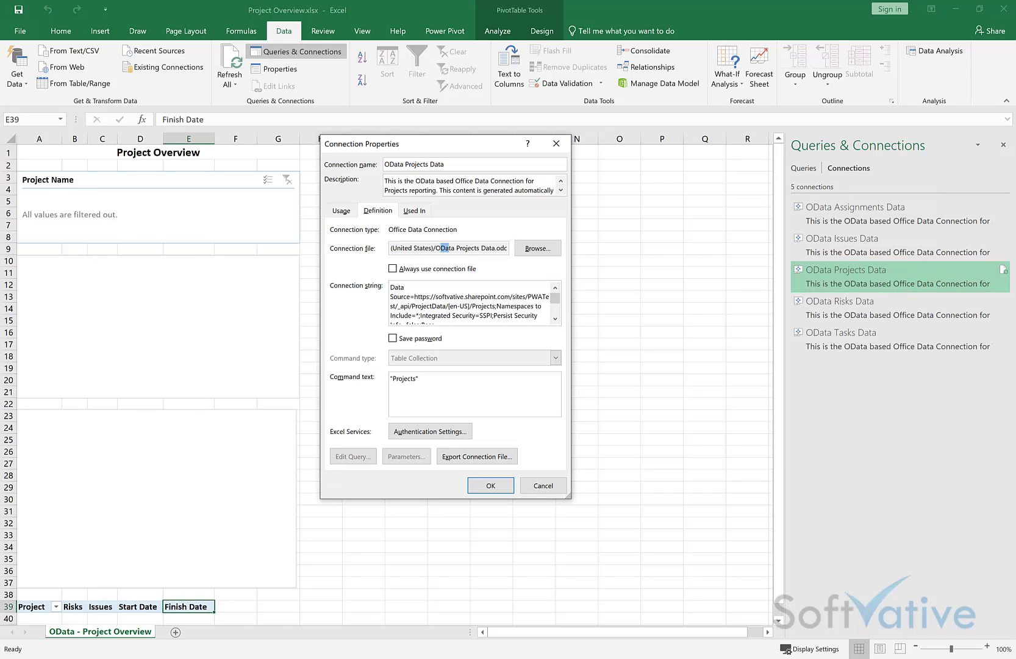
{"action": "key", "text": "alt+Tab"}
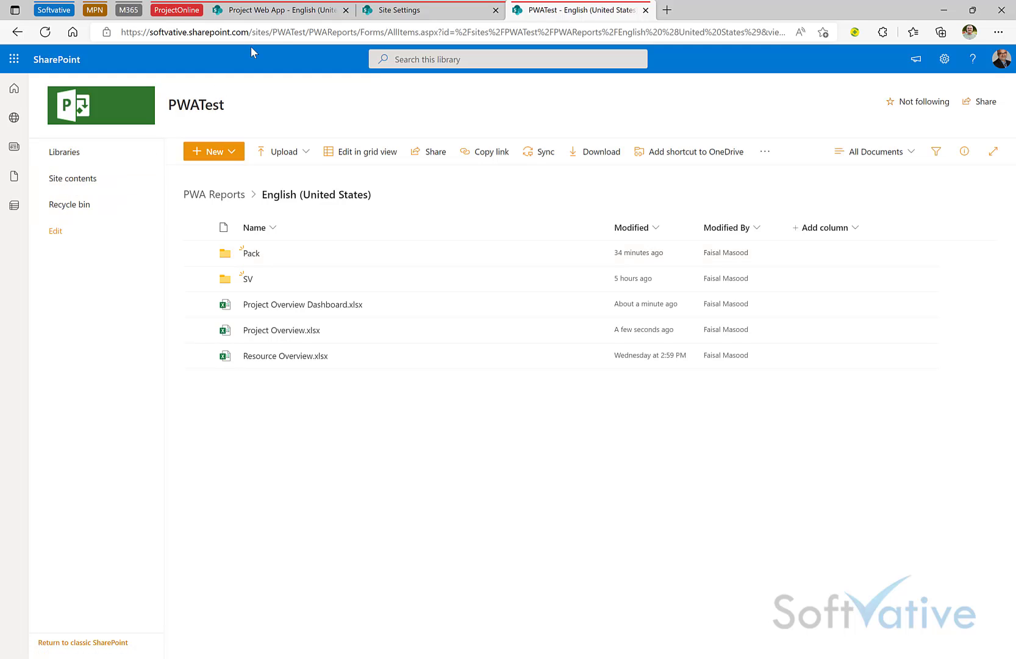
Step: Browse Site contents to PWA Data Connections > English (United States), then close the tab and return to Excel
{"action": "left_click", "coordinate": [78, 181], "text": "ctrl"}
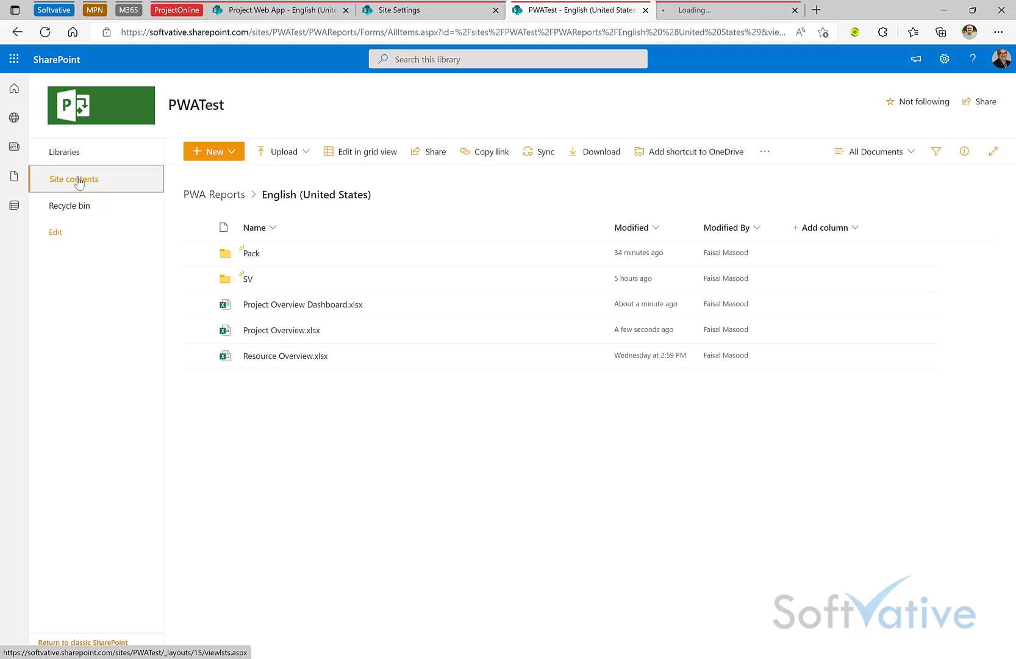
{"action": "left_click", "coordinate": [702, 14]}
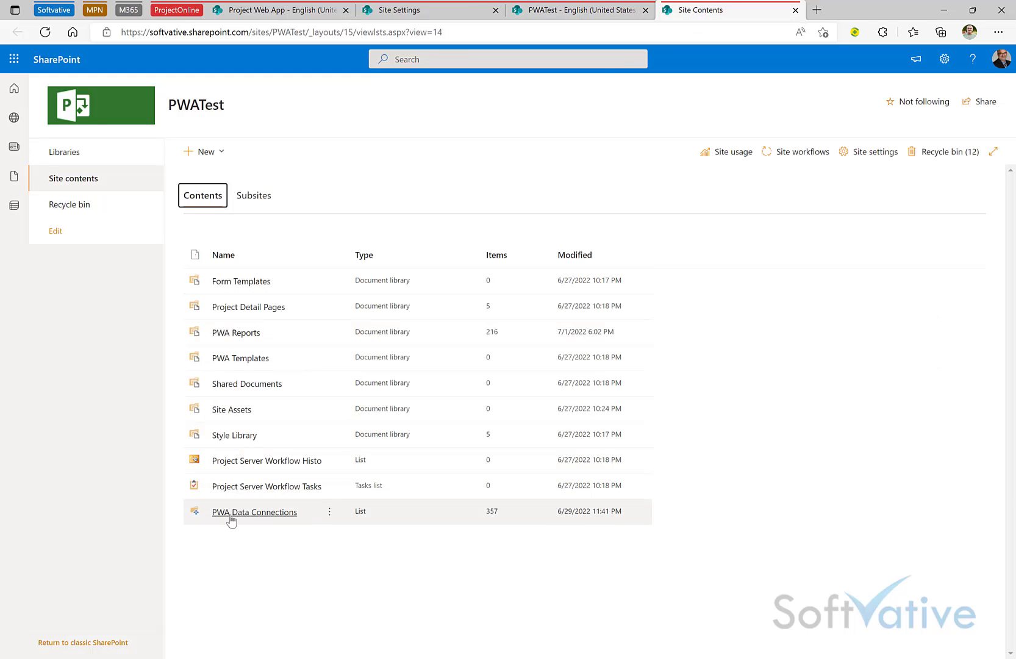
{"action": "left_click", "coordinate": [252, 519]}
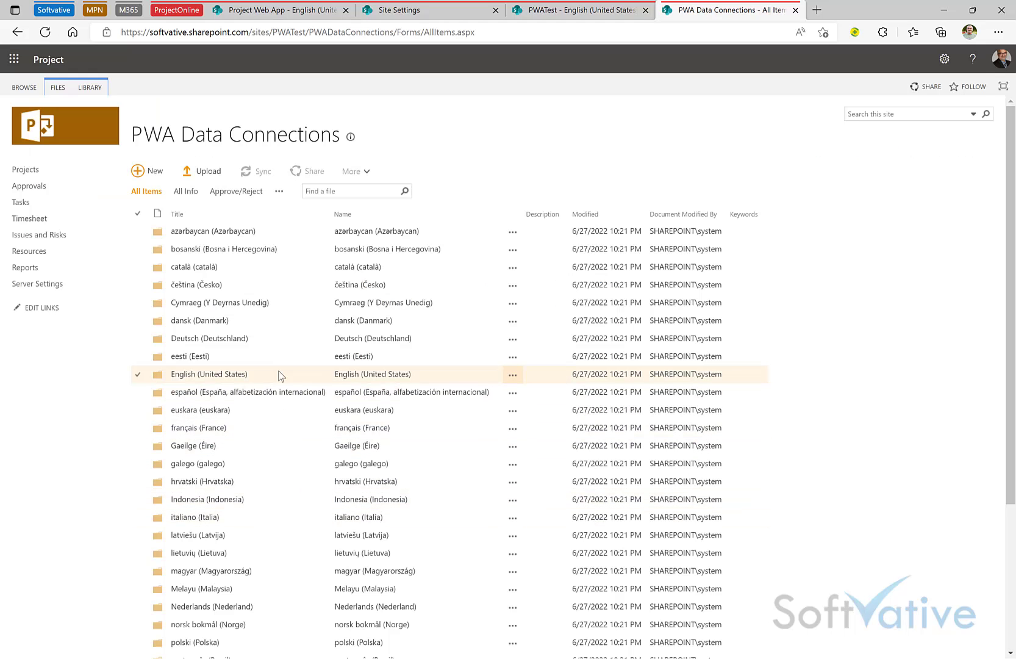
{"action": "left_click", "coordinate": [342, 376]}
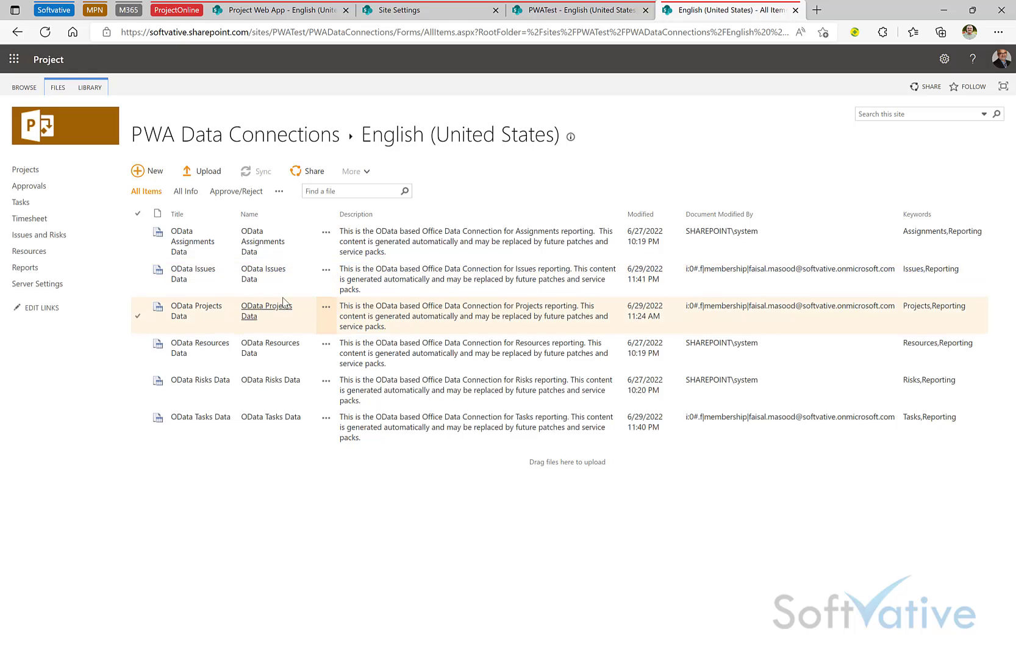
{"action": "key", "text": "ctrl+w"}
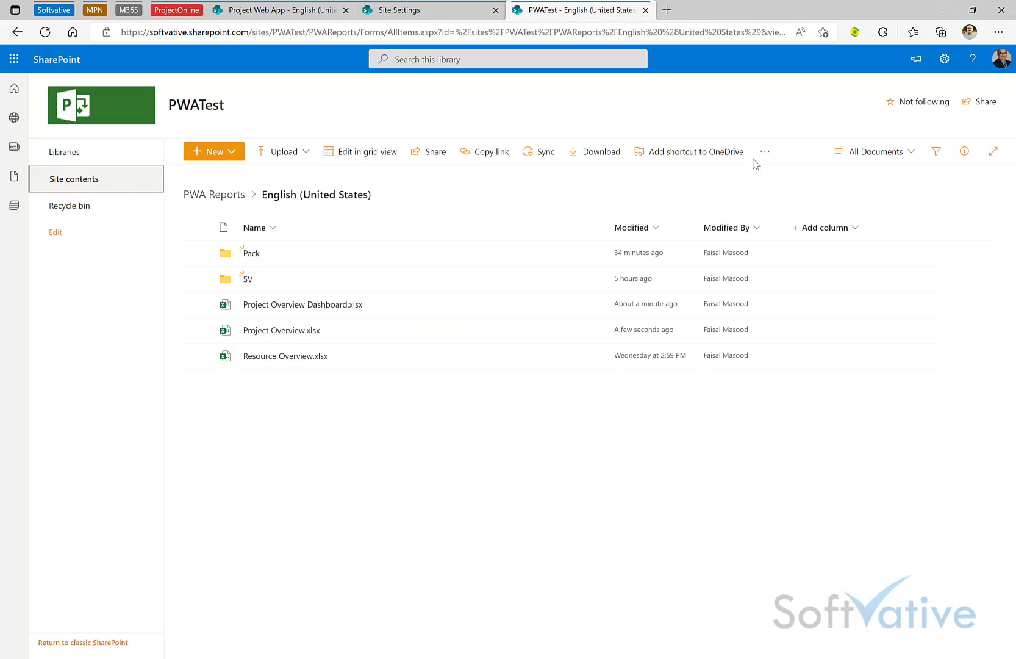
{"action": "key", "text": "alt+Tab"}
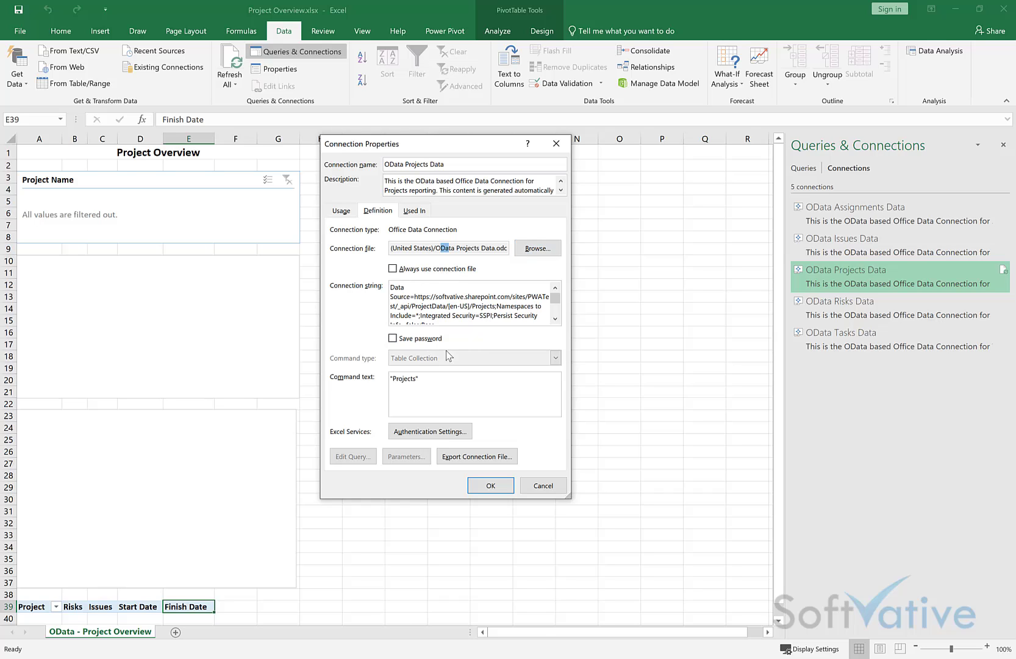
Step: Cancel Connection Properties, run Refresh All, and dismiss the OData Assignments Data refresh error
{"action": "left_click", "coordinate": [543, 485]}
{"action": "left_click", "coordinate": [571, 347]}
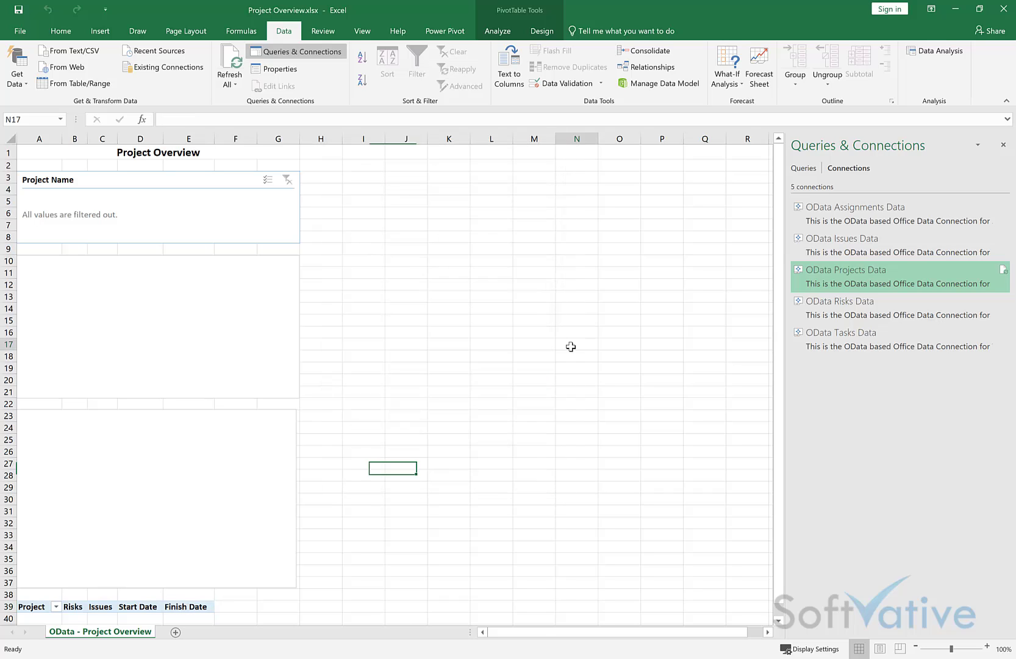
{"action": "left_click", "coordinate": [228, 85]}
{"action": "left_click", "coordinate": [250, 102]}
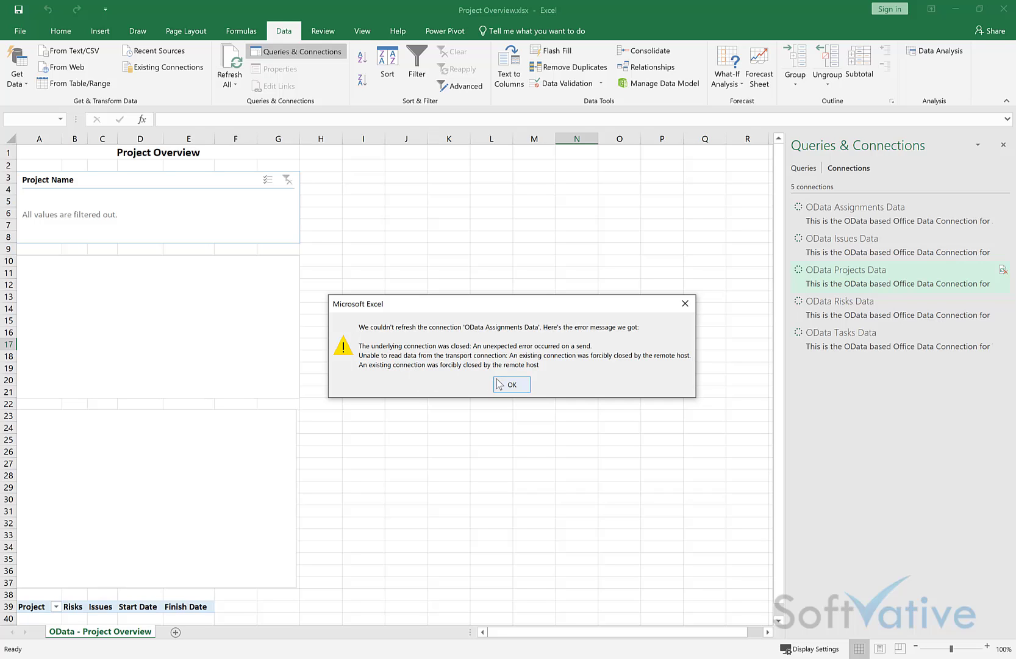
{"action": "left_click", "coordinate": [522, 385]}
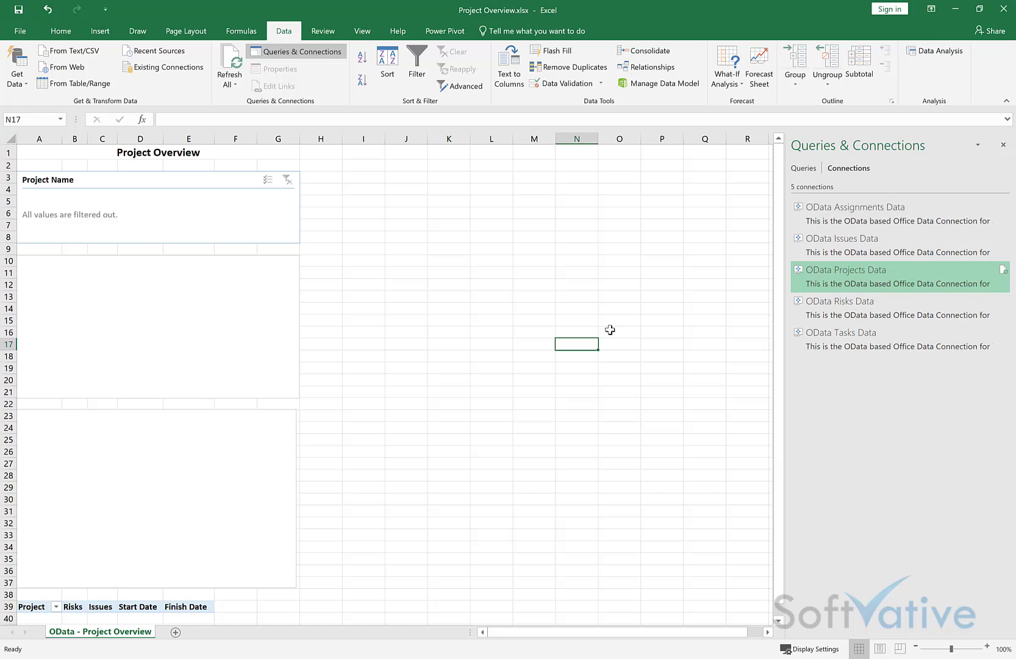
Step: Close Project Overview.xlsx and Book1, then open PortfolioDashboard_ESV_Refresh_YESProjectOnline_NOMSExcel.xlsx from the SV folder online
{"action": "left_click", "coordinate": [1005, 10]}
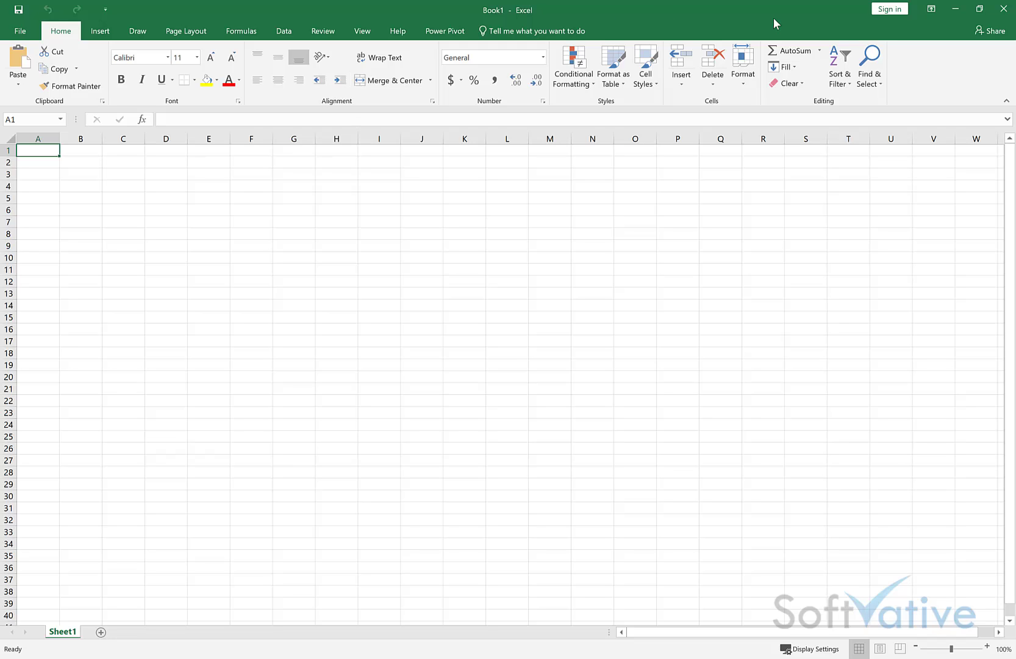
{"action": "left_click", "coordinate": [1003, 8]}
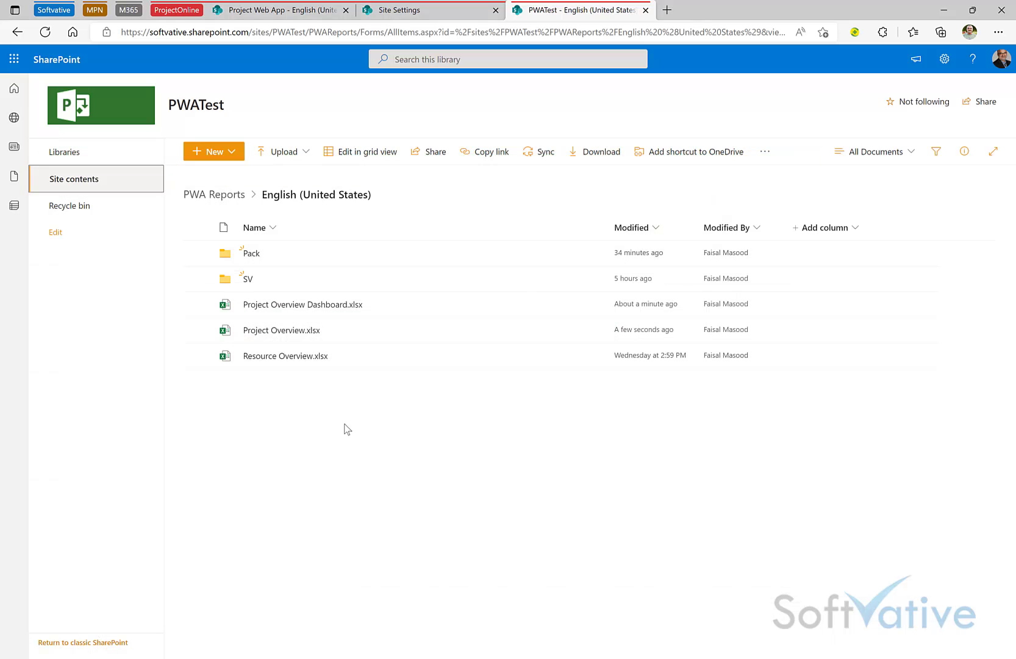
{"action": "left_click", "coordinate": [247, 279]}
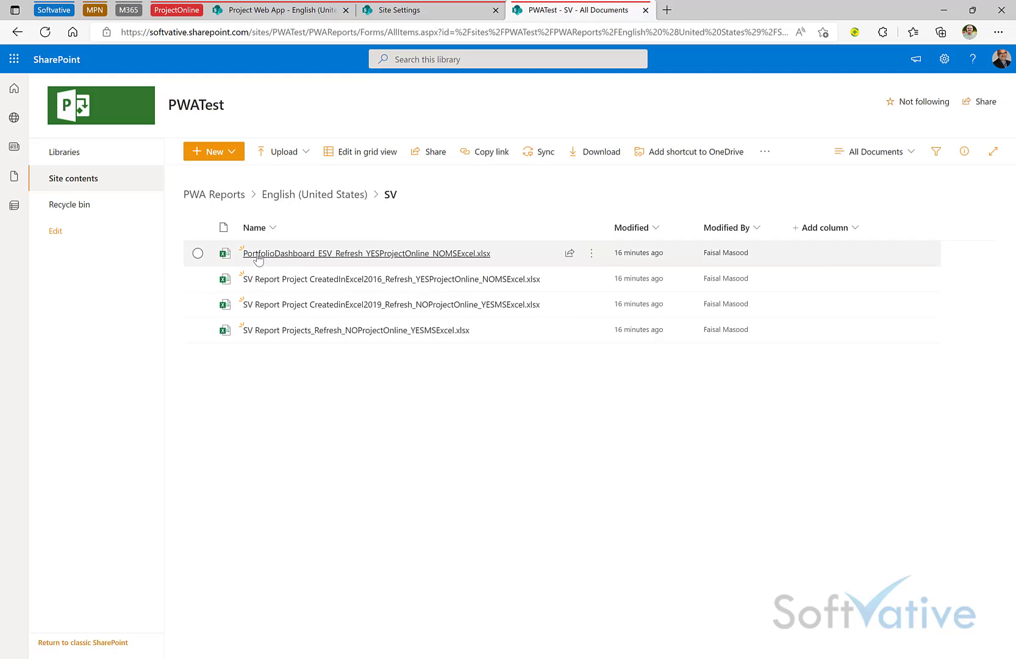
{"action": "mouse_move", "coordinate": [291, 257]}
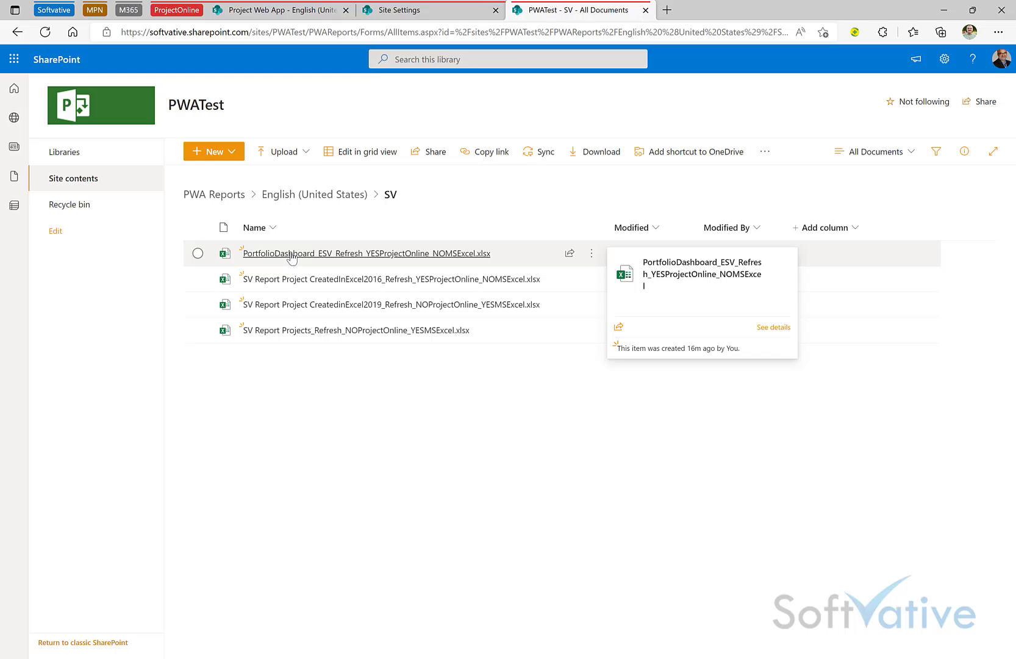
{"action": "left_click", "coordinate": [326, 261]}
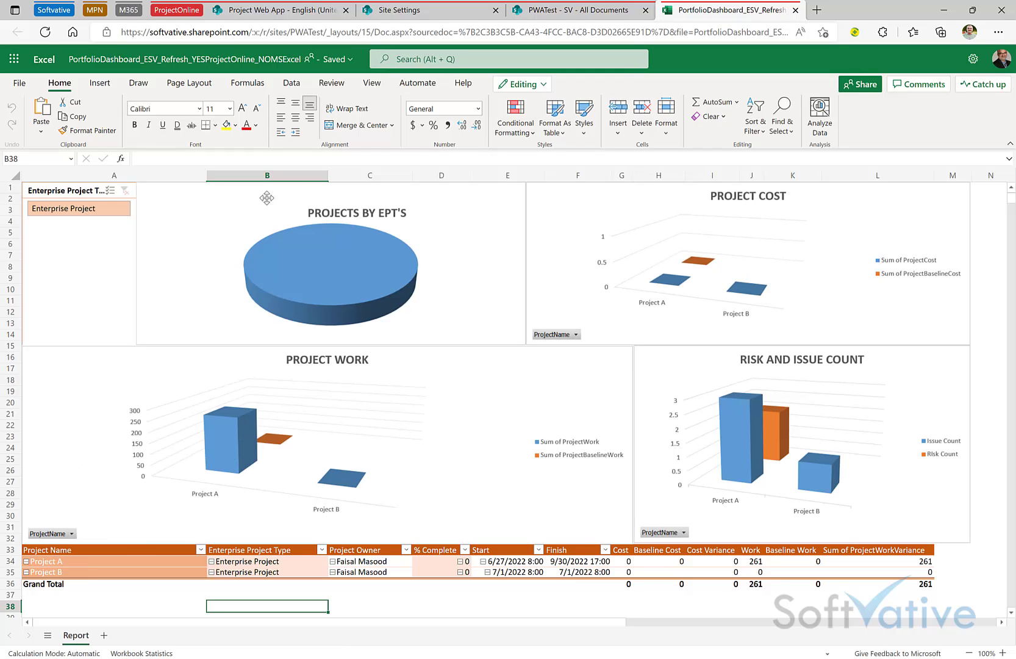
Step: Run Refresh All Connections in the online PortfolioDashboard workbook, then close its browser tab
{"action": "left_click", "coordinate": [288, 86]}
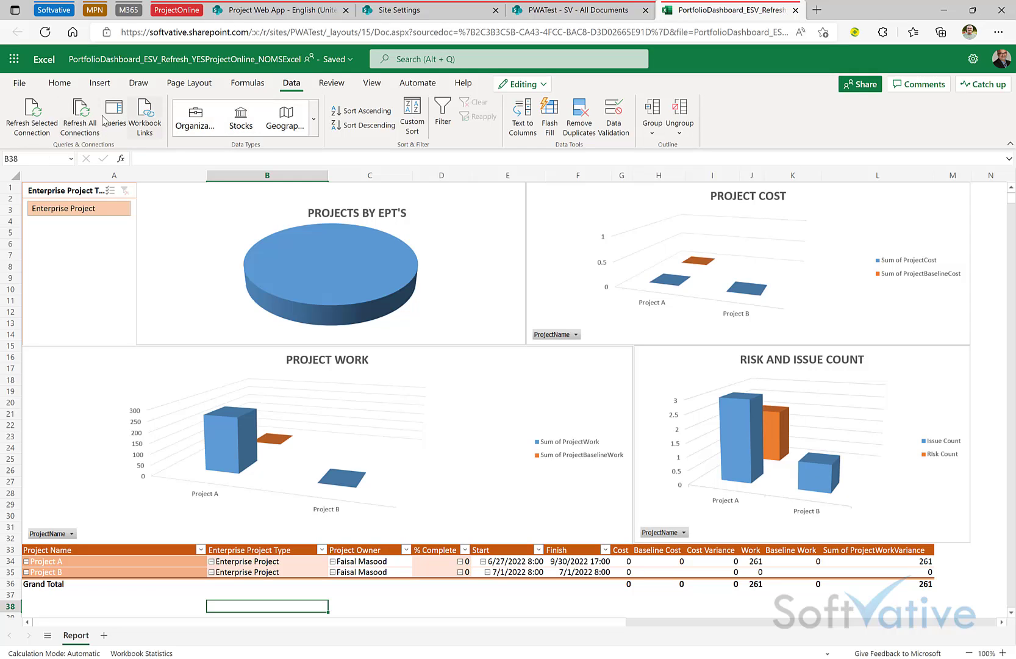
{"action": "left_click", "coordinate": [80, 128]}
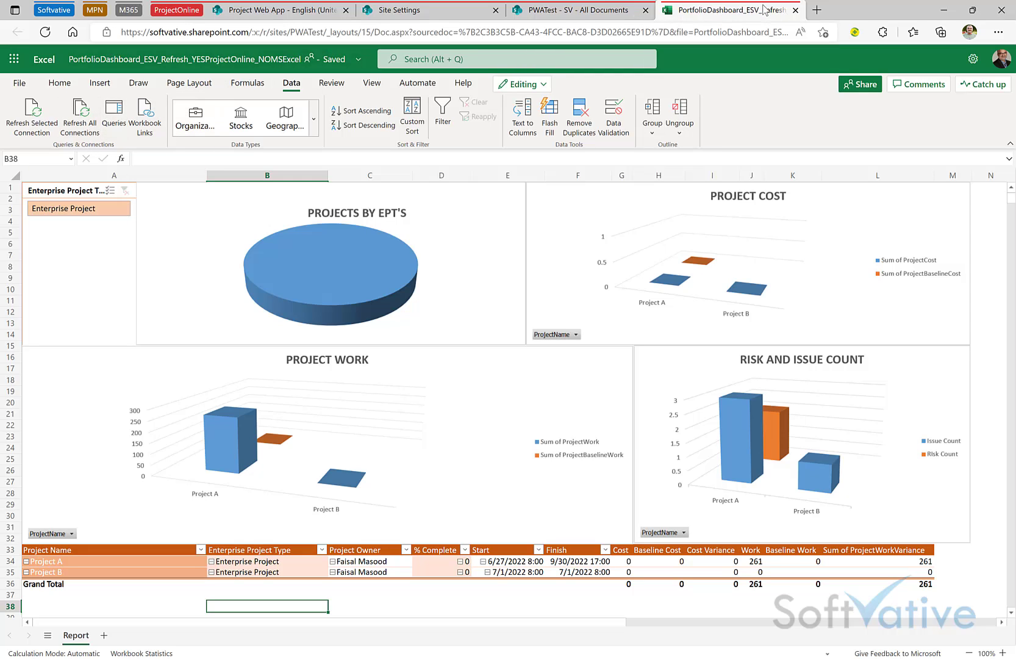
{"action": "left_click", "coordinate": [796, 10]}
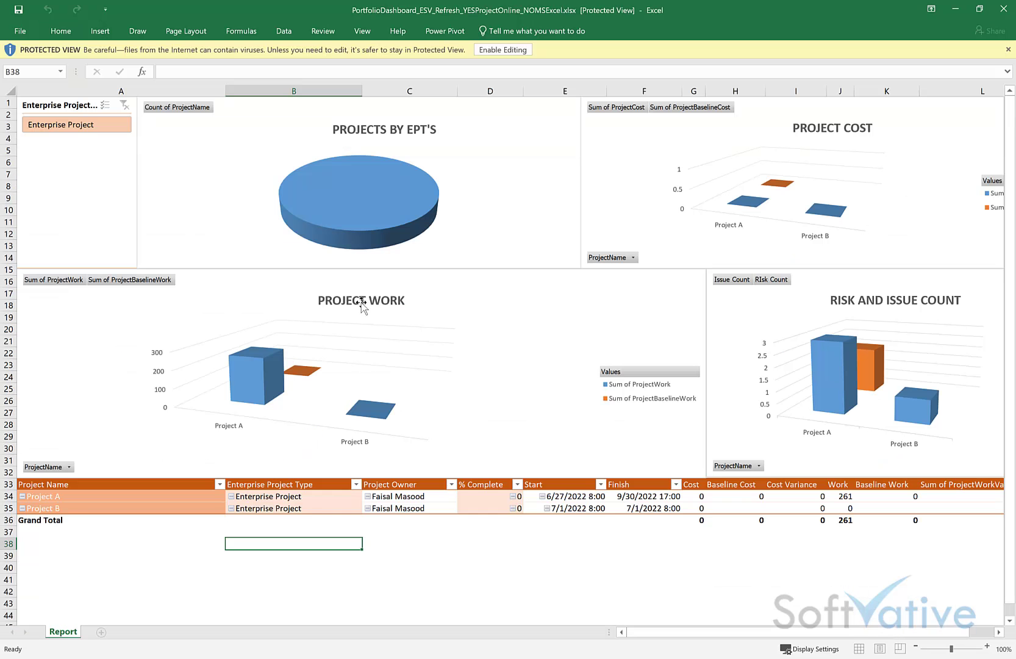
Step: Enable editing and external content in the PortfolioDashboard workbook, leaving Protected View
{"action": "left_click", "coordinate": [501, 50]}
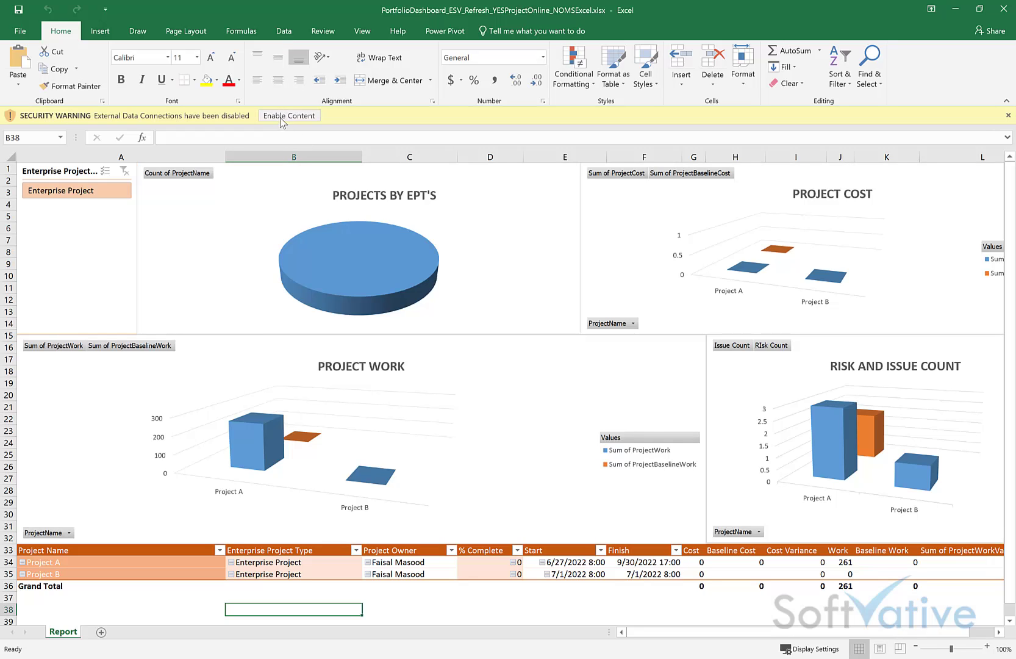
{"action": "left_click", "coordinate": [281, 118]}
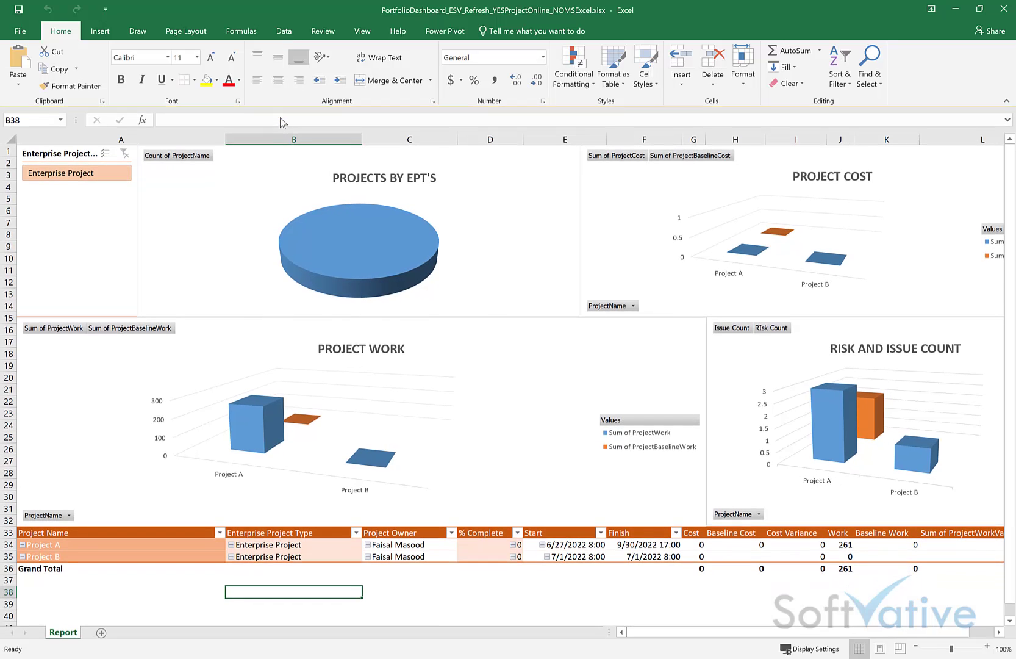
{"action": "left_click", "coordinate": [284, 31]}
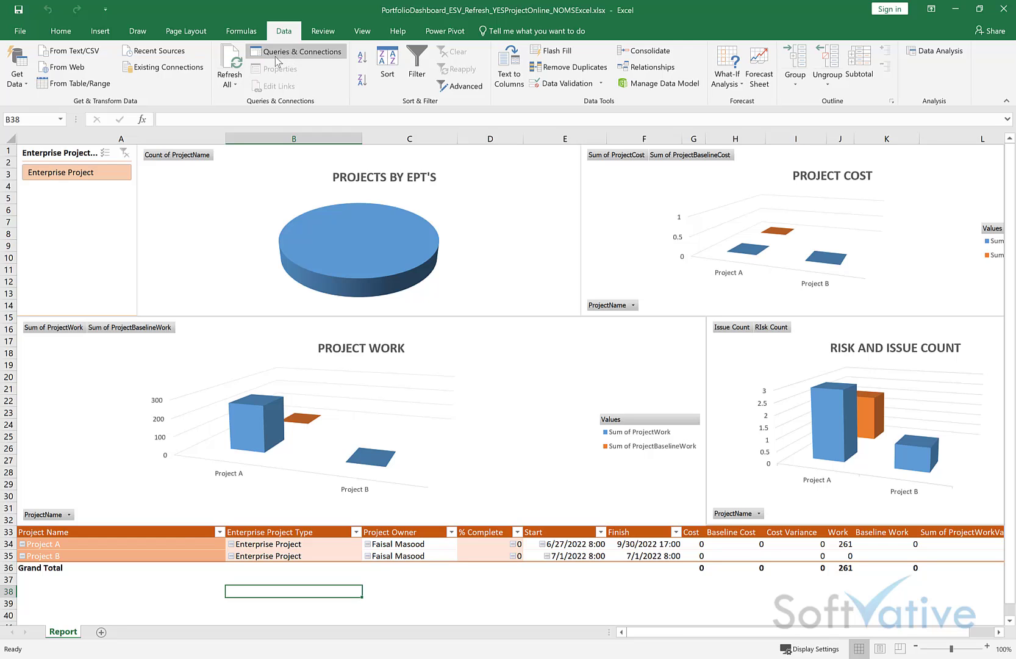
Step: Open the Connection Properties for Project Data from the workbook's Connections list
{"action": "left_click", "coordinate": [275, 56]}
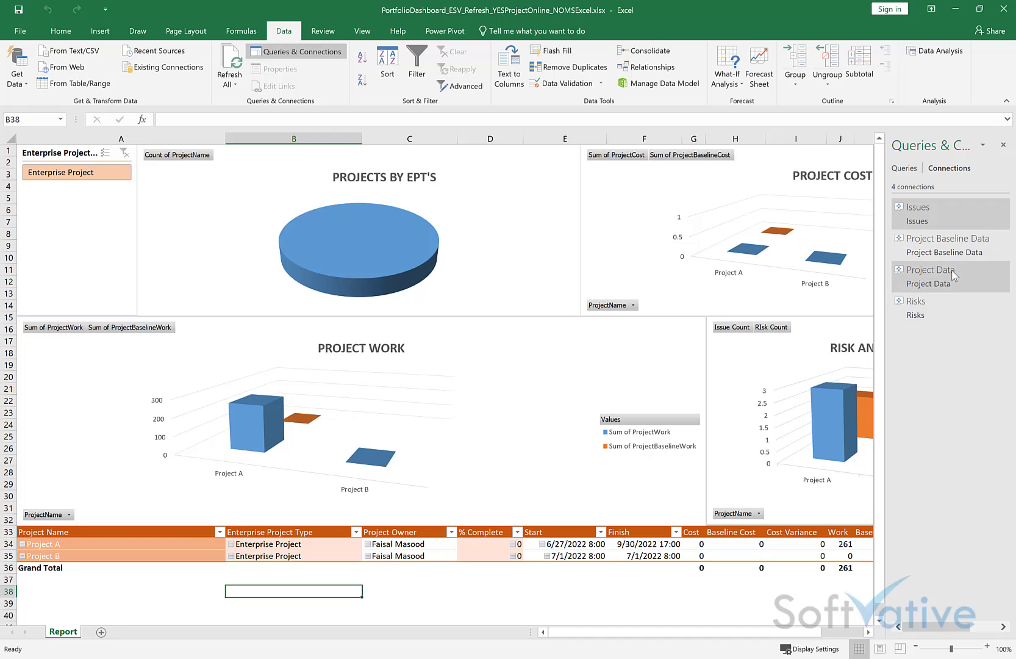
{"action": "left_click", "coordinate": [917, 279]}
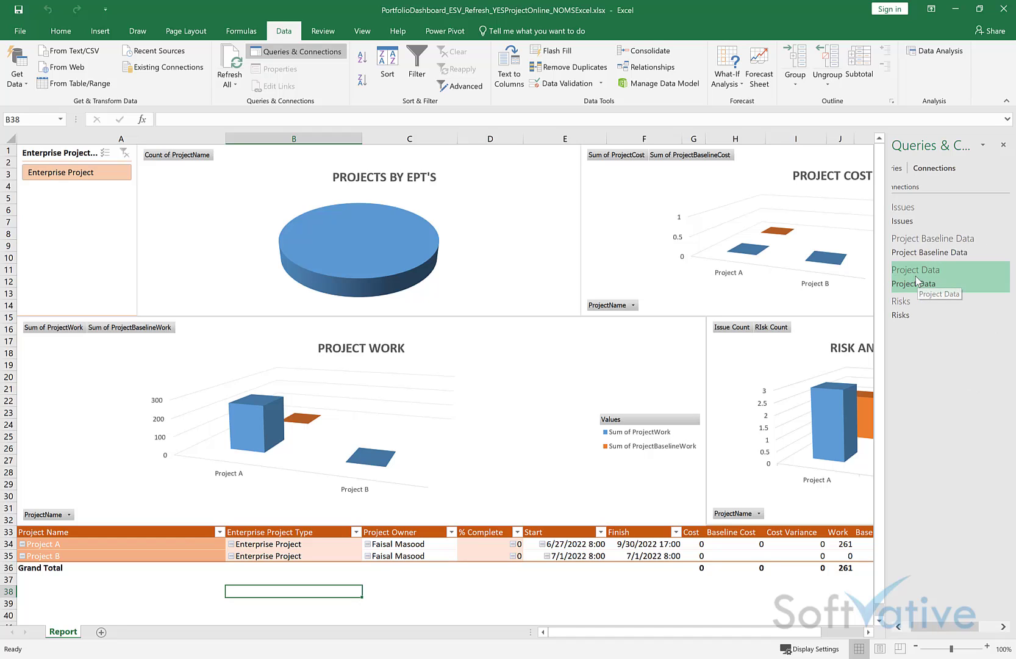
{"action": "right_click", "coordinate": [917, 277]}
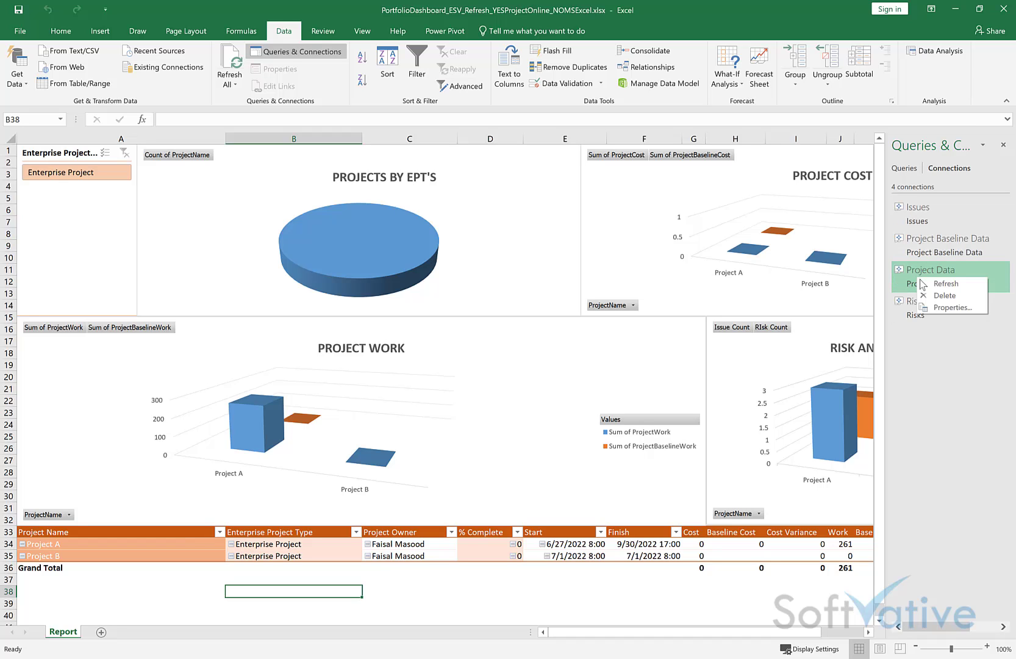
{"action": "left_click", "coordinate": [934, 283]}
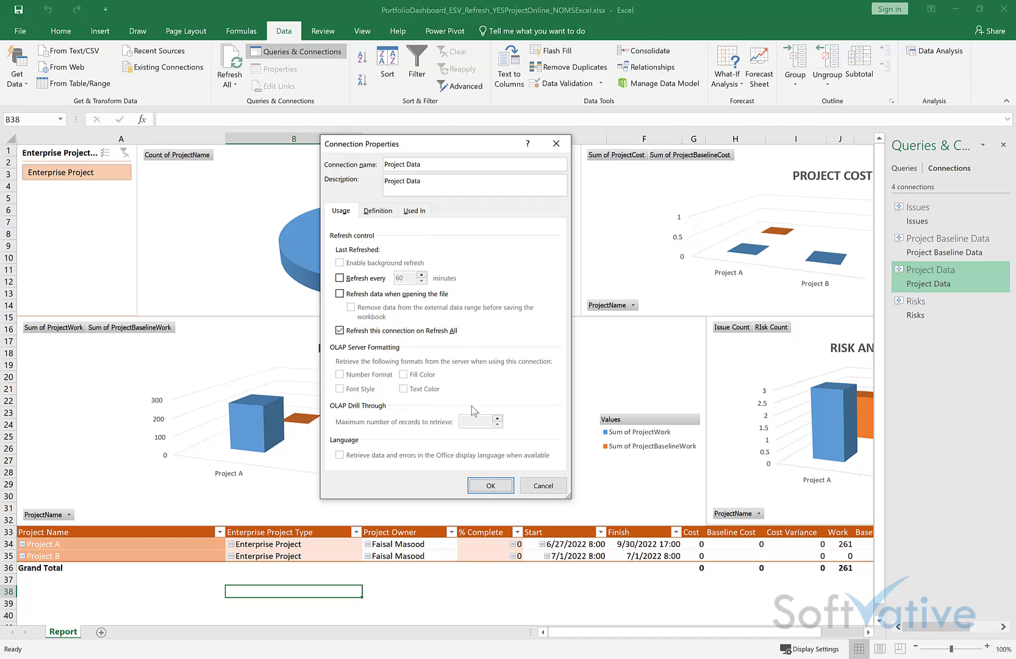
Step: Select the entire Project Data connection string on the Definition tab
{"action": "left_click", "coordinate": [379, 212]}
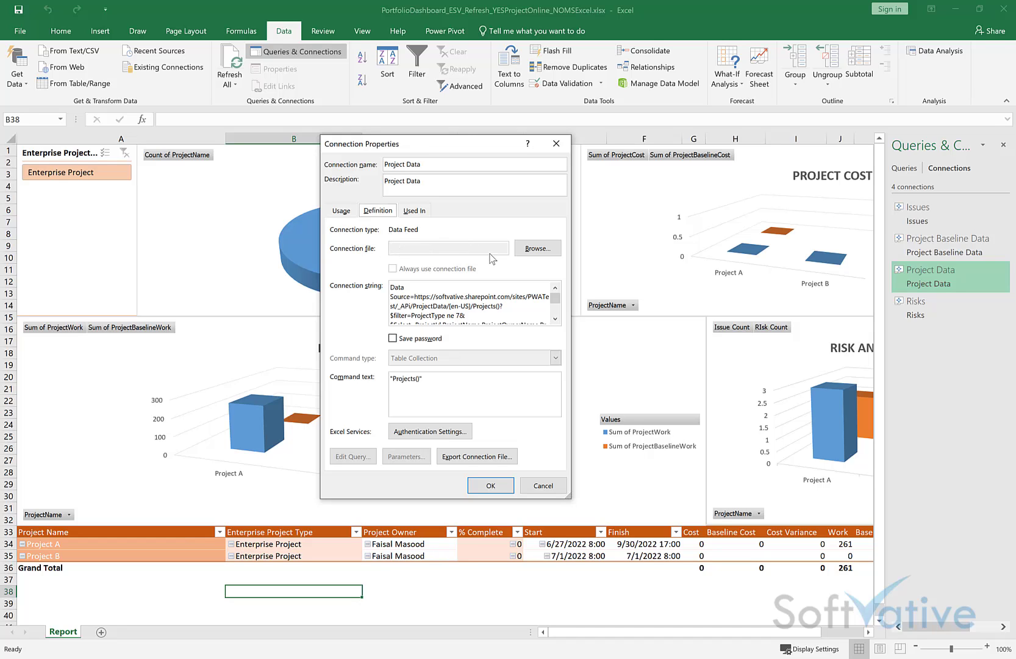
{"action": "left_click", "coordinate": [405, 295]}
{"action": "key", "text": "ctrl+a"}
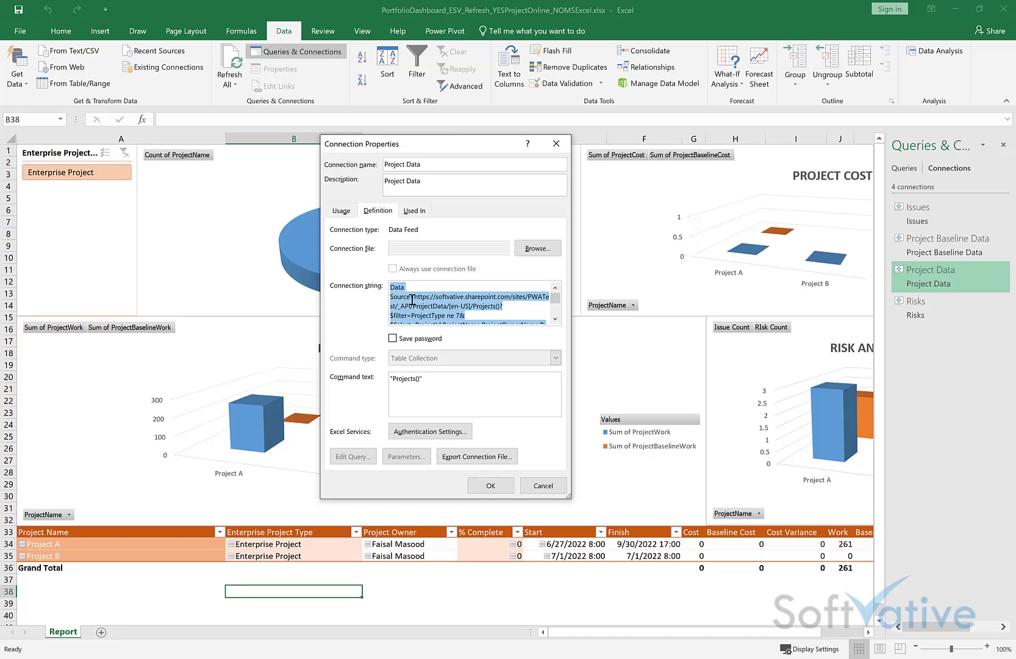
Step: Paste the connection string into a new Notepad document
{"action": "key", "text": "alt+Tab"}
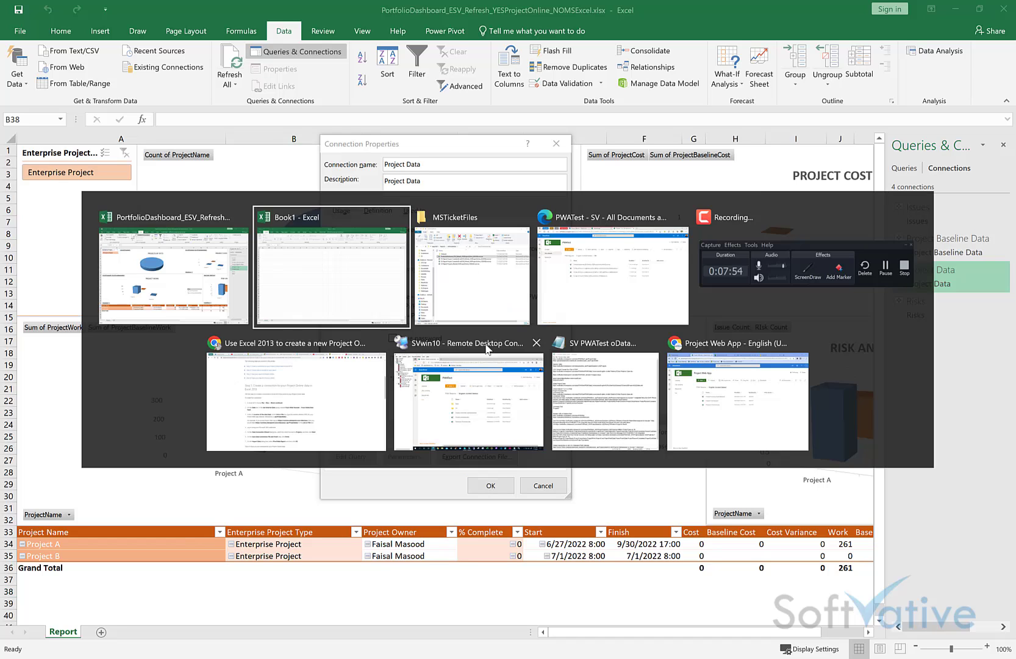
{"action": "key", "text": "super"}
{"action": "type", "text": "note"}
{"action": "key", "text": "Return"}
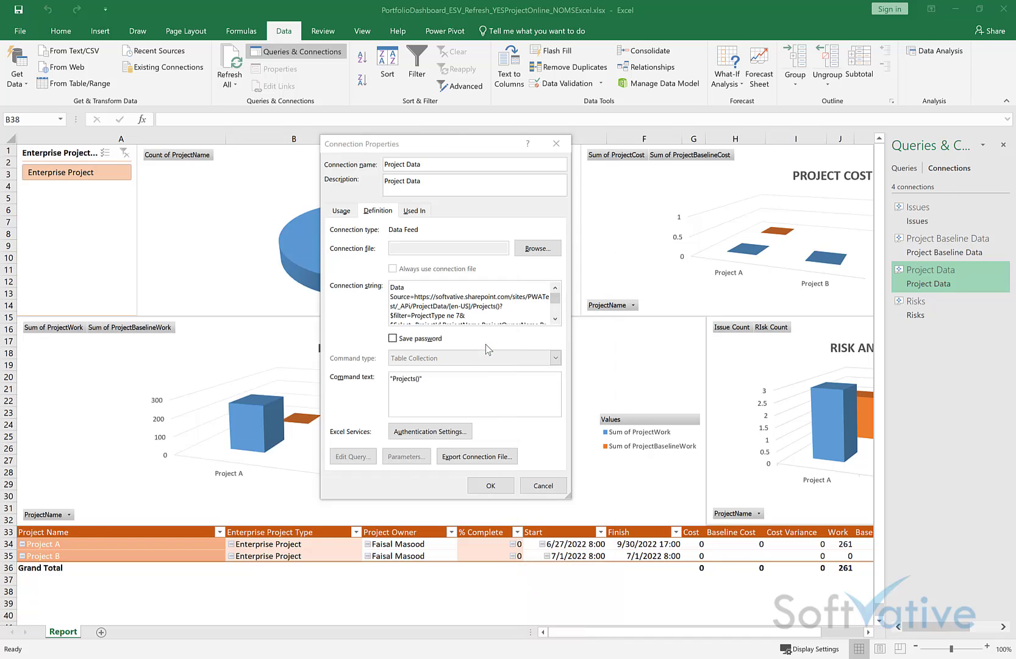
{"action": "key", "text": "ctrl+v"}
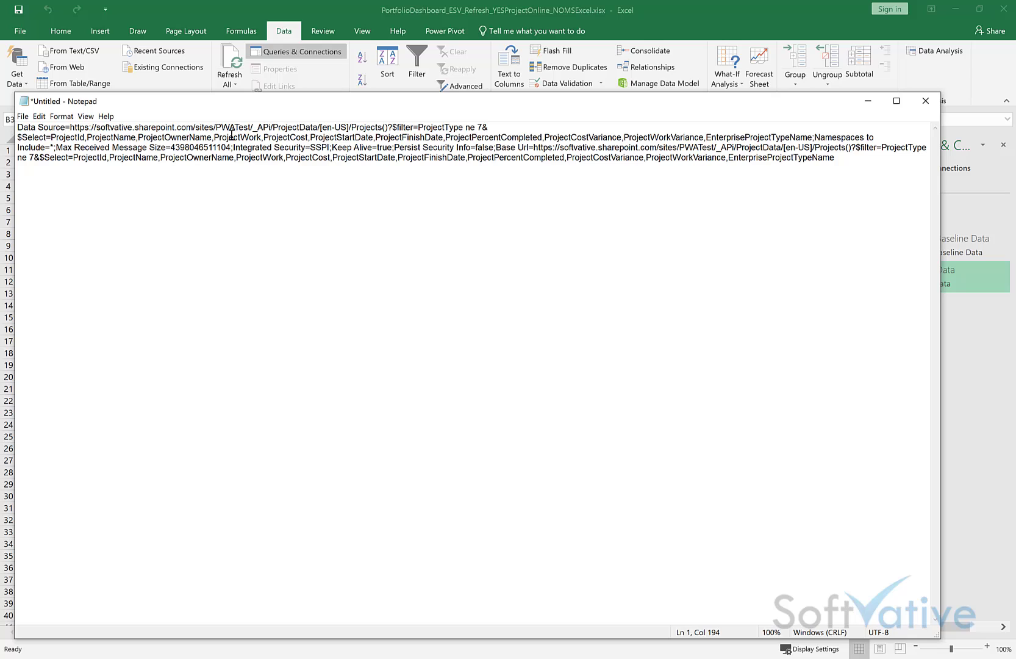
Step: Put ?$filter, Namespaces to Include, Max Received Message Size and Integrated Security on separate lines
{"action": "left_click", "coordinate": [396, 129]}
{"action": "key", "text": "Return"}
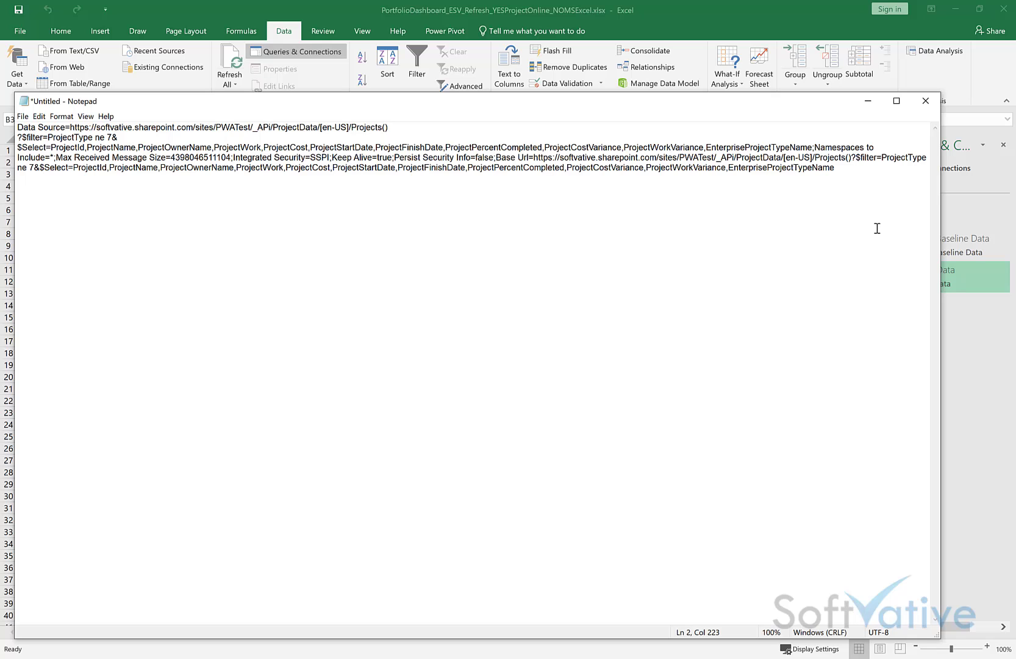
{"action": "key", "text": "Return"}
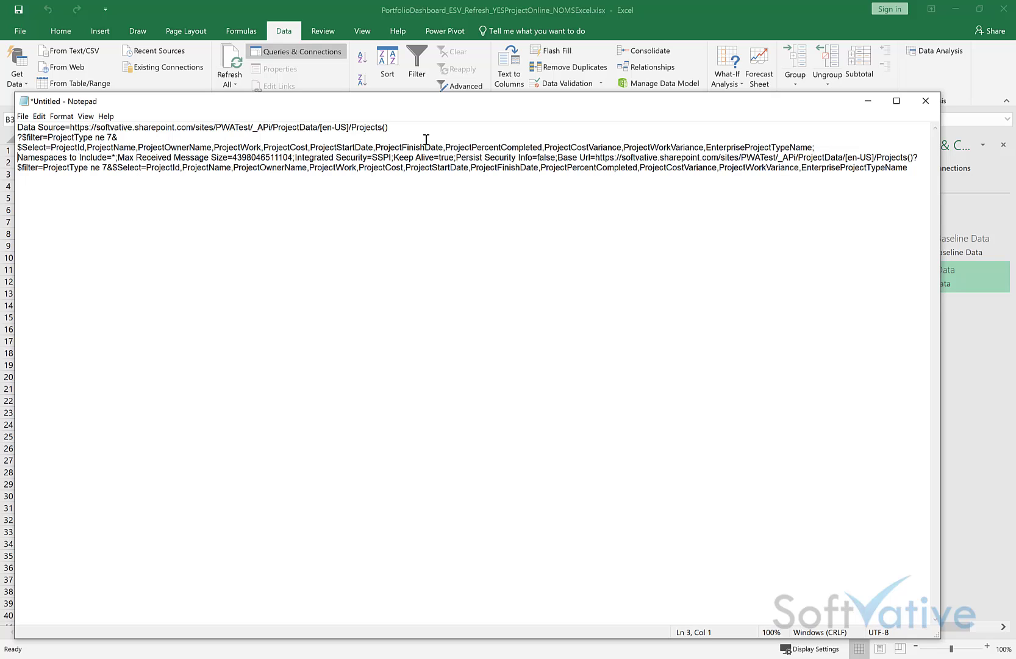
{"action": "left_click", "coordinate": [119, 158]}
{"action": "key", "text": "Return"}
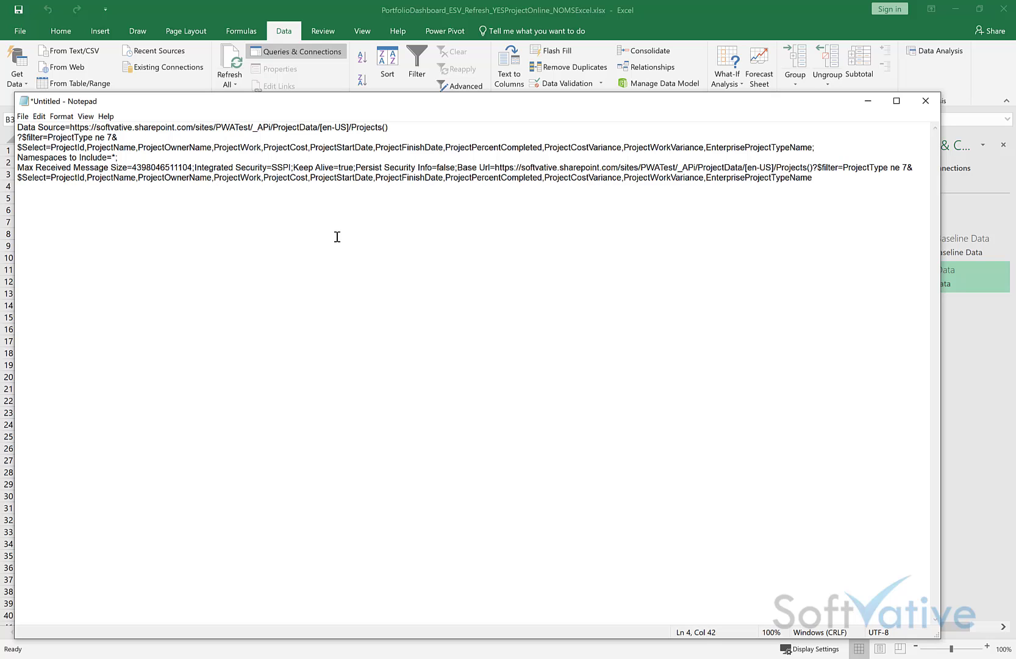
{"action": "key", "text": "Return"}
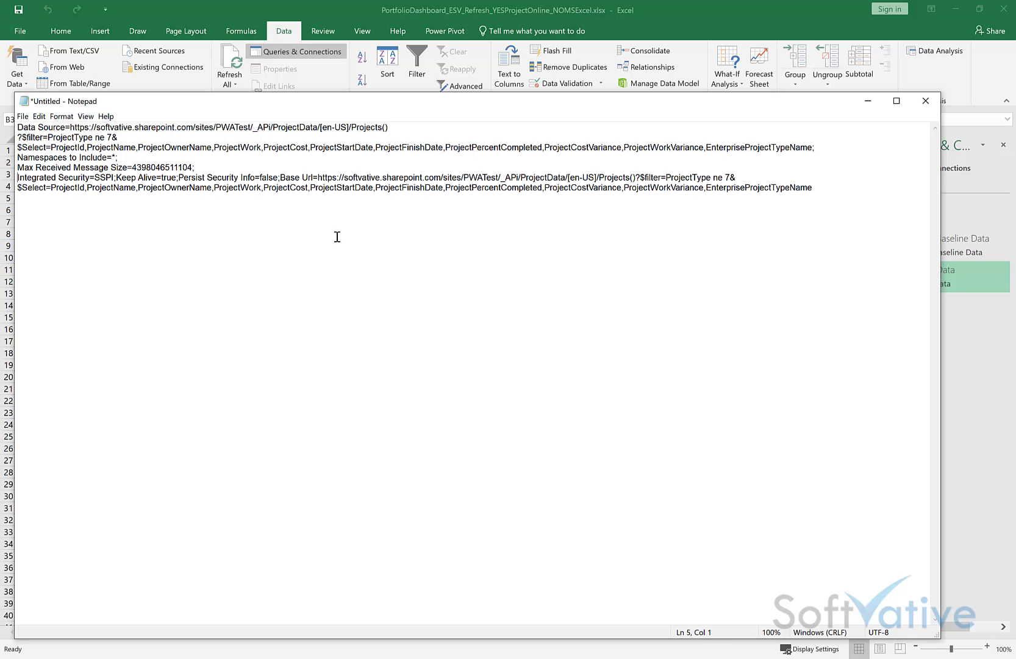
Step: Break out Keep Alive, Persist Security Info and Base Url, highlight the middle settings, and close the note
{"action": "left_click", "coordinate": [117, 178]}
{"action": "key", "text": "Return"}
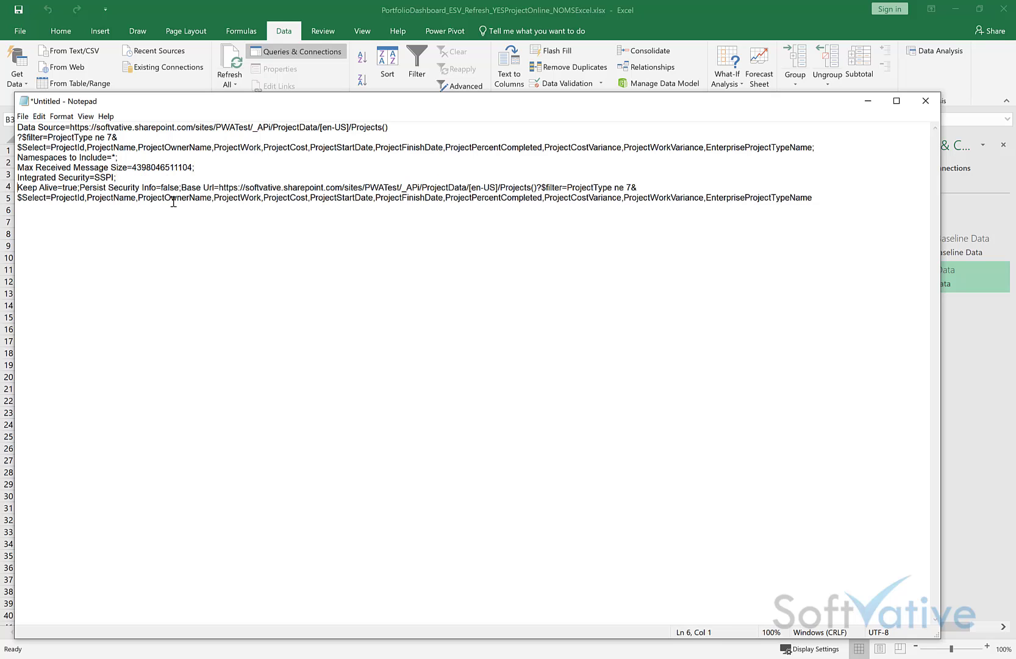
{"action": "left_click", "coordinate": [80, 188]}
{"action": "key", "text": "Return"}
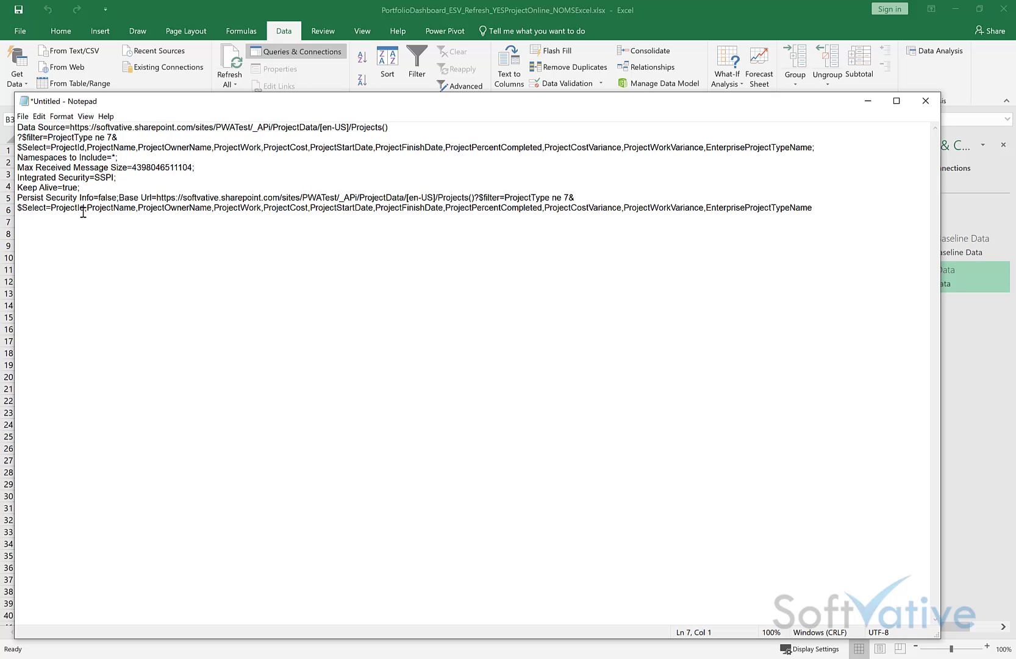
{"action": "left_click", "coordinate": [119, 198]}
{"action": "key", "text": "Return"}
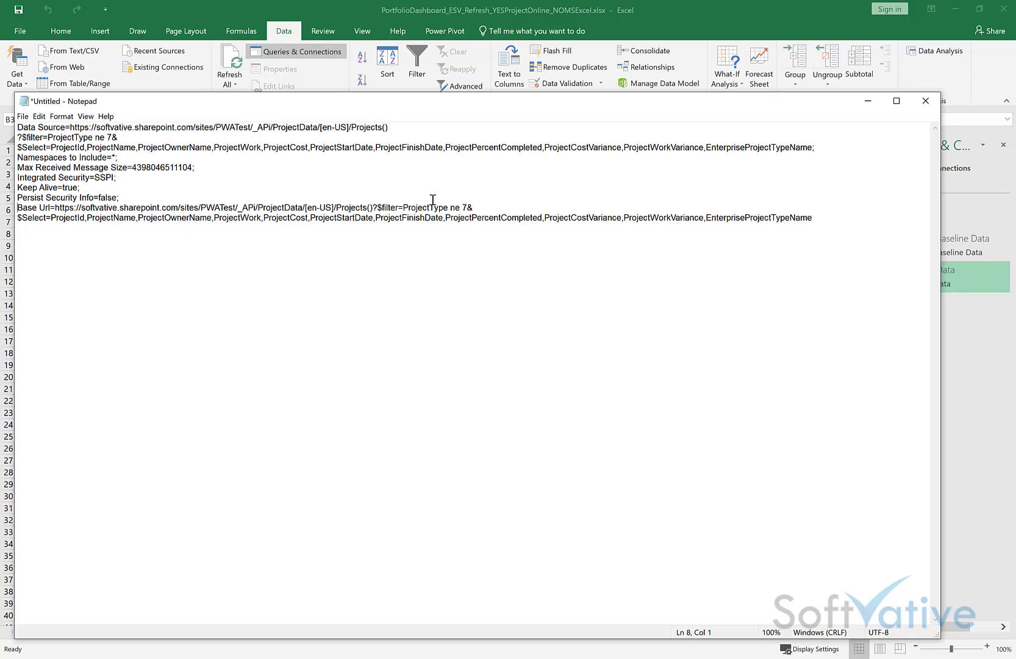
{"action": "left_click", "coordinate": [87, 148]}
{"action": "left_click_drag", "start_coordinate": [119, 197], "coordinate": [12, 158]}
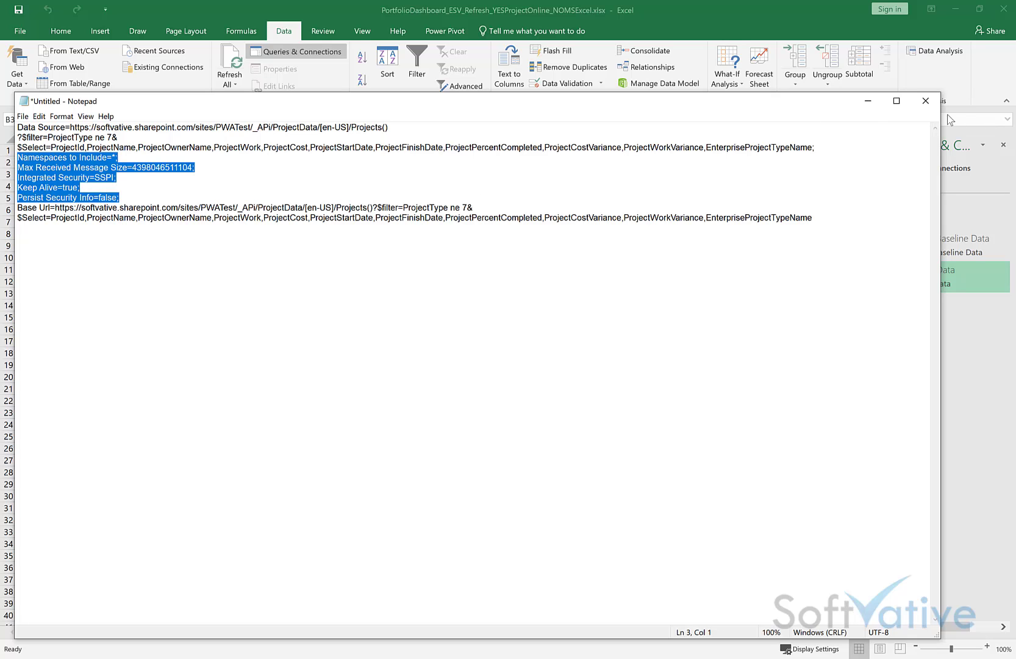
{"action": "left_click", "coordinate": [926, 100]}
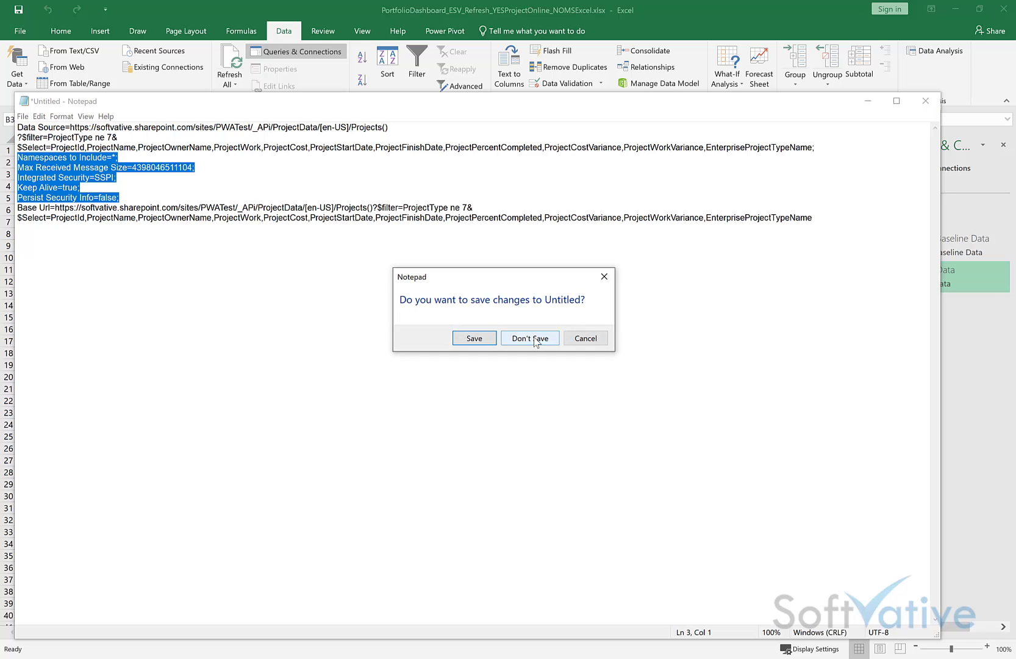
Step: Discard the Notepad text without saving and highlight the Projects() command text
{"action": "left_click", "coordinate": [535, 340]}
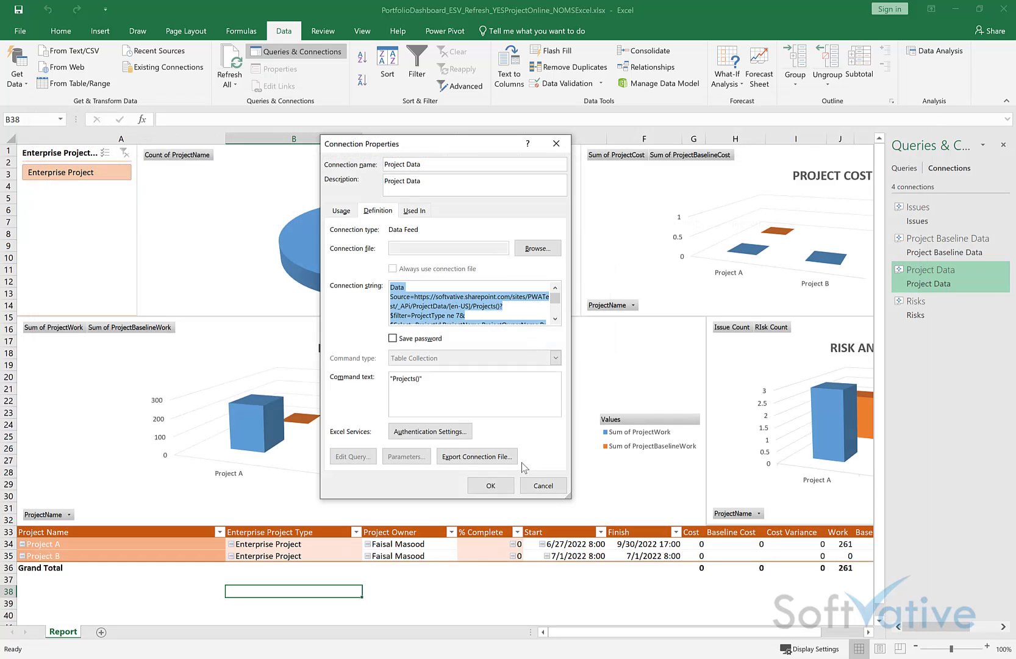
{"action": "left_click", "coordinate": [545, 487]}
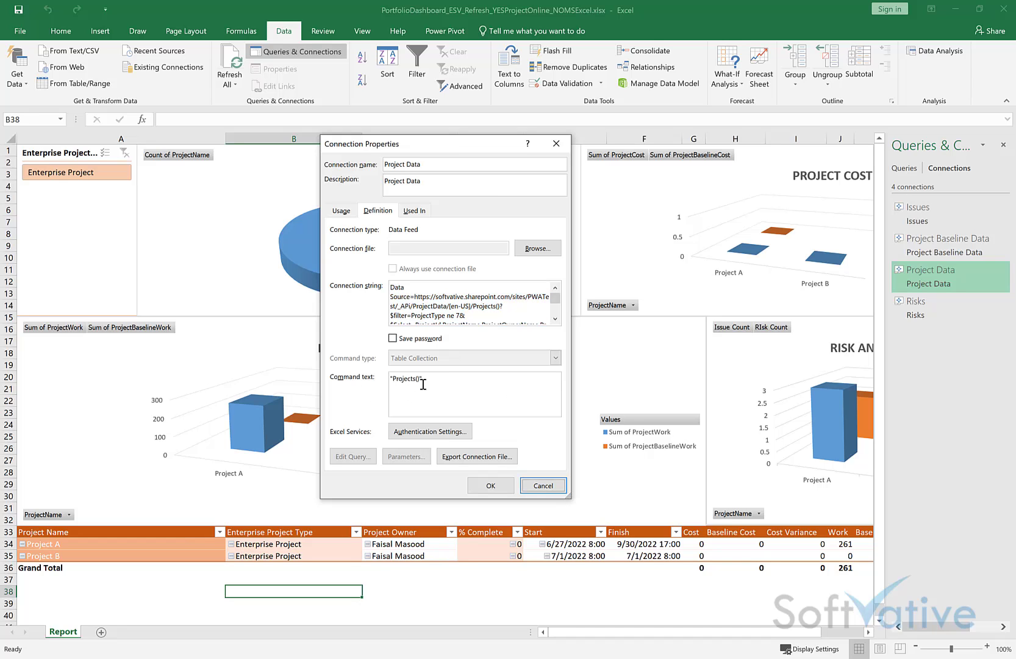
{"action": "left_click_drag", "start_coordinate": [437, 384], "coordinate": [376, 386]}
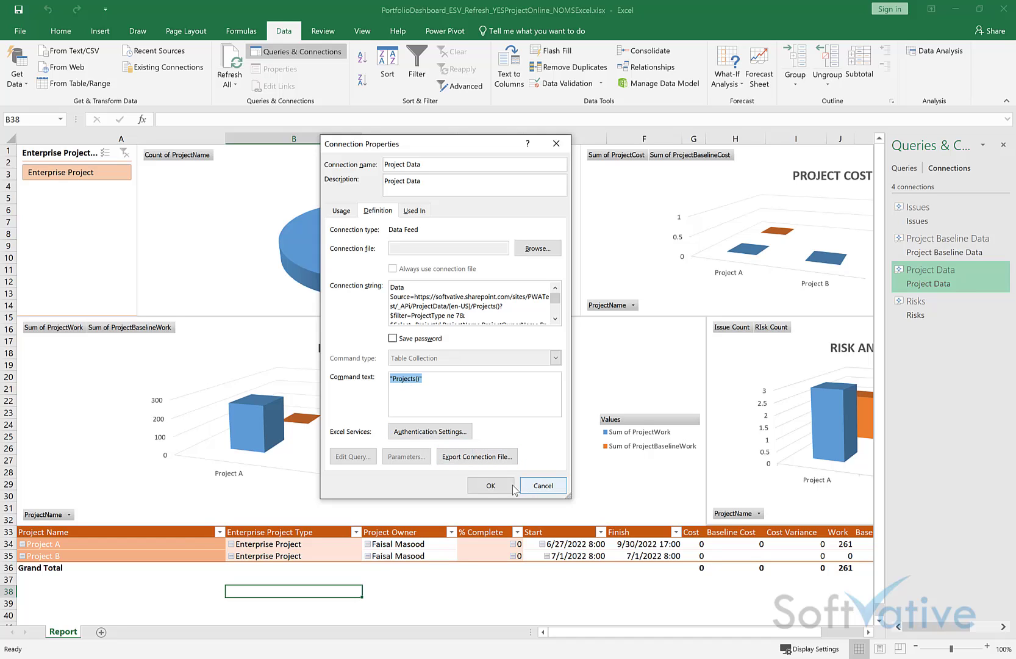
Step: Leave Authentication Settings unchanged, cancel Connection Properties, and start Refresh All
{"action": "left_click", "coordinate": [430, 432]}
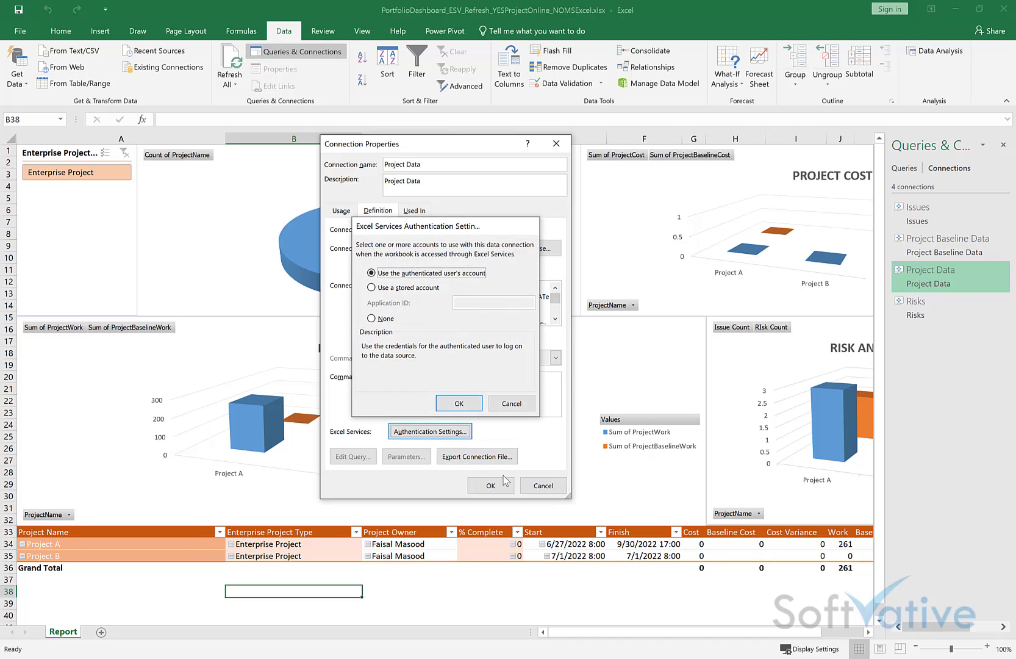
{"action": "left_click", "coordinate": [459, 403]}
{"action": "left_click", "coordinate": [543, 486]}
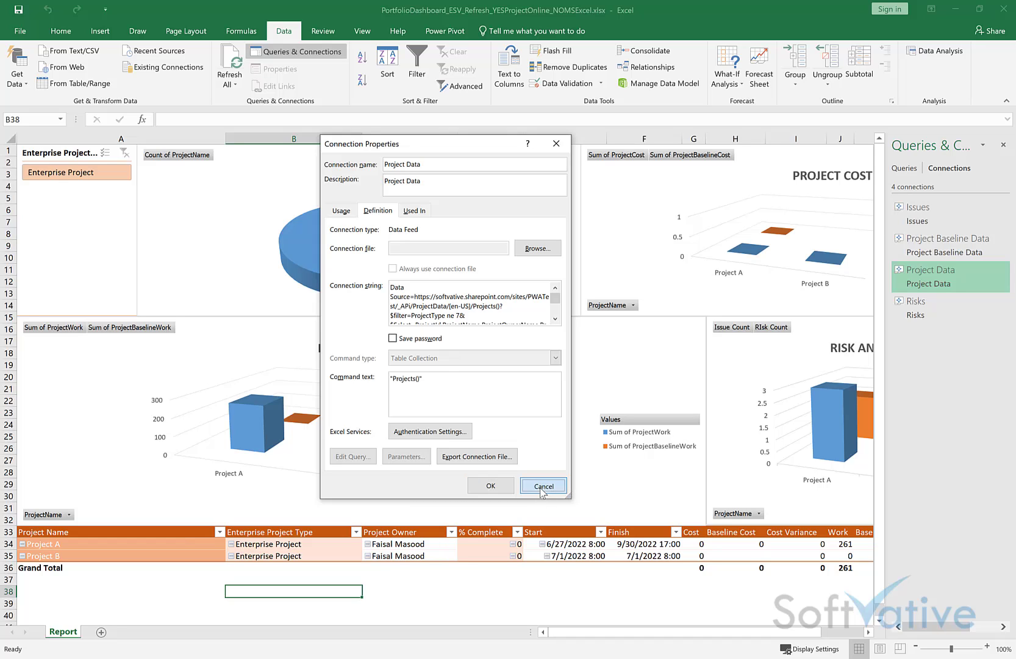
{"action": "left_click", "coordinate": [232, 83]}
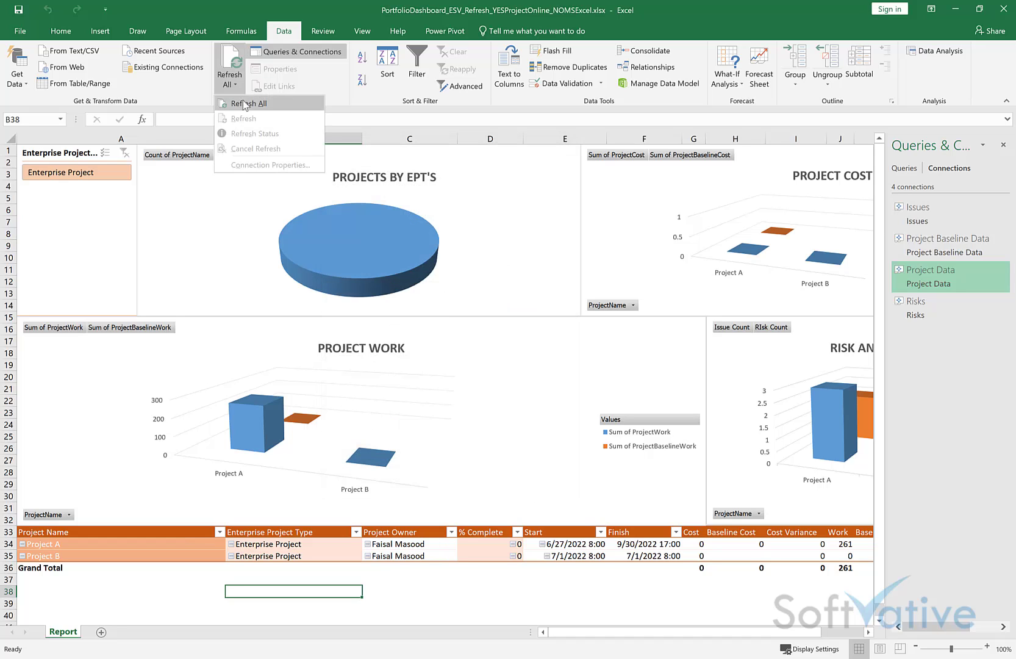
Step: Refresh all connections and dismiss the error that Project Data couldn't be refreshed
{"action": "left_click", "coordinate": [243, 102]}
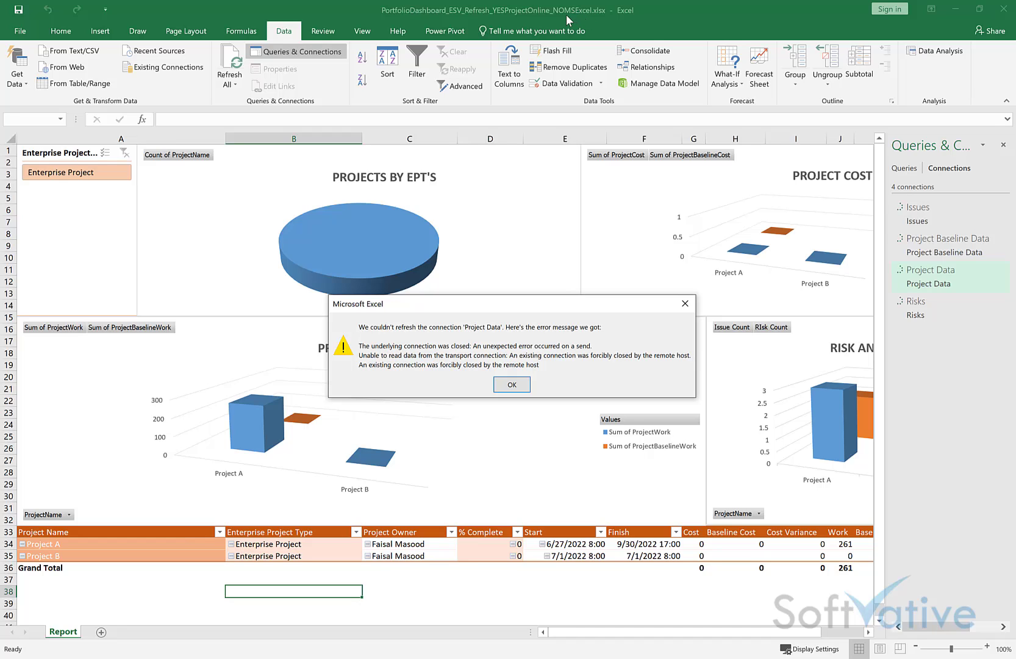
{"action": "left_click", "coordinate": [506, 386]}
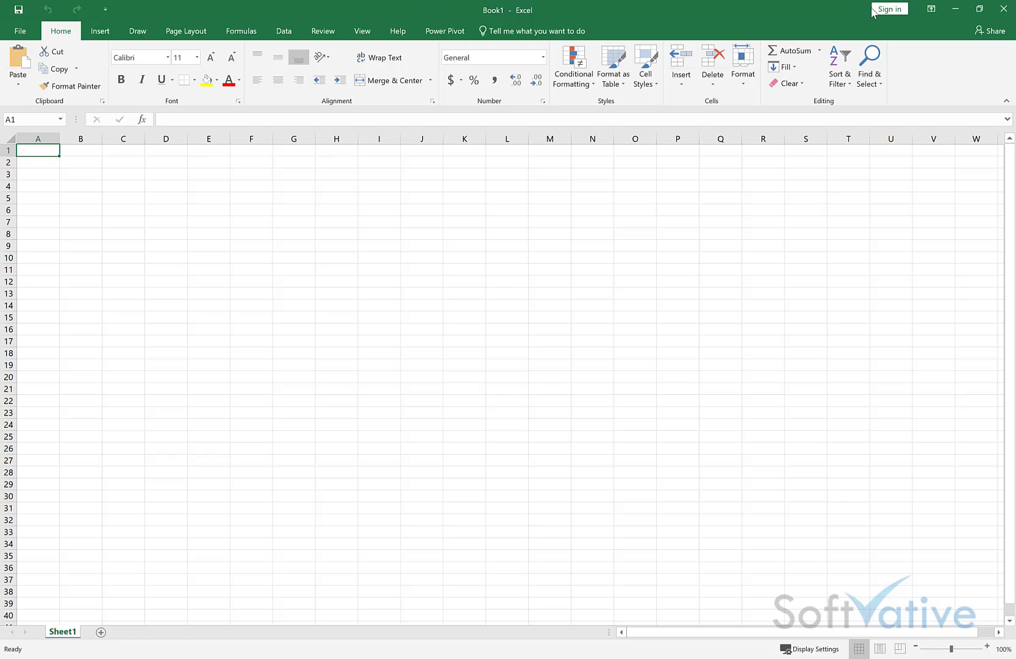
Step: Refresh all connections in SV Report Project CreatedInExcel2016 online, then close its tab
{"action": "left_click", "coordinate": [956, 9]}
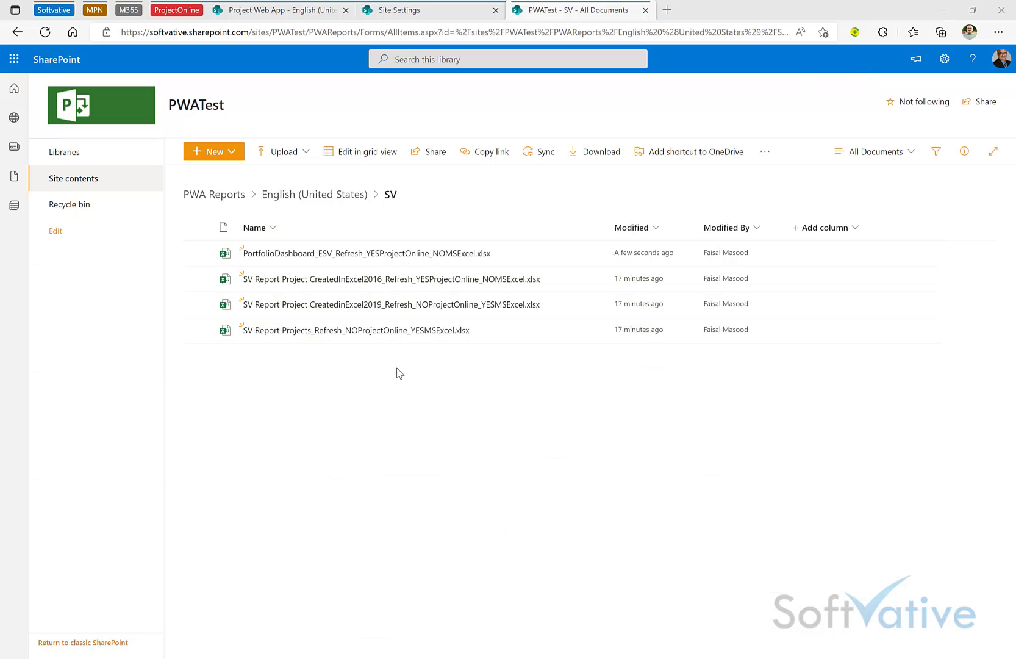
{"action": "mouse_move", "coordinate": [356, 285]}
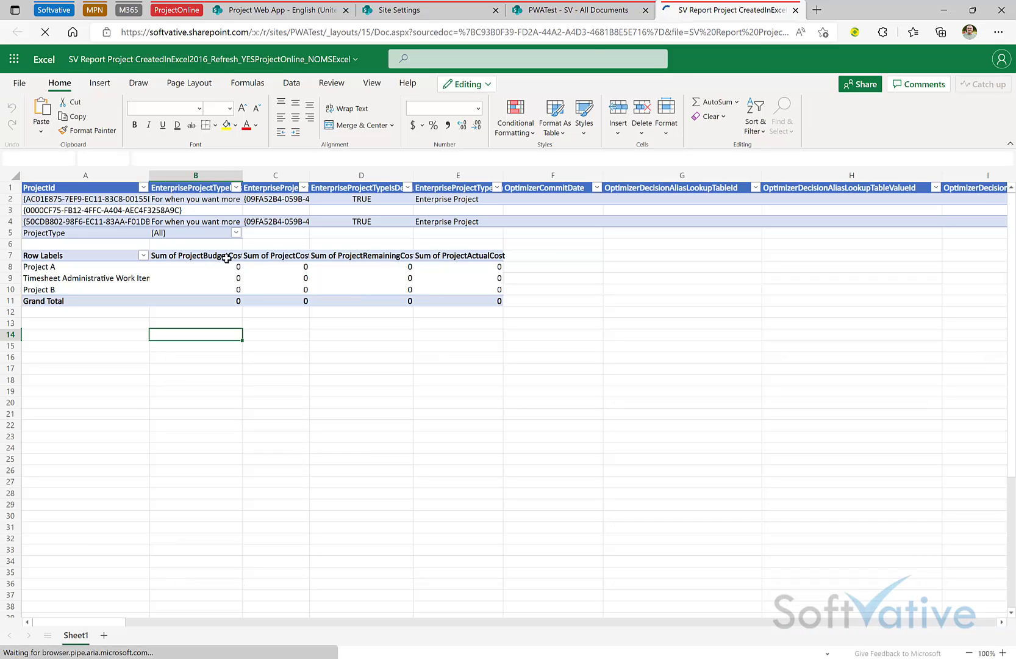
{"action": "left_click", "coordinate": [291, 84]}
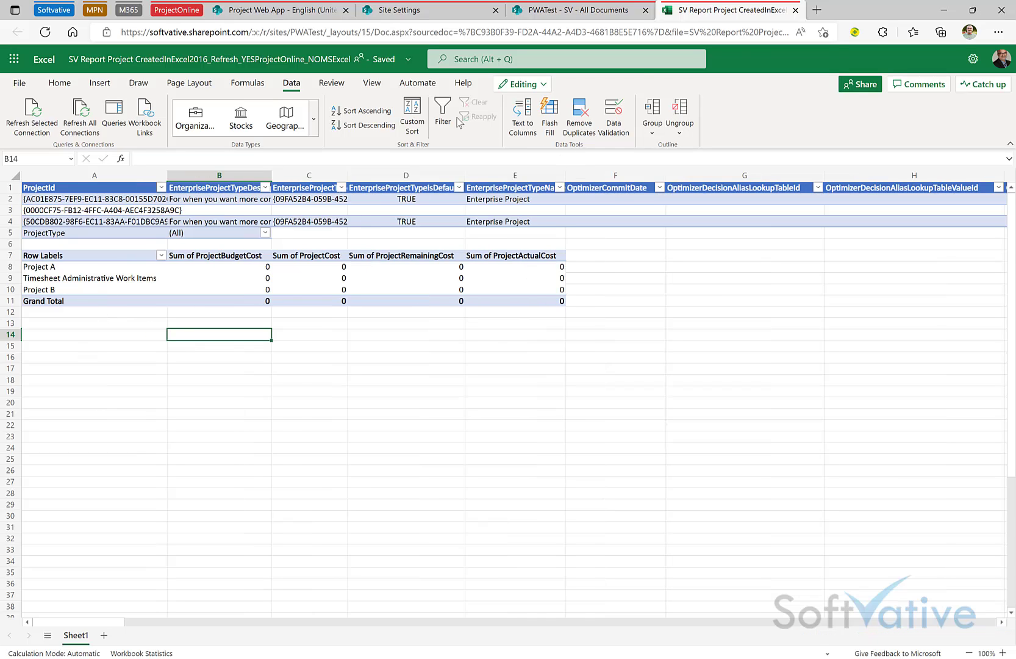
{"action": "key", "text": "ctrl+w"}
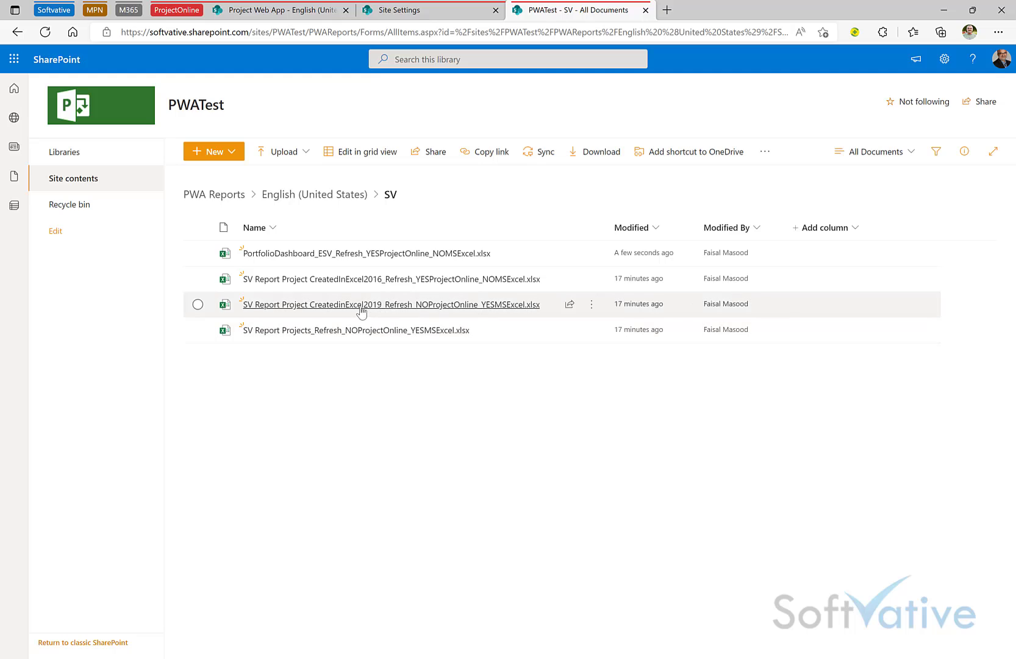
Step: Open the Excel 2019 SV Report workbook online and run Refresh All Connections
{"action": "mouse_move", "coordinate": [364, 308]}
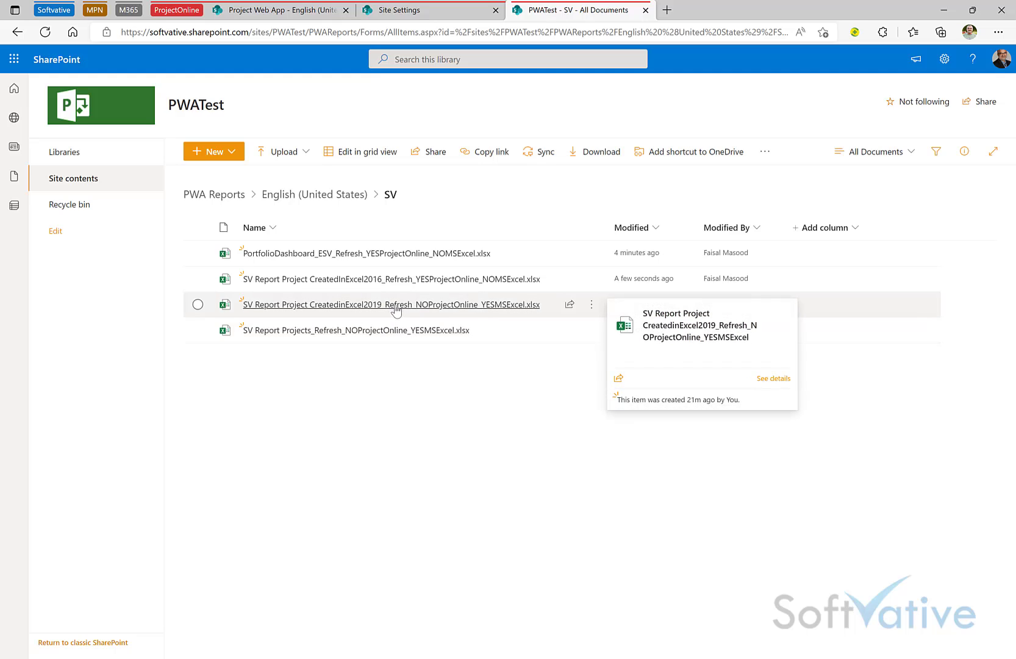
{"action": "left_click", "coordinate": [396, 305]}
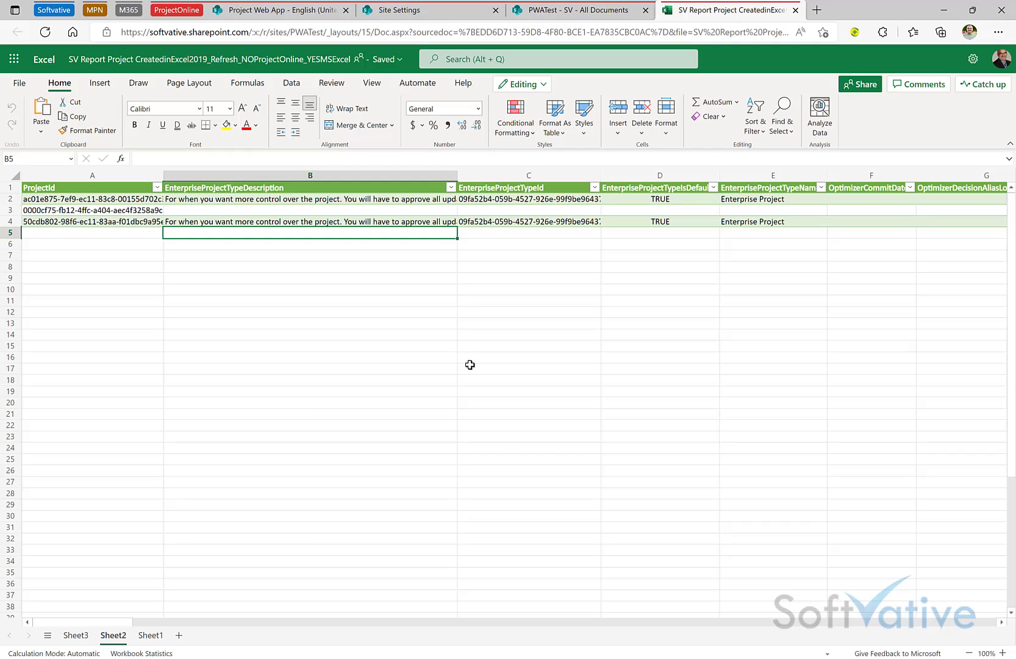
{"action": "left_click", "coordinate": [603, 15]}
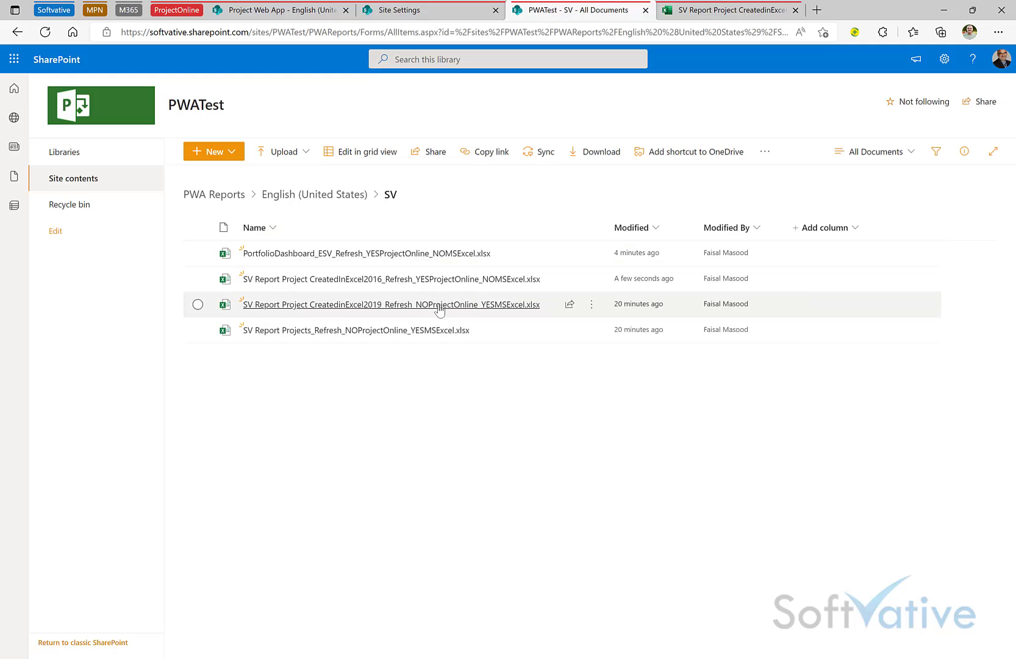
{"action": "mouse_move", "coordinate": [454, 310]}
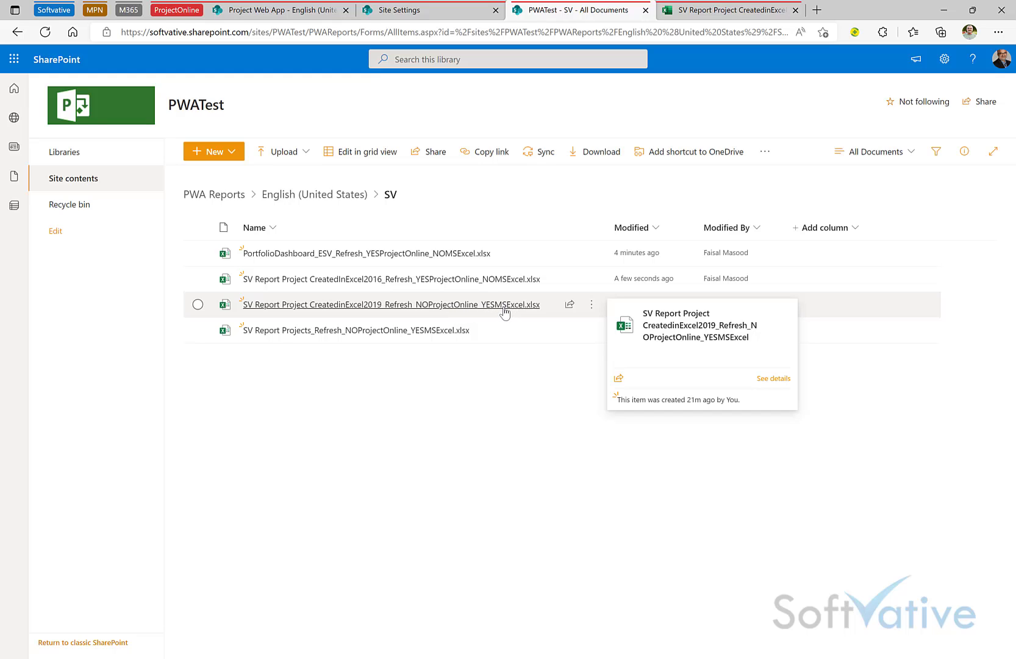
{"action": "left_click", "coordinate": [692, 9]}
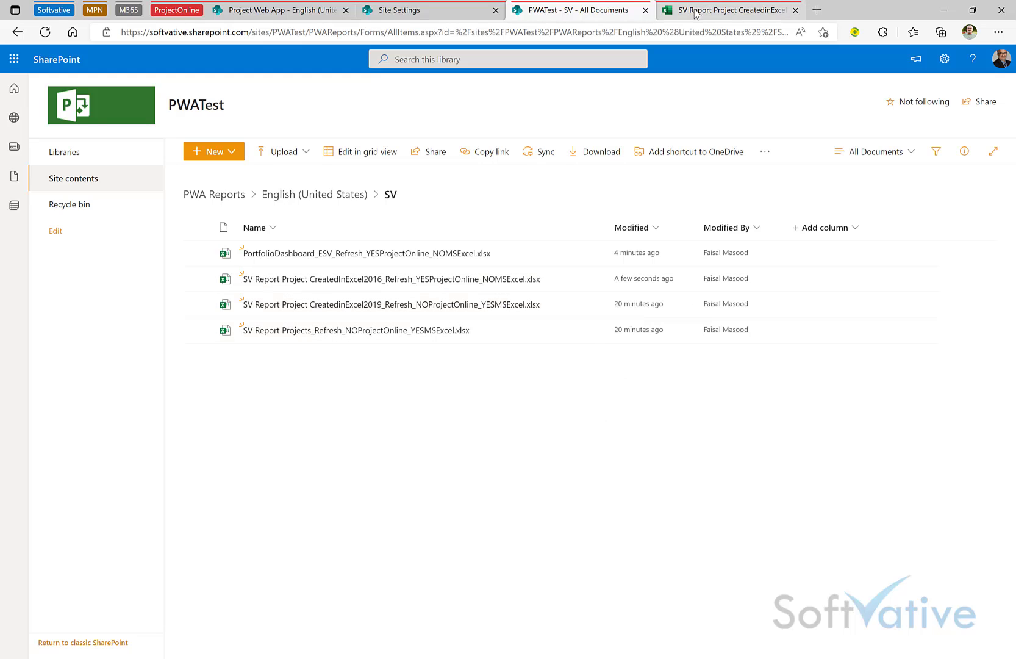
{"action": "left_click", "coordinate": [292, 83]}
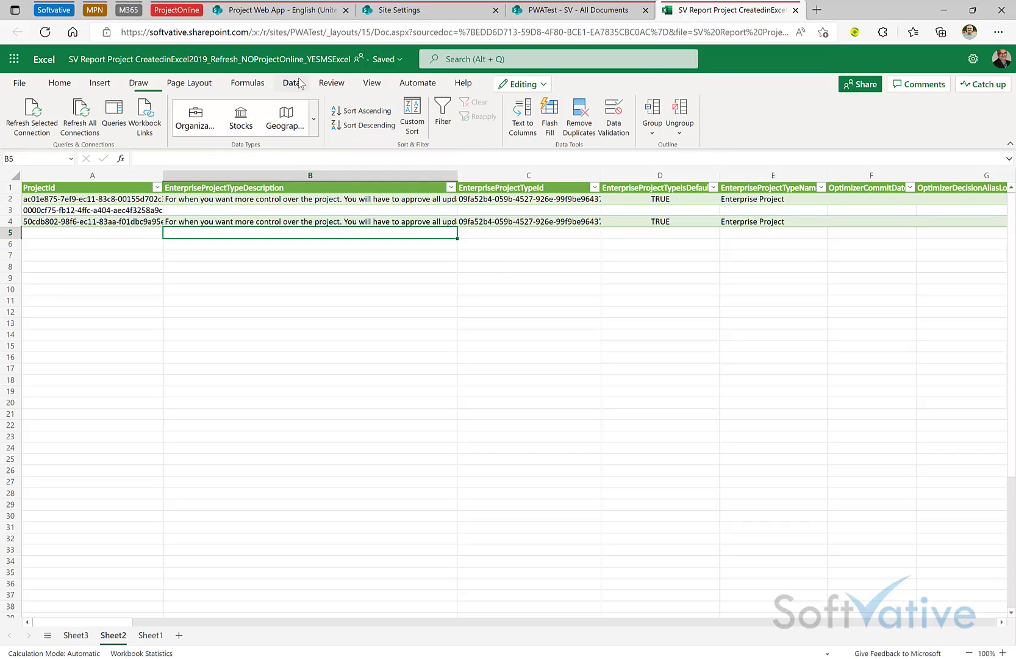
{"action": "left_click", "coordinate": [93, 124]}
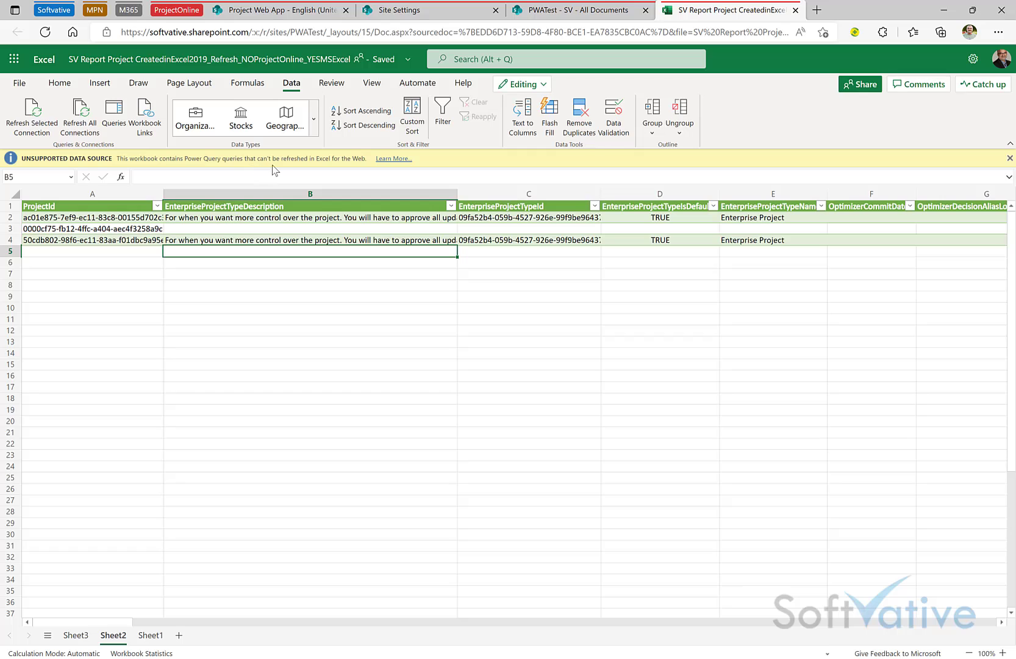
Step: Read the Unsupported Data Source help, then close it and the workbook tab
{"action": "left_click", "coordinate": [392, 159]}
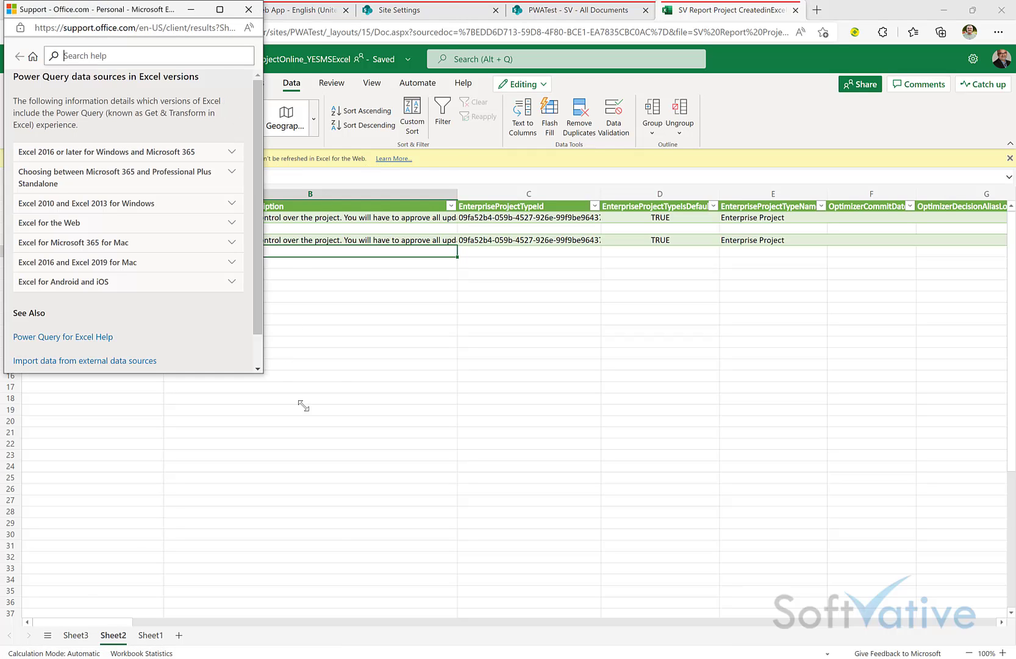
{"action": "left_click_drag", "start_coordinate": [304, 406], "coordinate": [447, 497]}
{"action": "left_click_drag", "start_coordinate": [294, 20], "coordinate": [446, 127]}
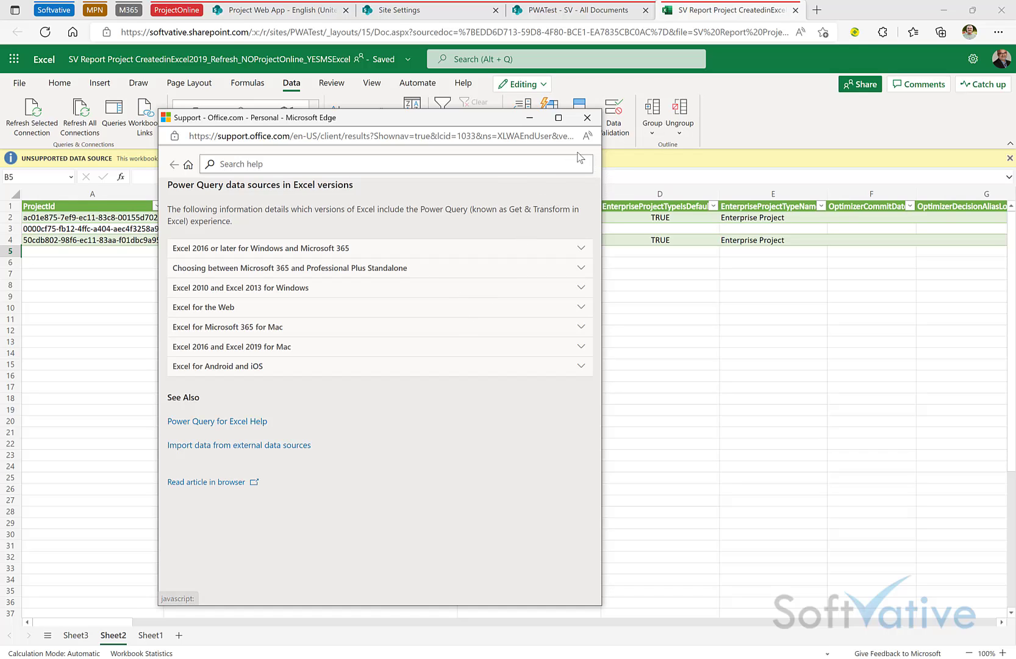
{"action": "left_click", "coordinate": [587, 117]}
{"action": "left_click", "coordinate": [448, 401]}
{"action": "left_click", "coordinate": [431, 324]}
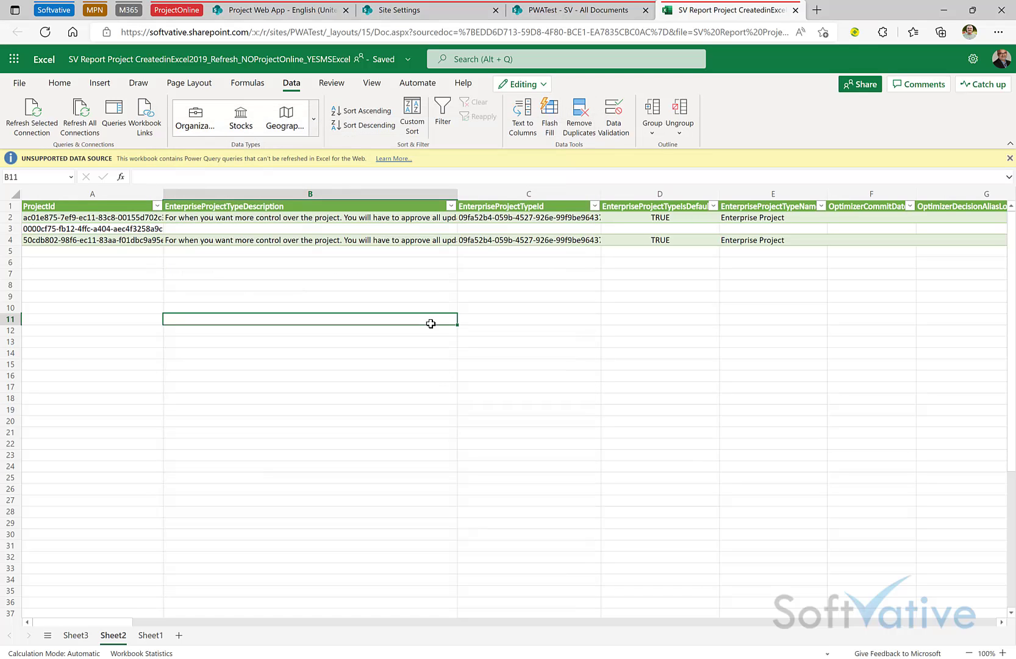
{"action": "key", "text": "ctrl+w"}
Step: Enable content in the CreatedinExcel2019 workbook and show its Projects and Resources queries
{"action": "key", "text": "alt+Tab"}
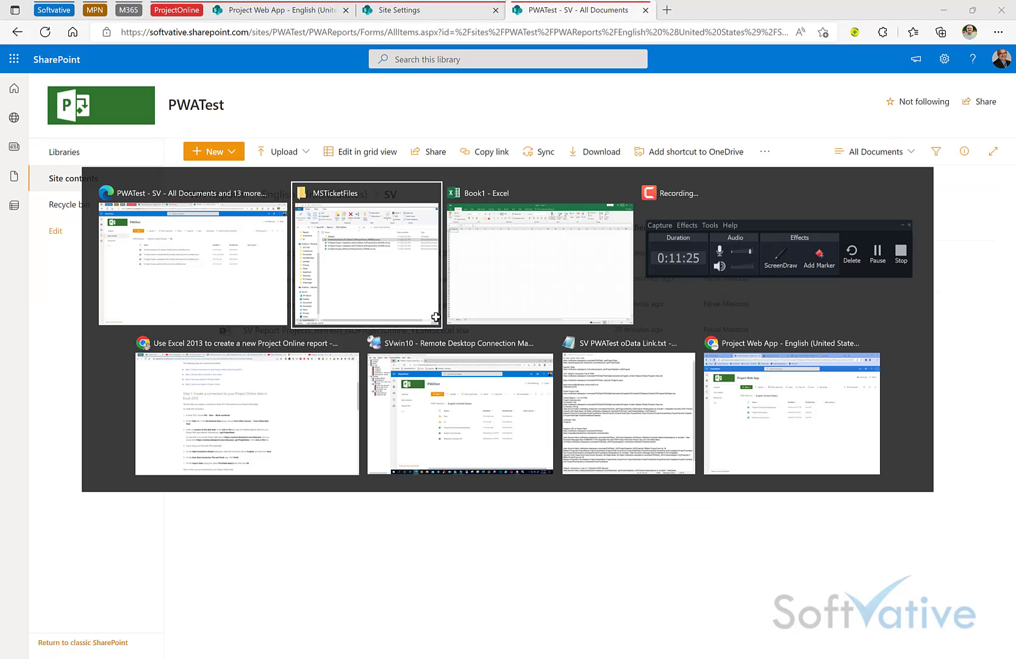
{"action": "key", "text": "Escape"}
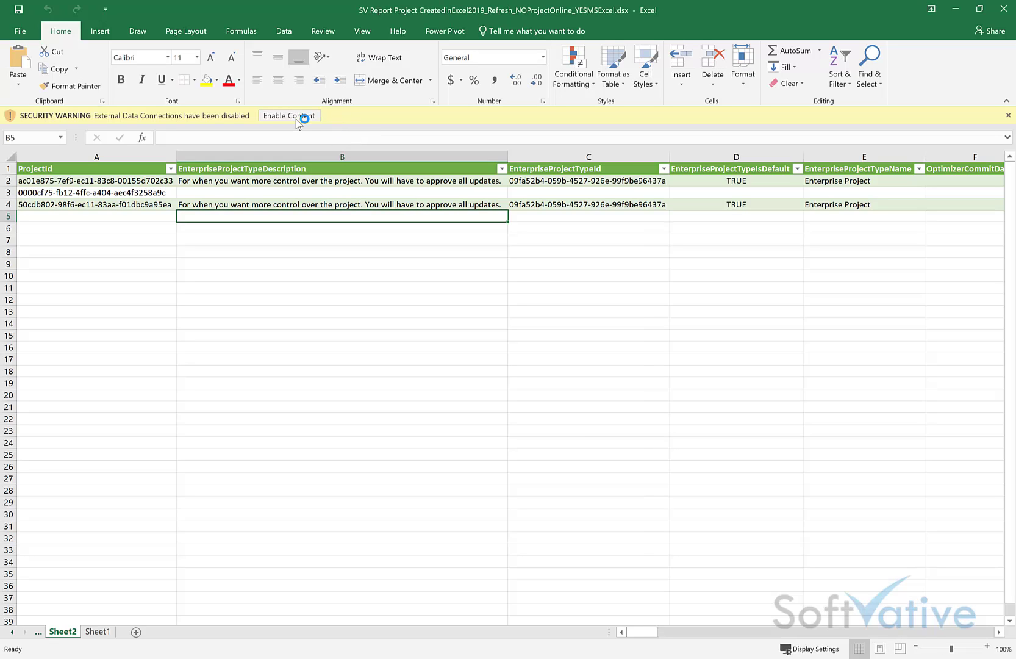
{"action": "left_click", "coordinate": [288, 116]}
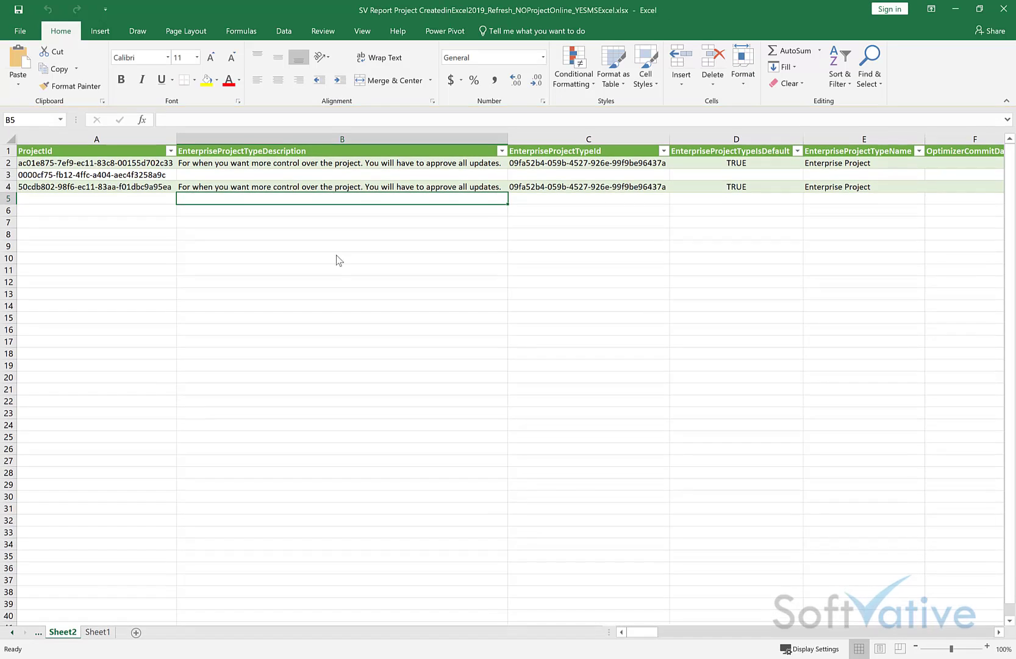
{"action": "left_click", "coordinate": [287, 34]}
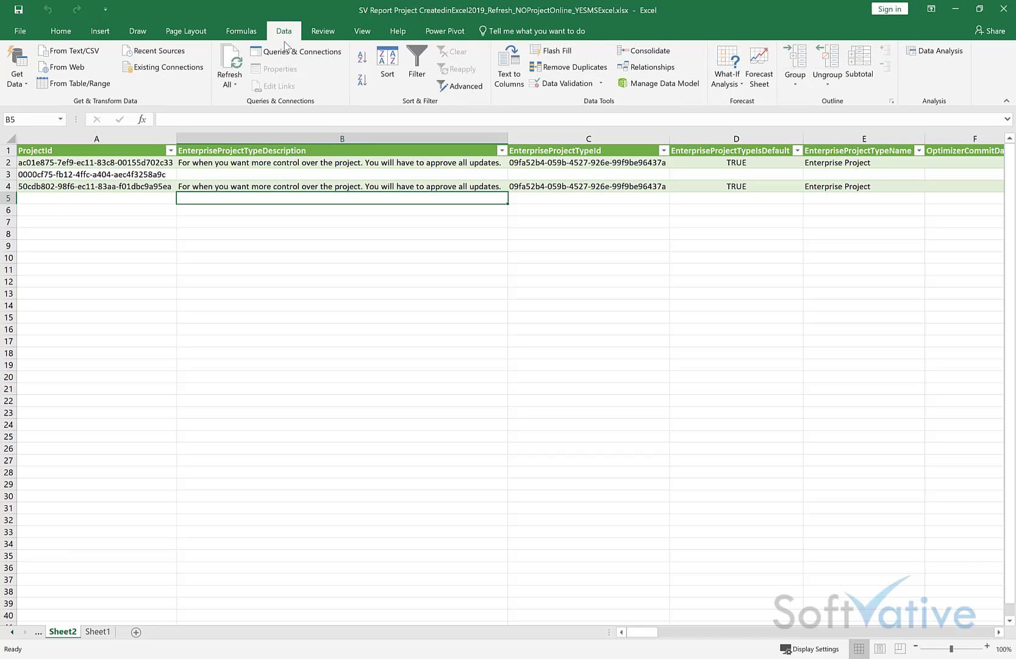
{"action": "left_click", "coordinate": [287, 52]}
Step: Refresh all queries and confirm Projects loads 3 rows and Resources 5 rows
{"action": "left_click", "coordinate": [229, 87]}
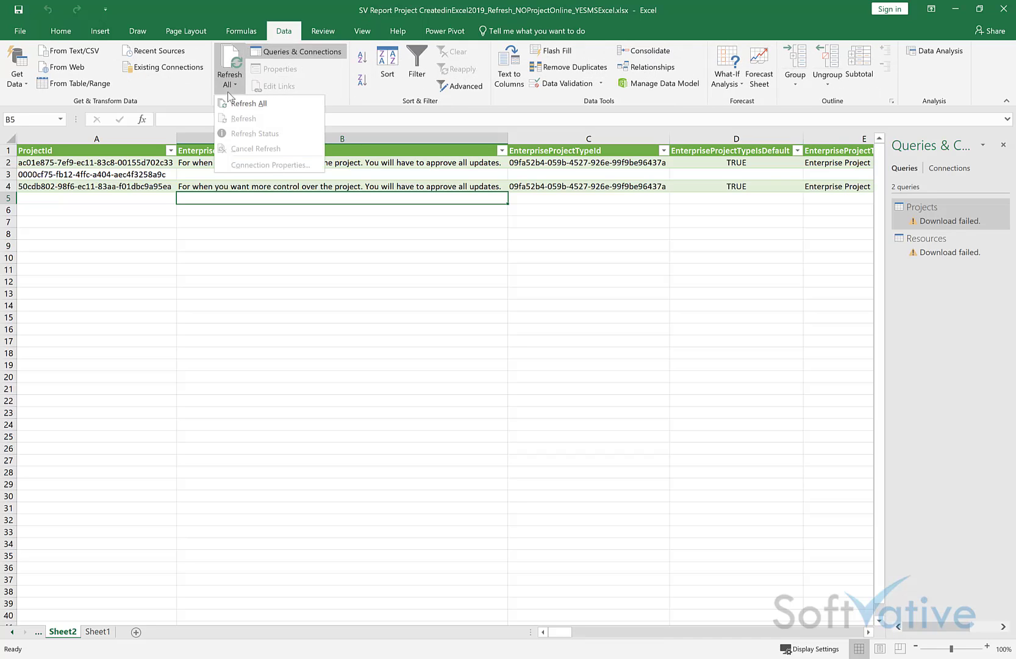
{"action": "left_click", "coordinate": [248, 109]}
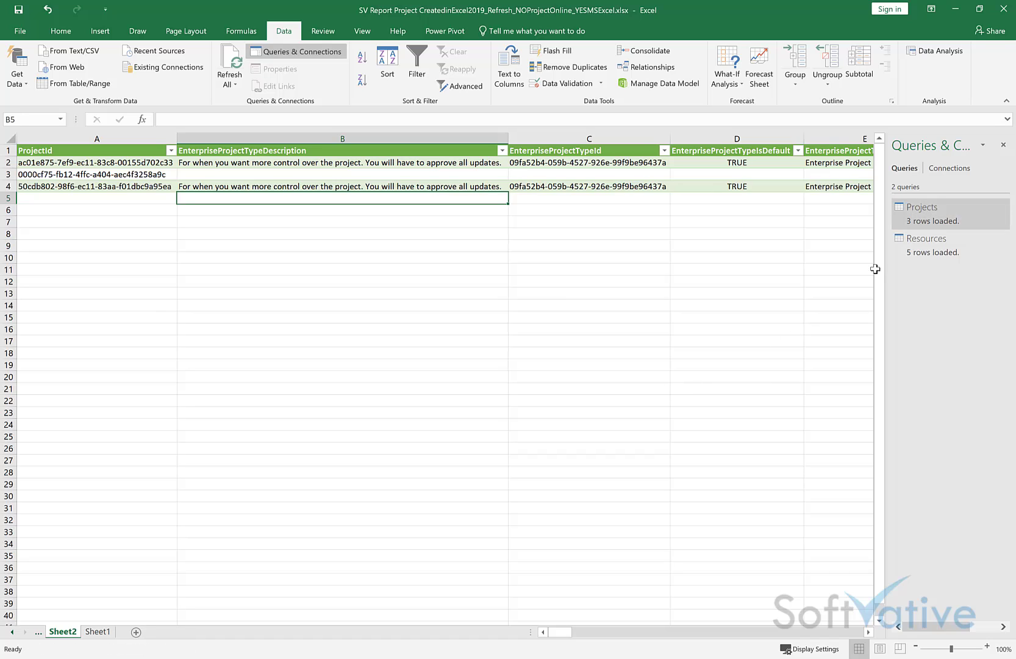
{"action": "left_click", "coordinate": [950, 173]}
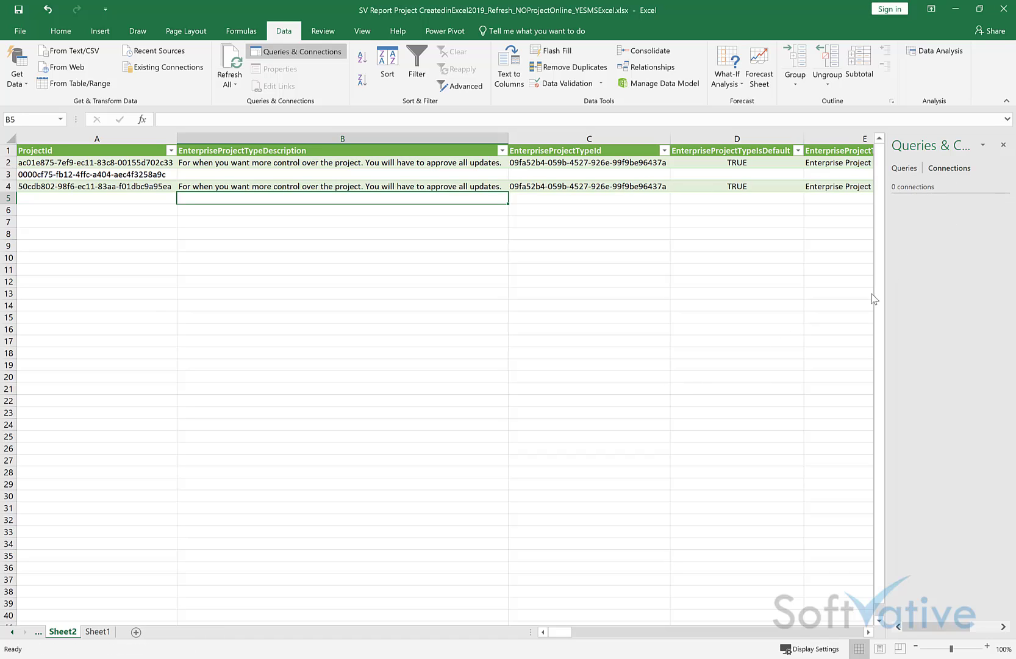
{"action": "left_click", "coordinate": [903, 169]}
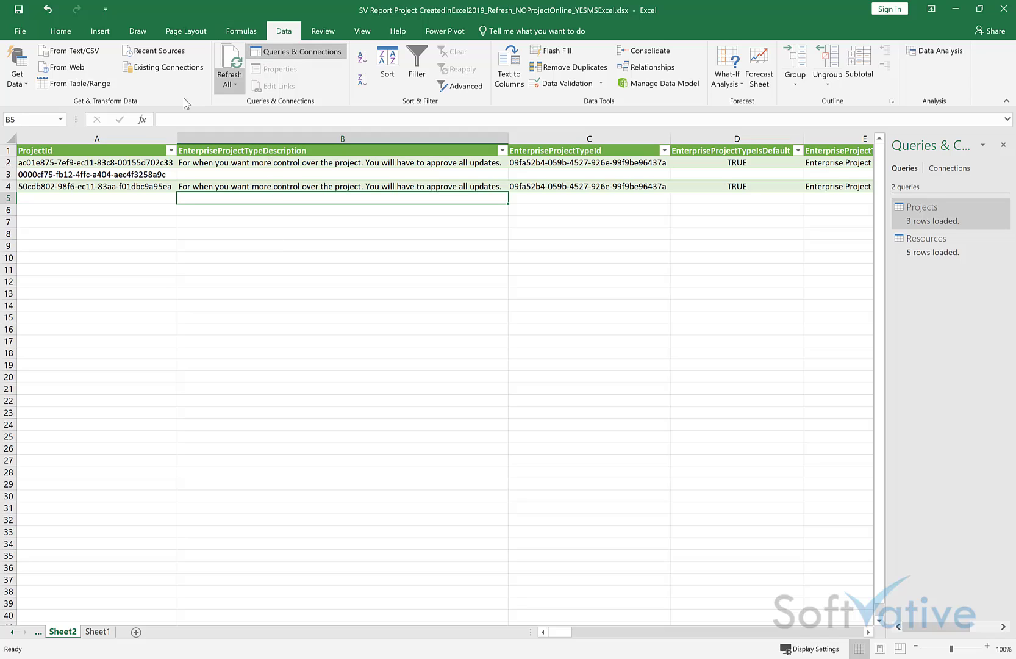
{"action": "left_click", "coordinate": [19, 74]}
{"action": "mouse_move", "coordinate": [86, 209]}
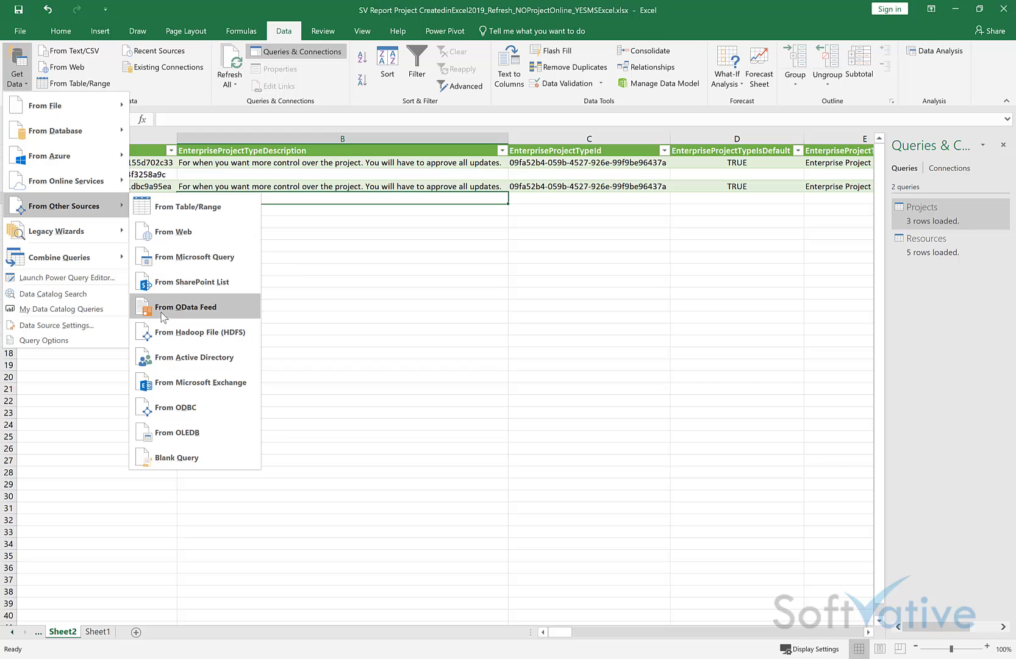
{"action": "left_click", "coordinate": [194, 311]}
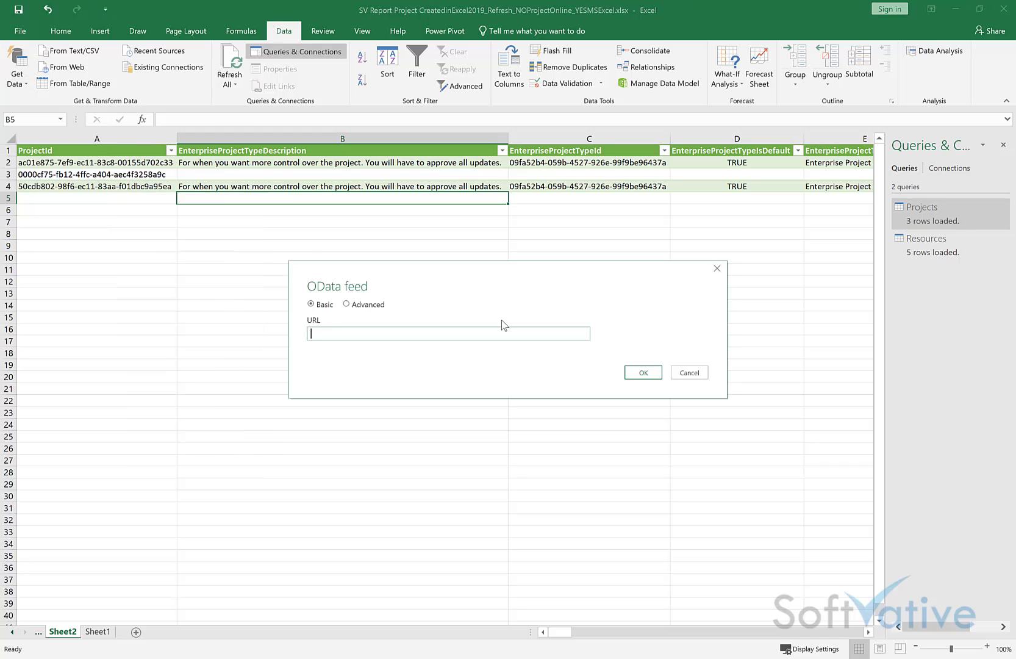
{"action": "type", "text": "http://services.odata.org/Northwind/Northwind.svc/"}
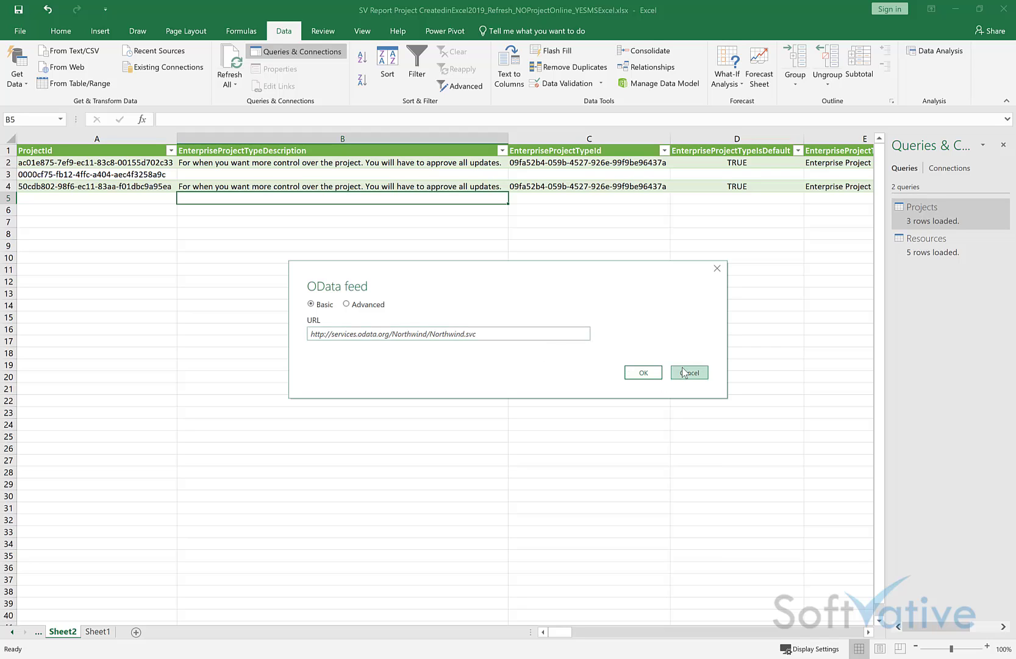
{"action": "left_click", "coordinate": [682, 372]}
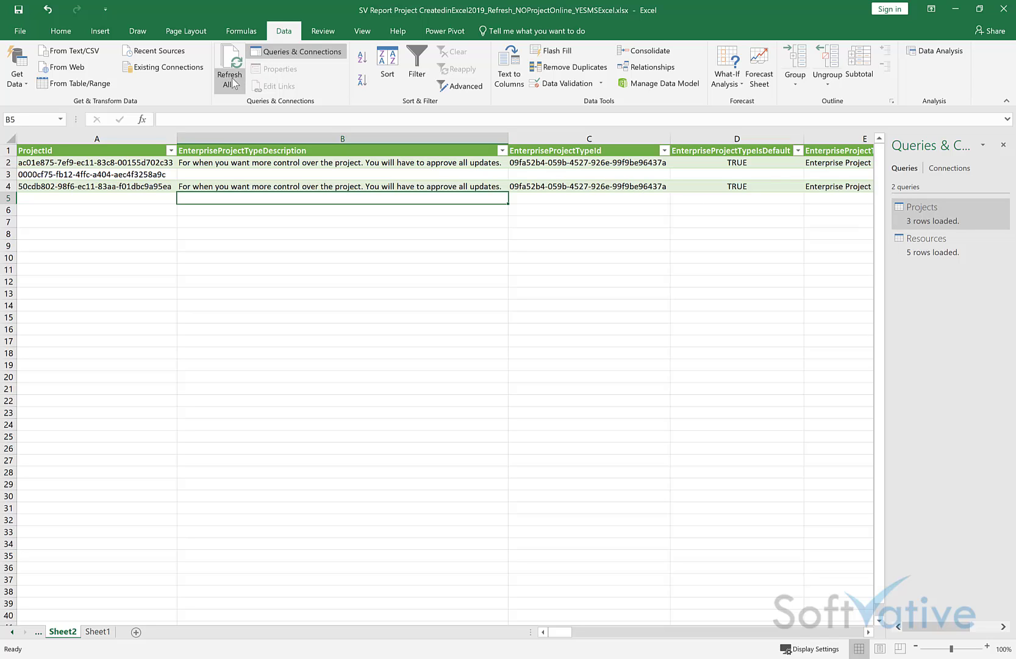
Step: Check the Projects query's definition and authentication settings, then open it in Power Query Editor
{"action": "right_click", "coordinate": [921, 217]}
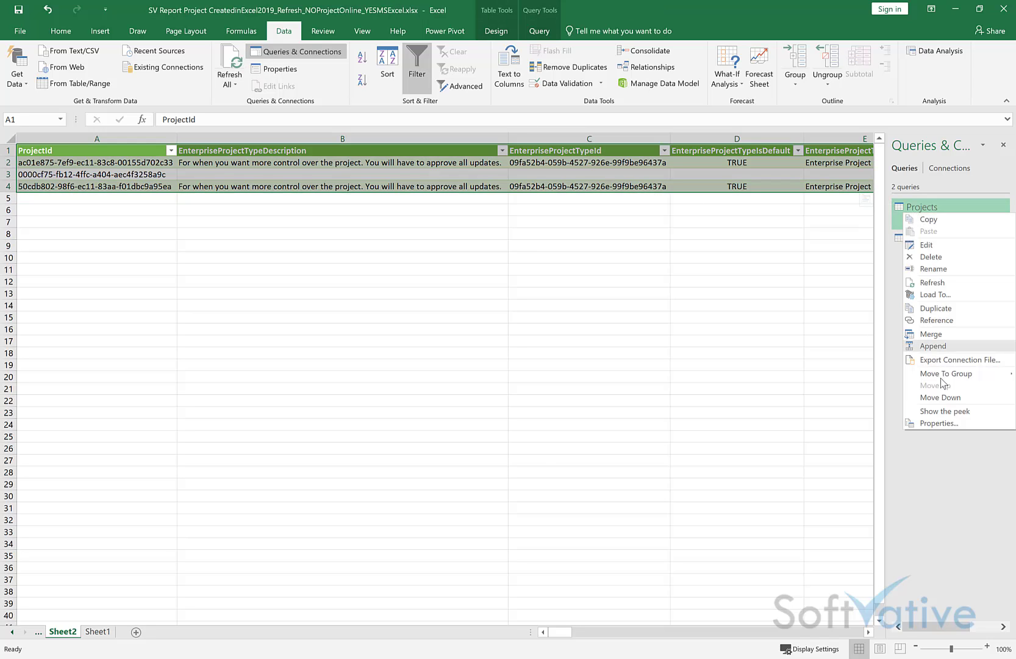
{"action": "left_click", "coordinate": [927, 423]}
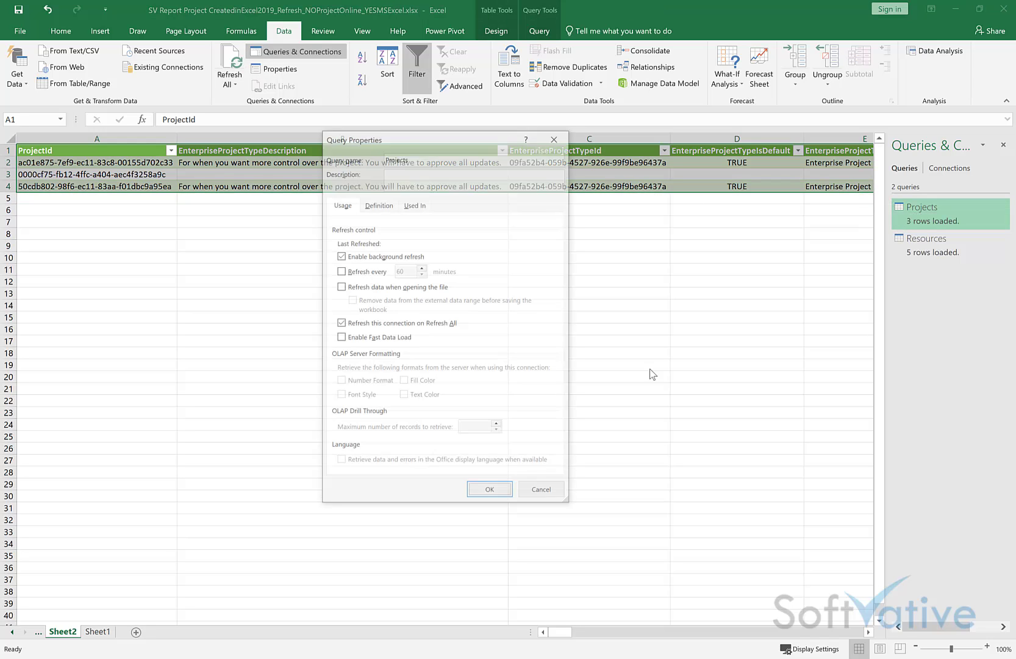
{"action": "left_click", "coordinate": [380, 204]}
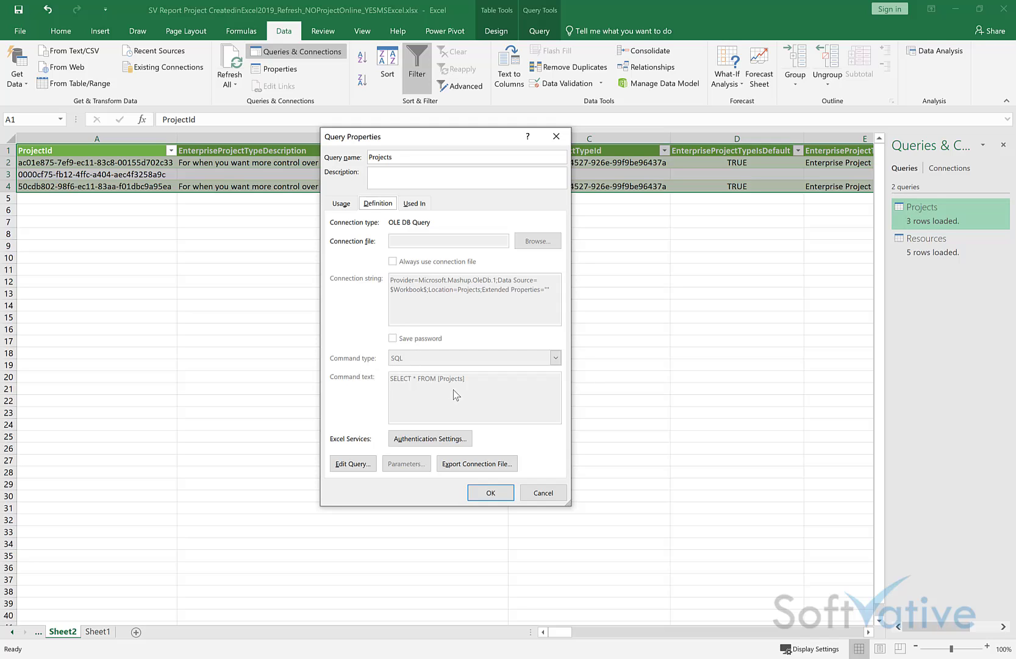
{"action": "left_click", "coordinate": [424, 442]}
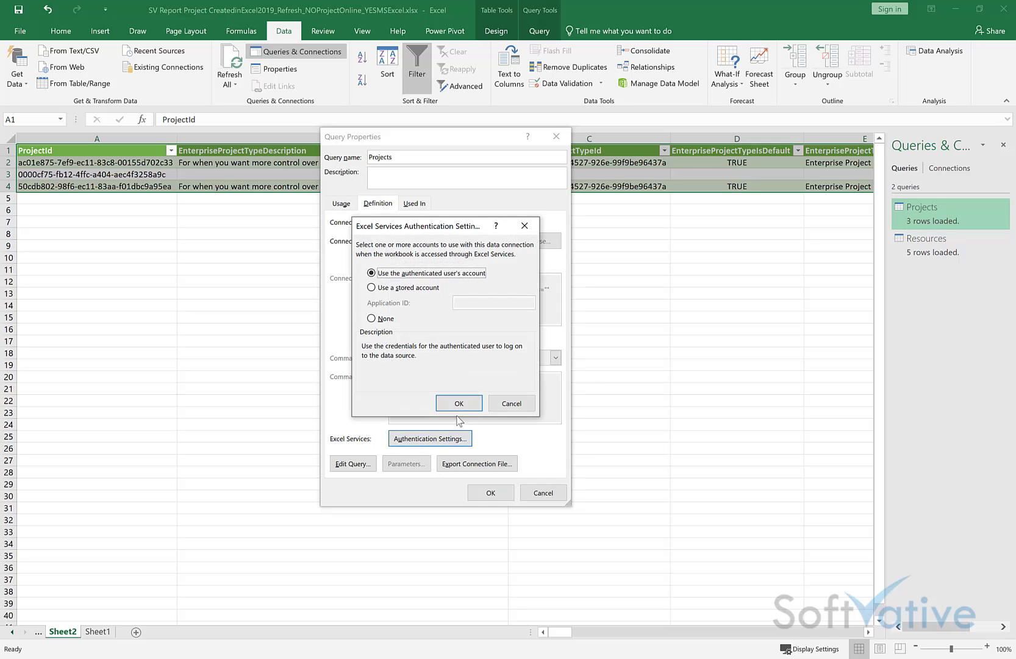
{"action": "left_click", "coordinate": [524, 402]}
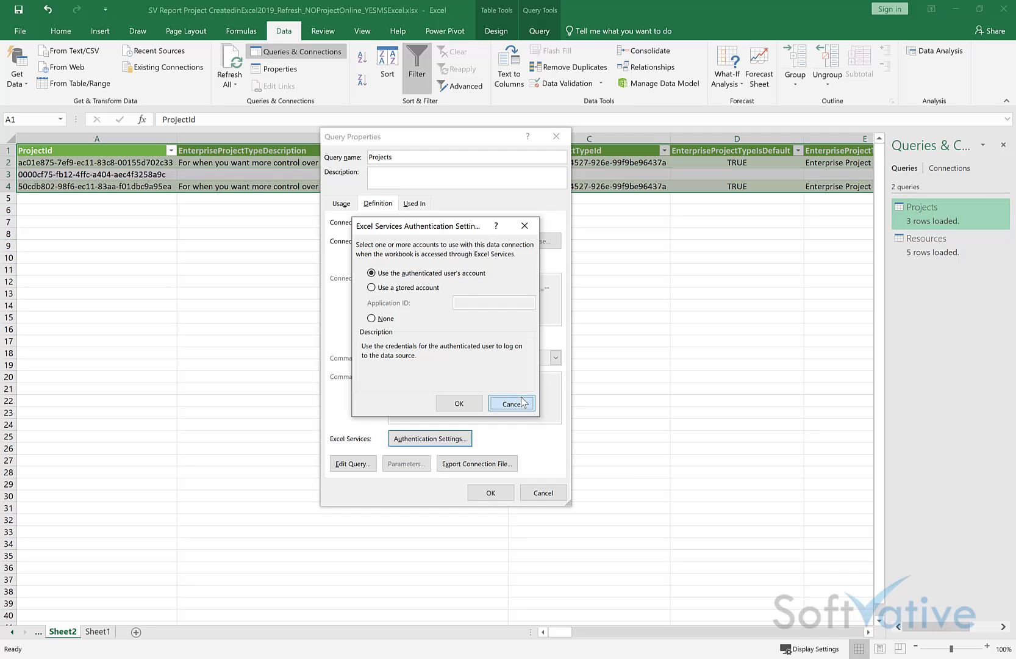
{"action": "left_click", "coordinate": [352, 464]}
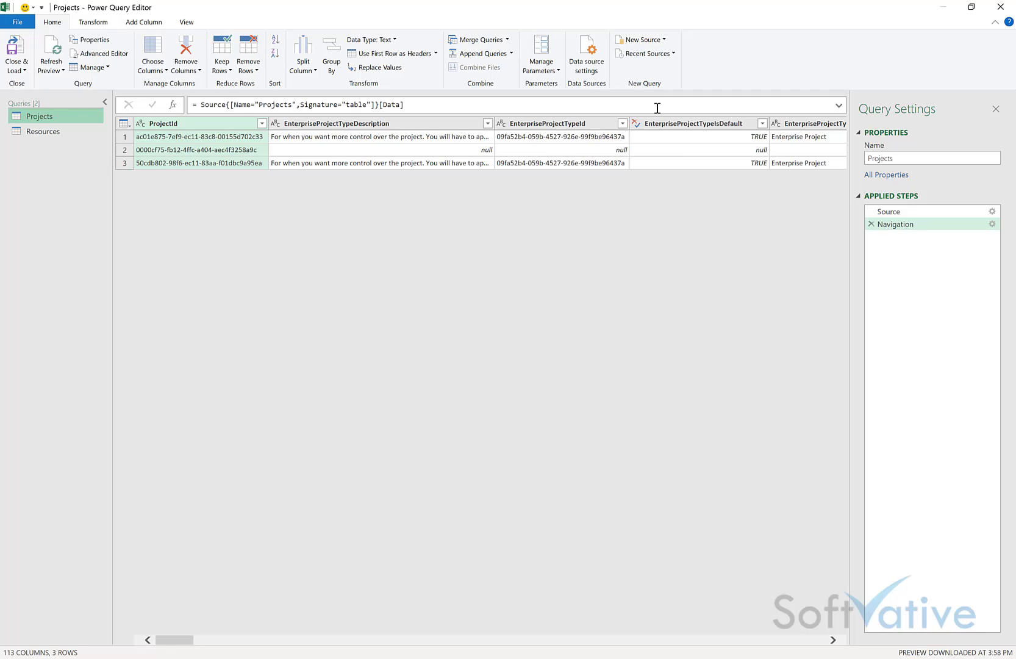
Step: Leave the Projects OData feed URL unchanged in Data source settings, then close and load the query
{"action": "left_click", "coordinate": [586, 60]}
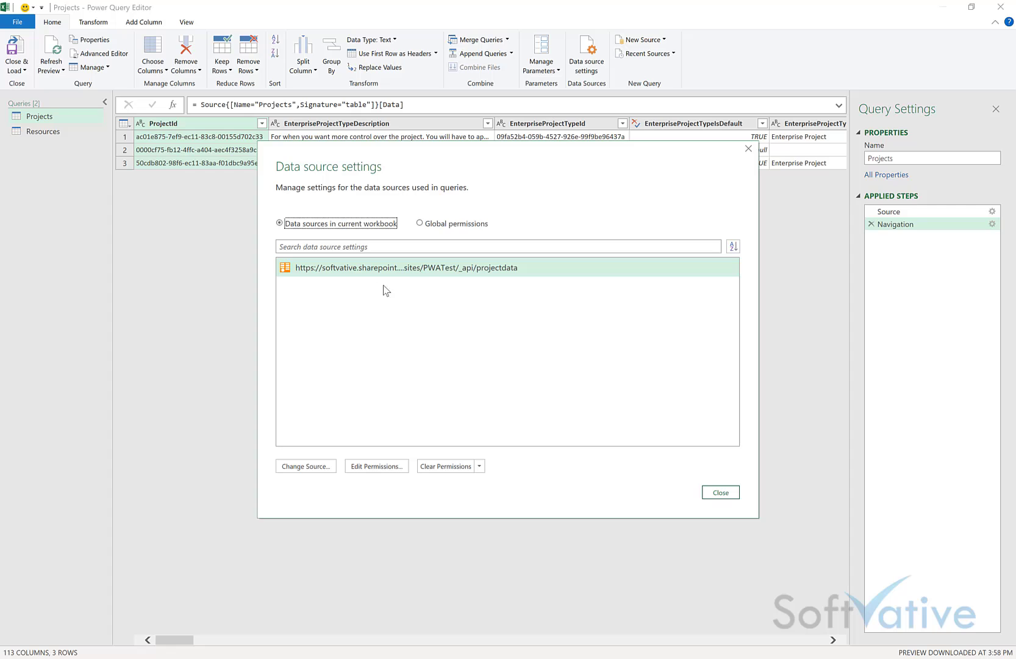
{"action": "left_click", "coordinate": [310, 468]}
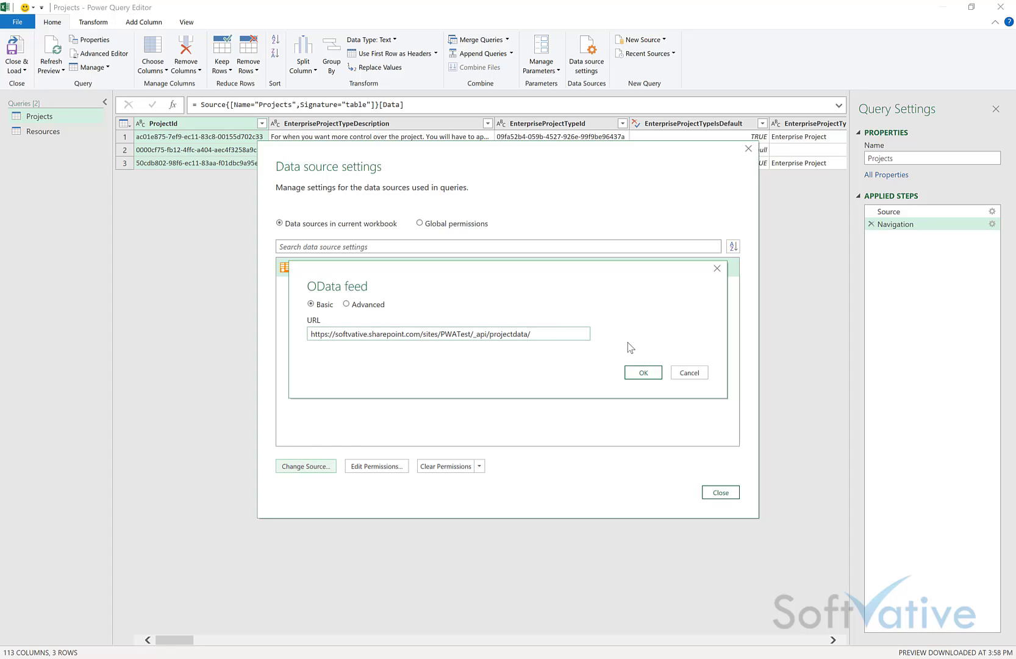
{"action": "left_click", "coordinate": [681, 374]}
{"action": "left_click", "coordinate": [717, 491]}
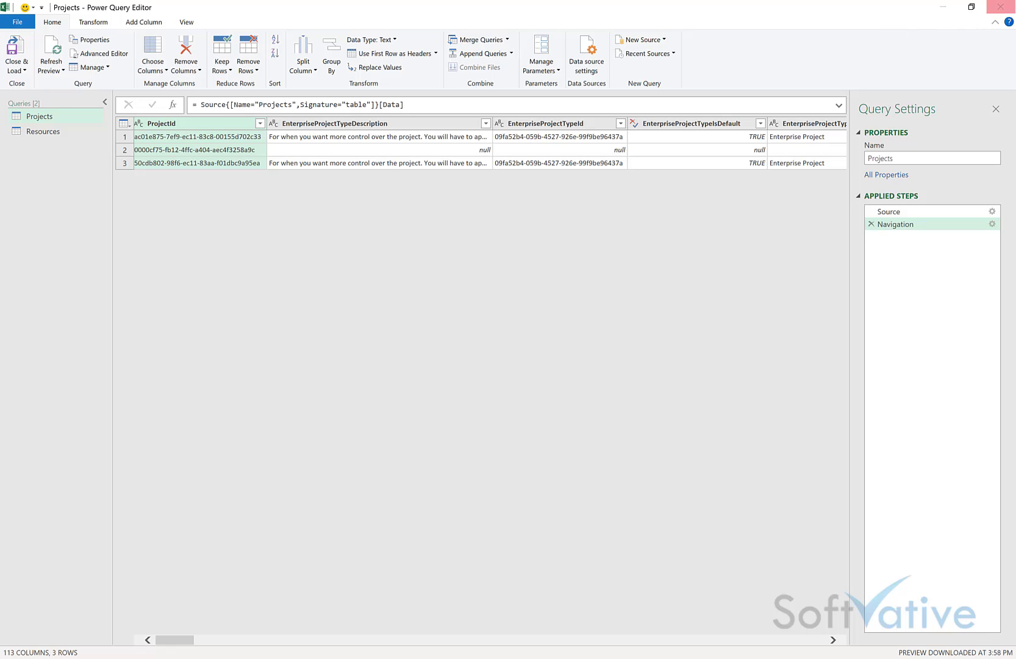
{"action": "left_click", "coordinate": [1002, 7]}
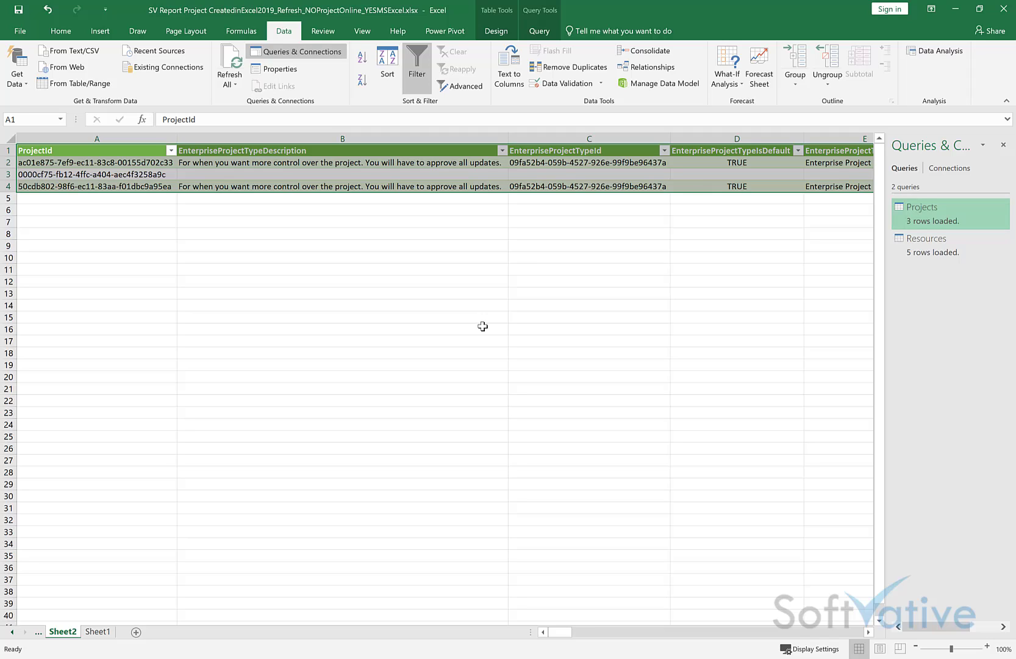
Step: Close the desktop report workbook without saving its changes
{"action": "left_click", "coordinate": [1004, 9]}
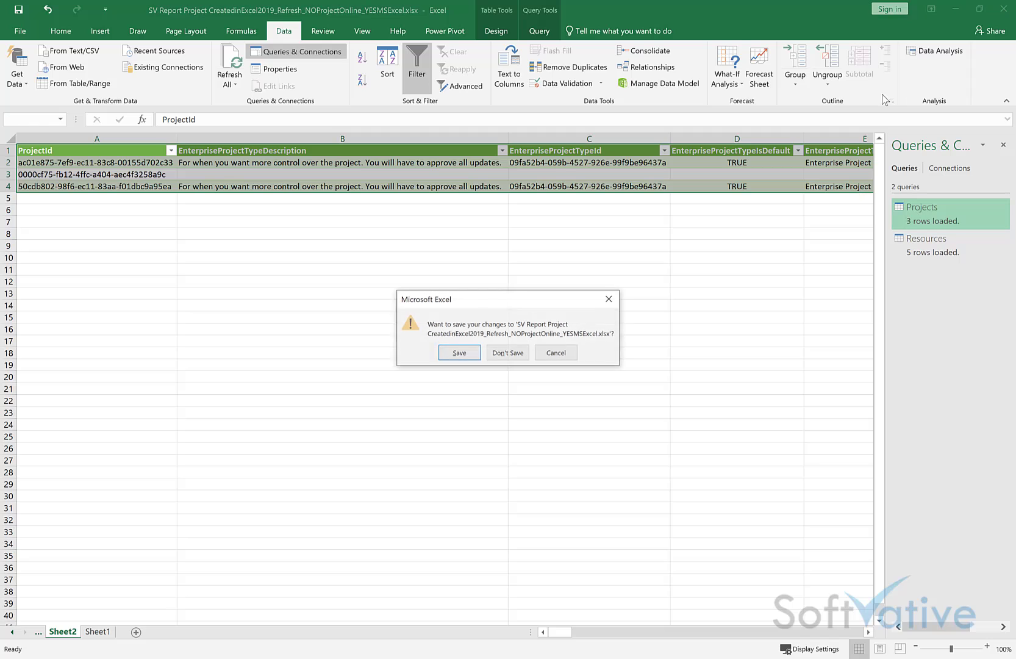
{"action": "left_click", "coordinate": [508, 353]}
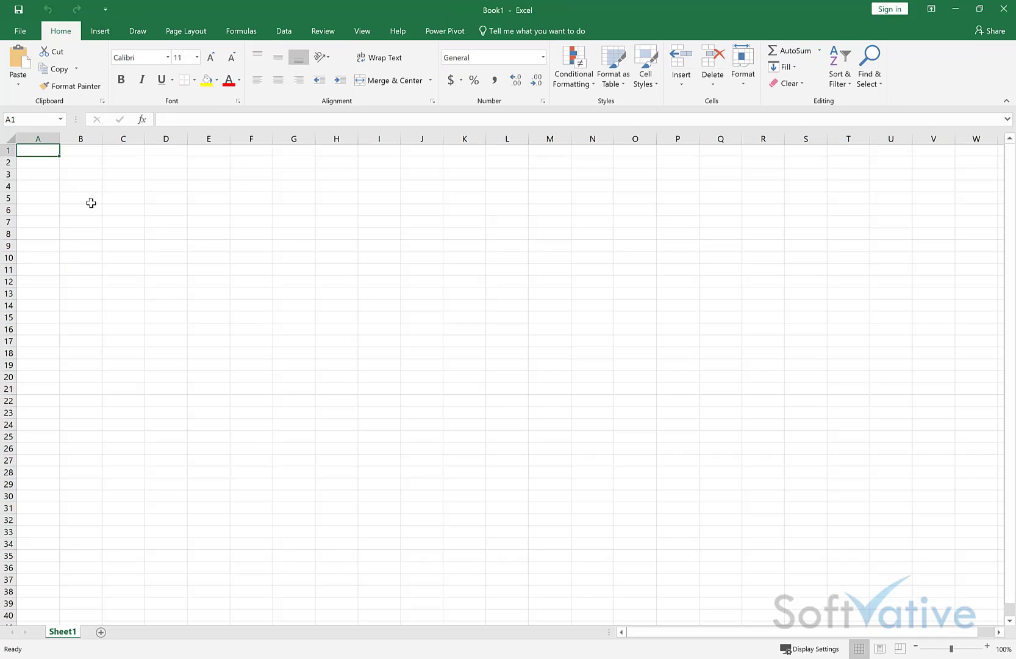
{"action": "left_click", "coordinate": [499, 199]}
Step: Open SV Report Projects_Refresh_NOProjectOnline_YESMSExcel.xlsx from the SharePoint SV library in the browser
{"action": "left_click", "coordinate": [955, 9]}
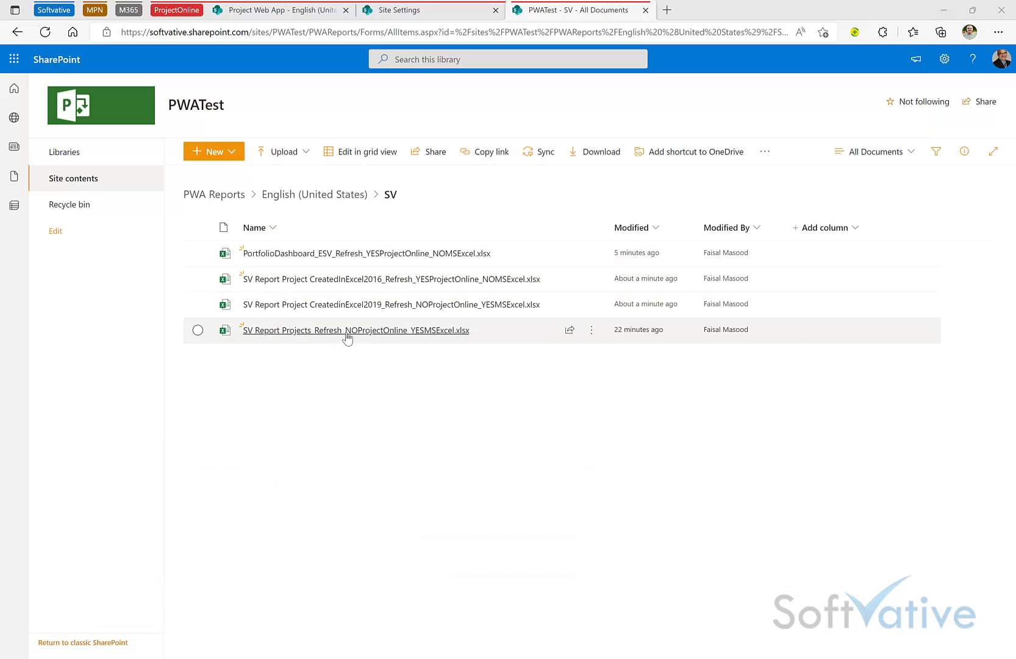
{"action": "mouse_move", "coordinate": [347, 336]}
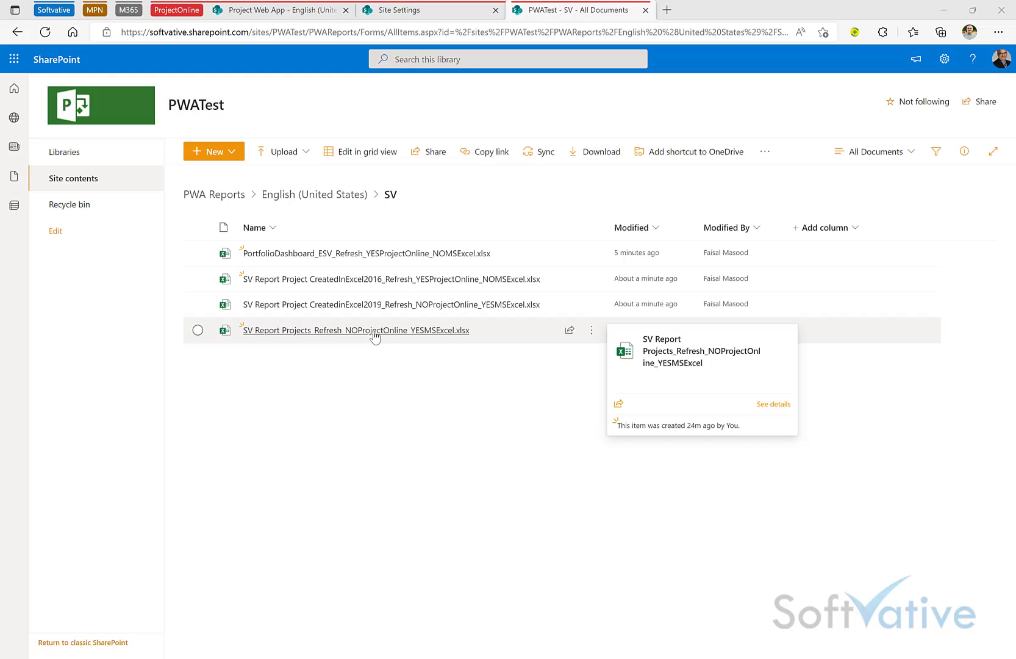
{"action": "left_click", "coordinate": [376, 334]}
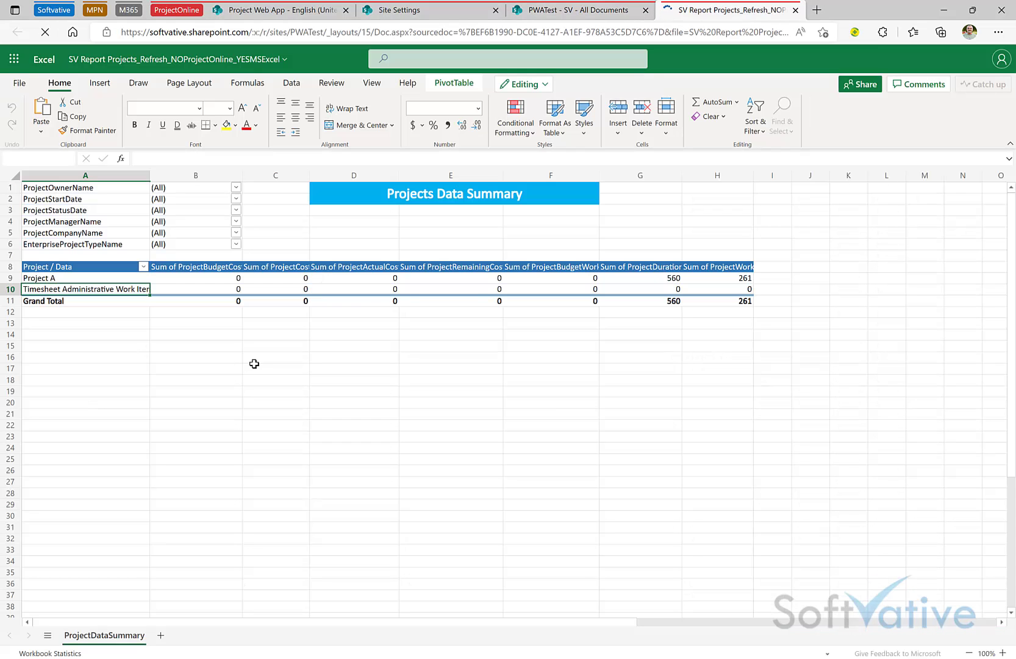
Step: Run Refresh All Connections in Excel for the web and dismiss the Data Refresh Failed error
{"action": "left_click", "coordinate": [291, 82]}
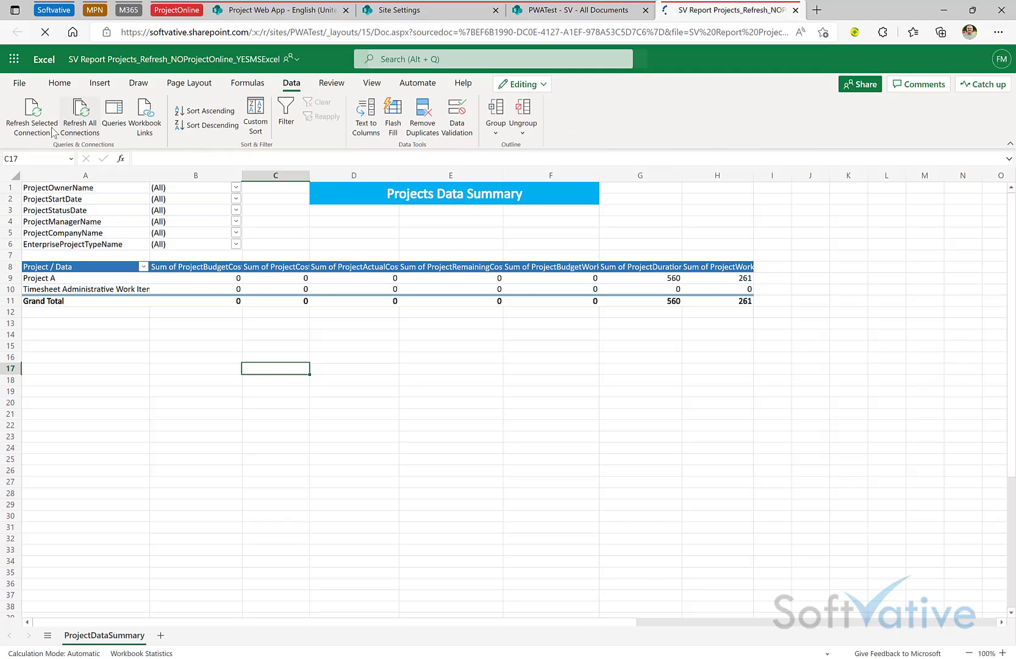
{"action": "left_click", "coordinate": [85, 127]}
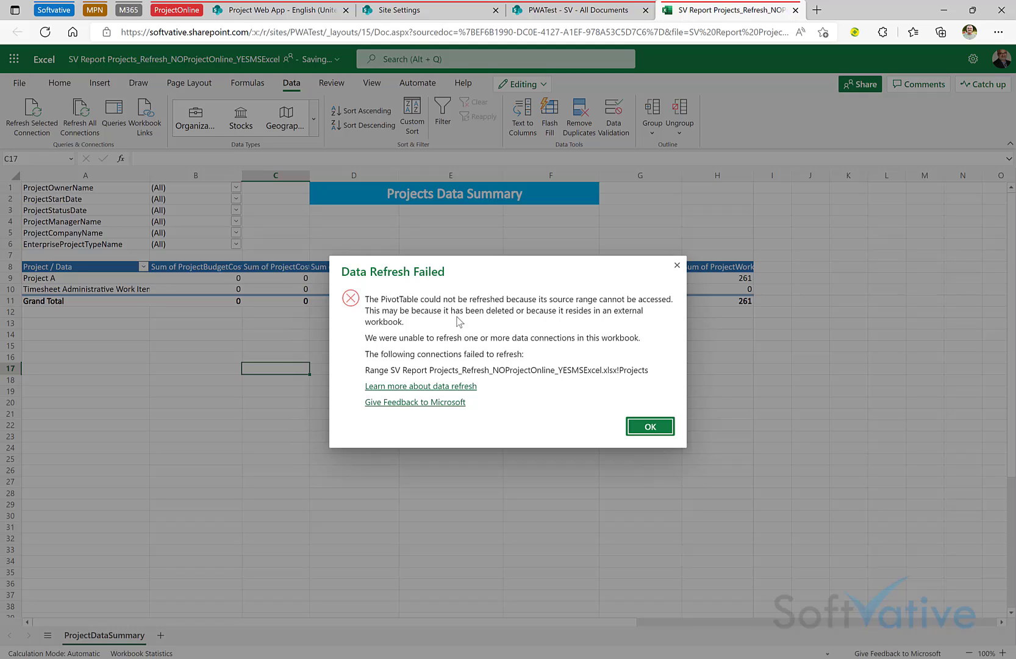
{"action": "left_click", "coordinate": [652, 427]}
{"action": "left_click", "coordinate": [488, 392]}
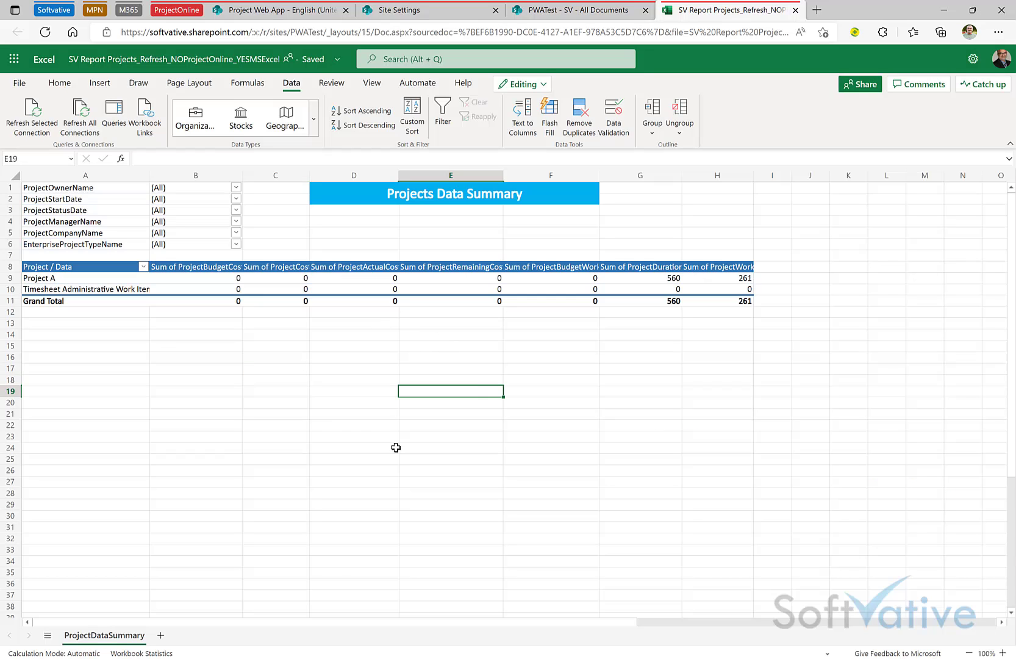
Step: Close the browser tab, switch to desktop Excel, and enable editing and external content
{"action": "key", "text": "ctrl+w"}
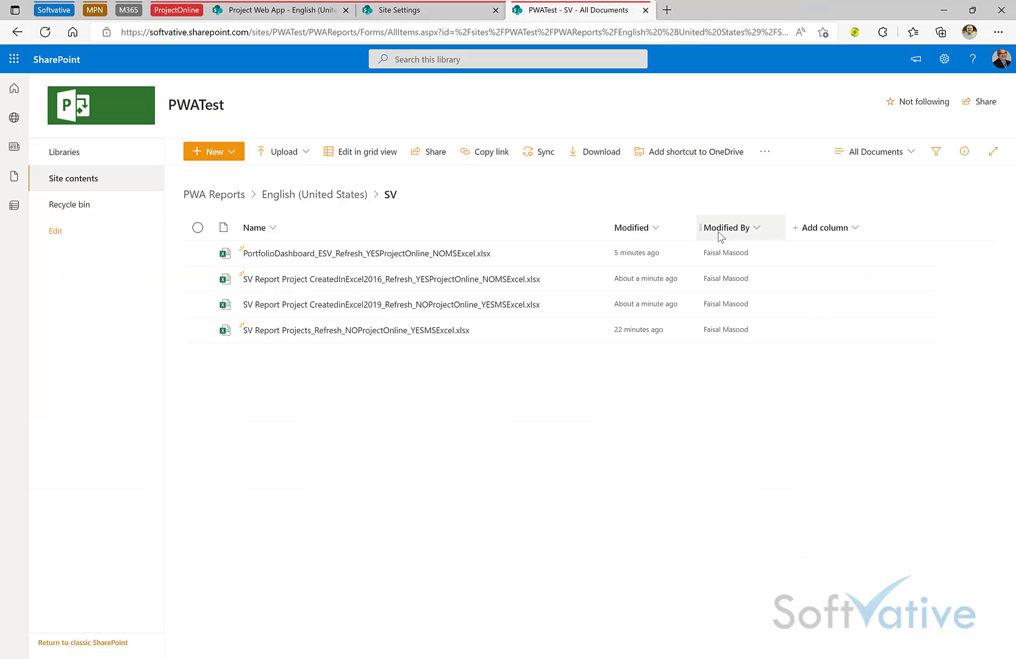
{"action": "key", "text": "alt+Tab"}
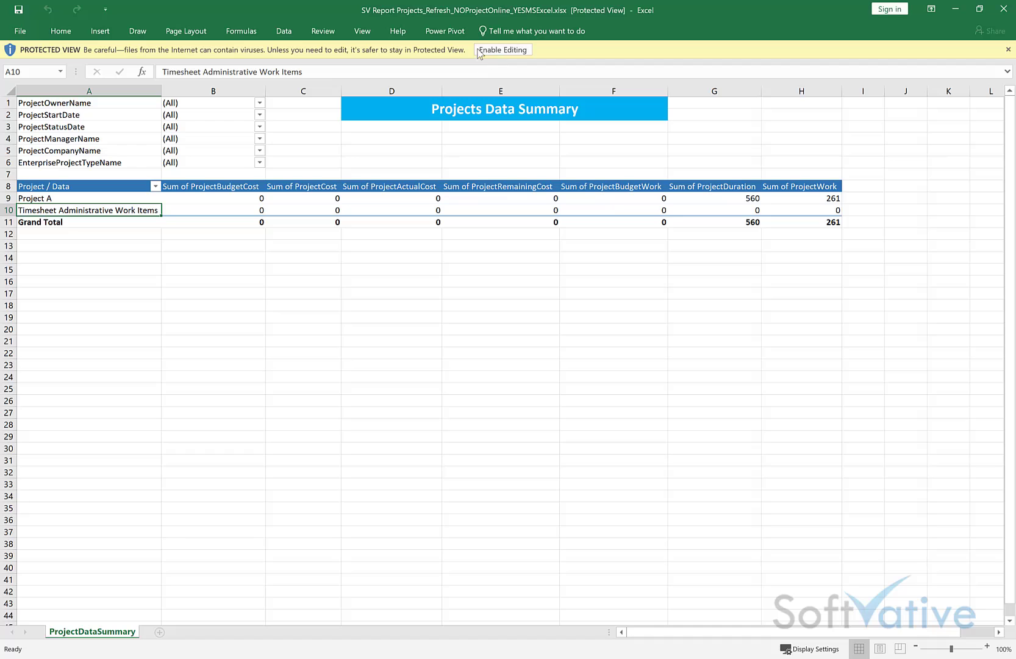
{"action": "left_click", "coordinate": [497, 50]}
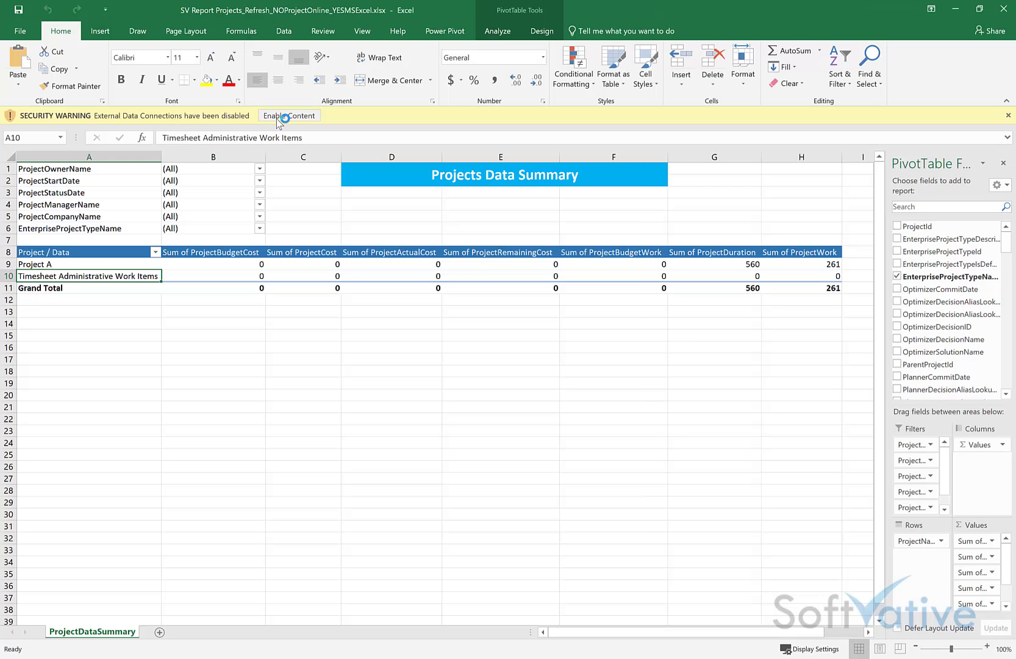
{"action": "left_click", "coordinate": [282, 116]}
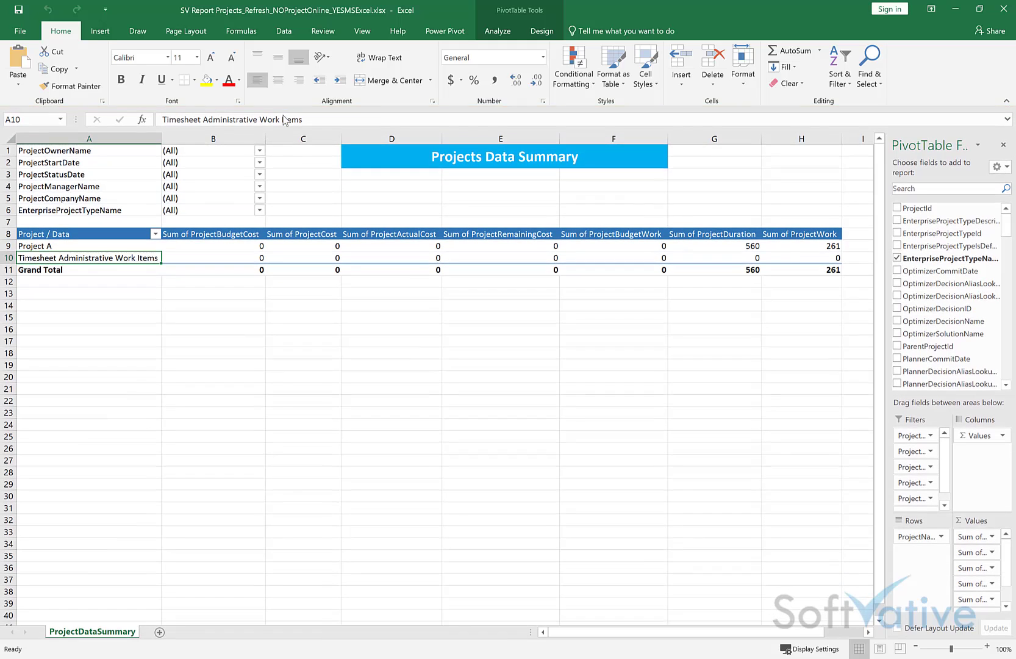
{"action": "left_click", "coordinate": [284, 30]}
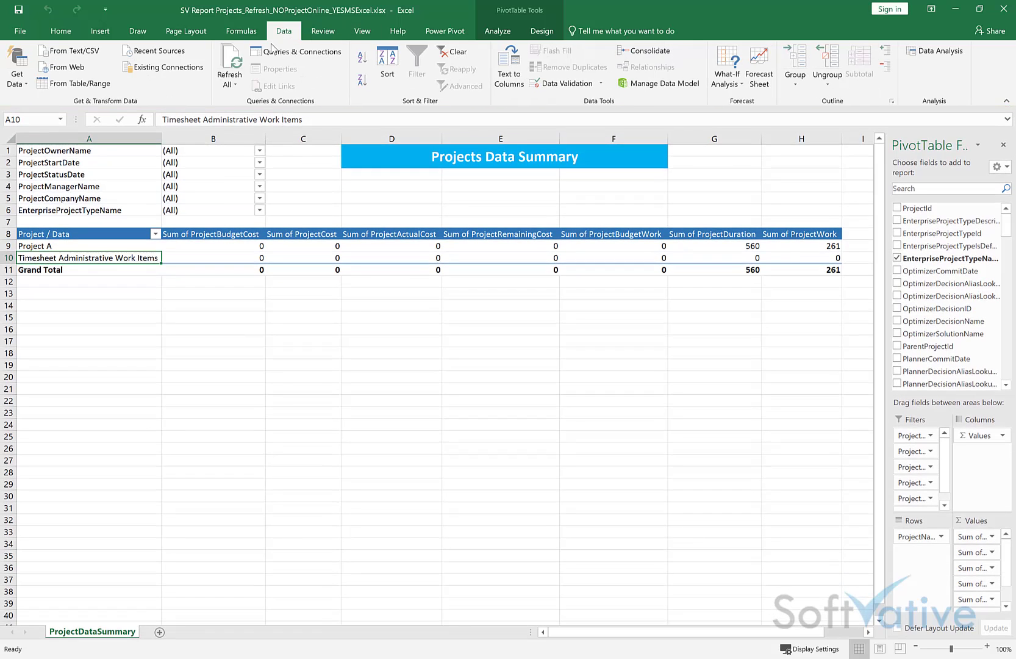
Step: Refresh All data, dismiss the 'Reference isn't valid' error, and select pivot cell D10
{"action": "left_click", "coordinate": [234, 84]}
{"action": "left_click", "coordinate": [251, 105]}
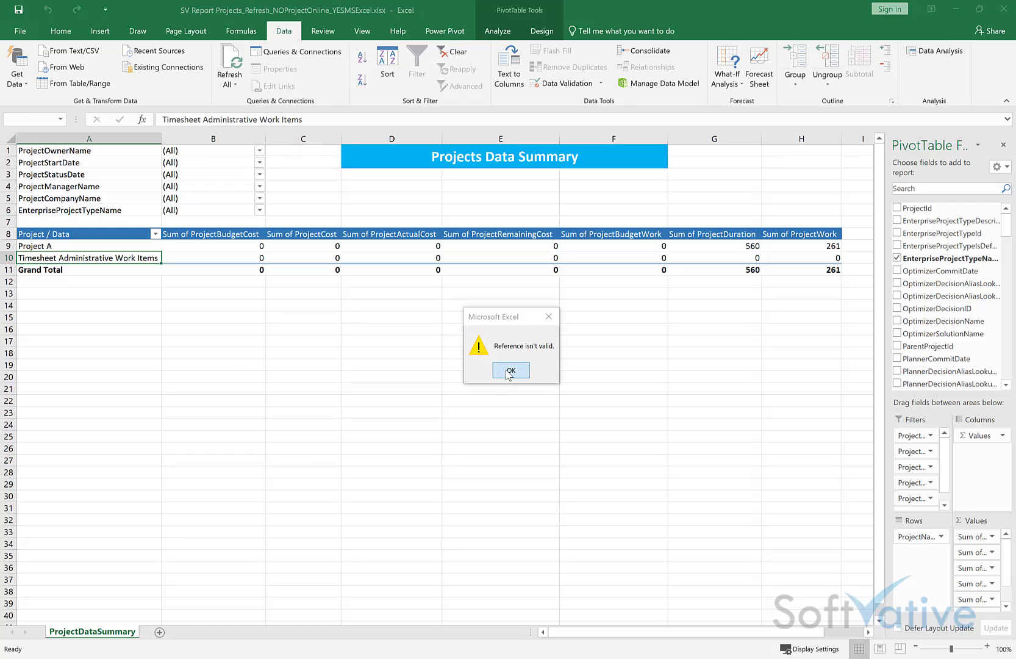
{"action": "left_click", "coordinate": [509, 371]}
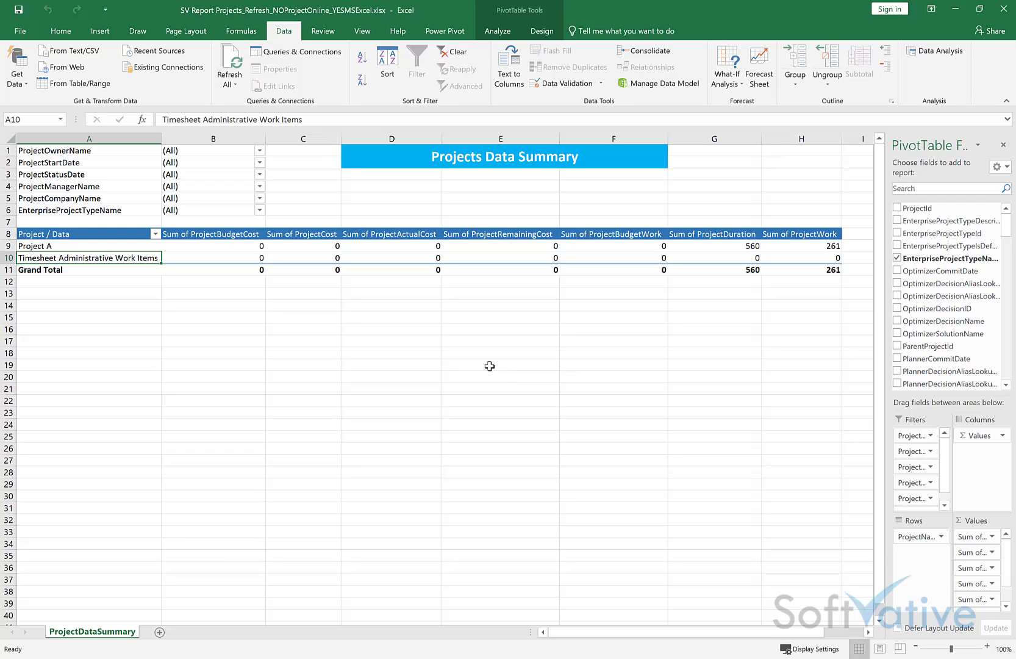
{"action": "left_click", "coordinate": [451, 353]}
{"action": "left_click", "coordinate": [411, 277]}
{"action": "left_click", "coordinate": [370, 257]}
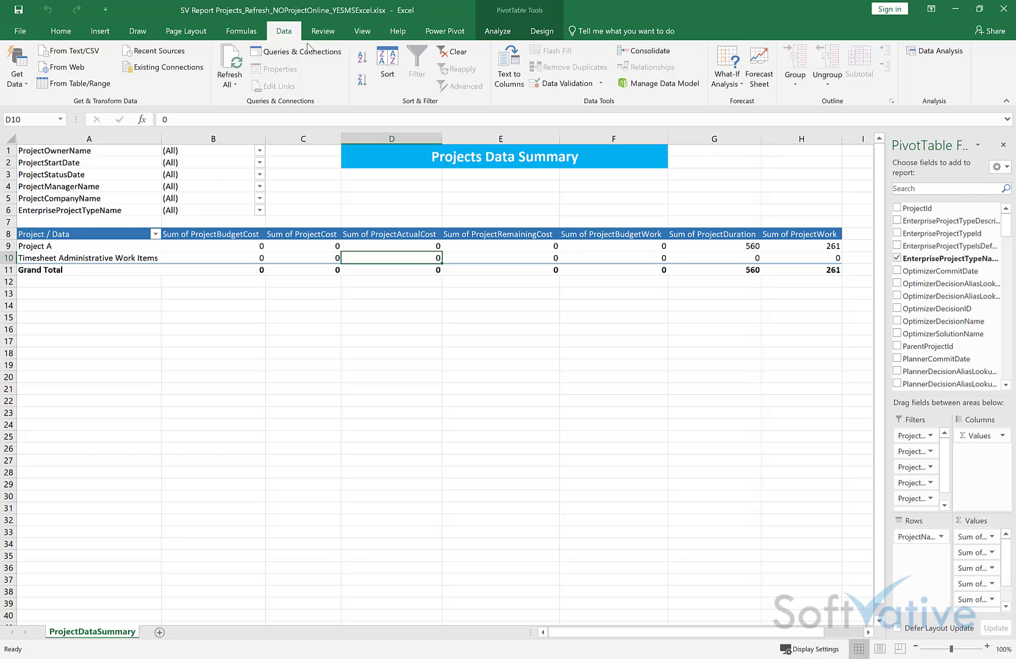
Step: Review the Projects query's connection Definition in its properties, then close the workbook
{"action": "left_click", "coordinate": [307, 52]}
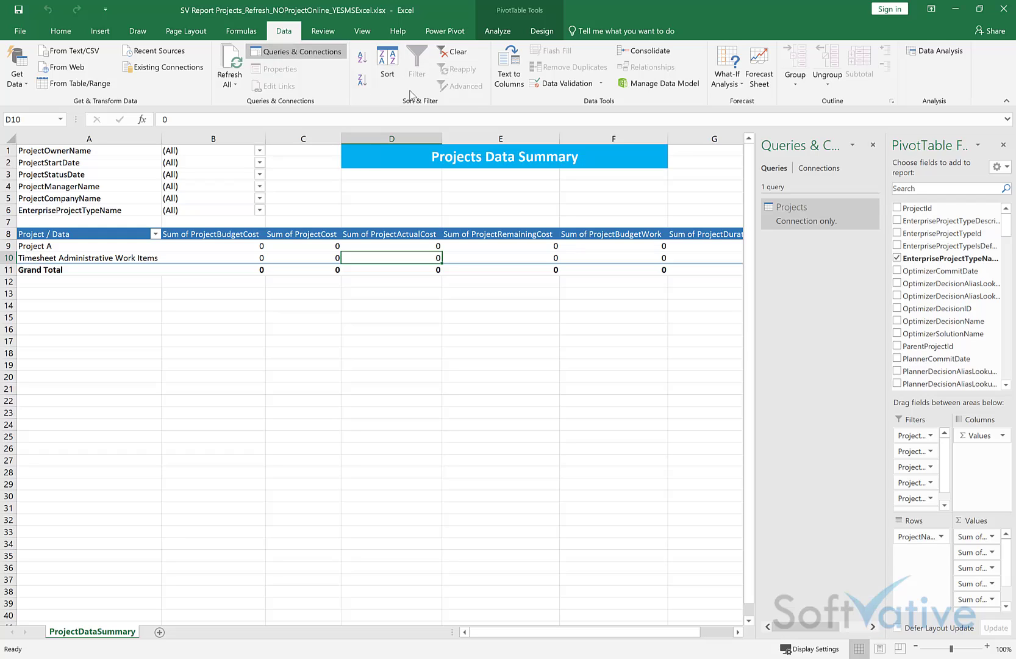
{"action": "mouse_move", "coordinate": [811, 219]}
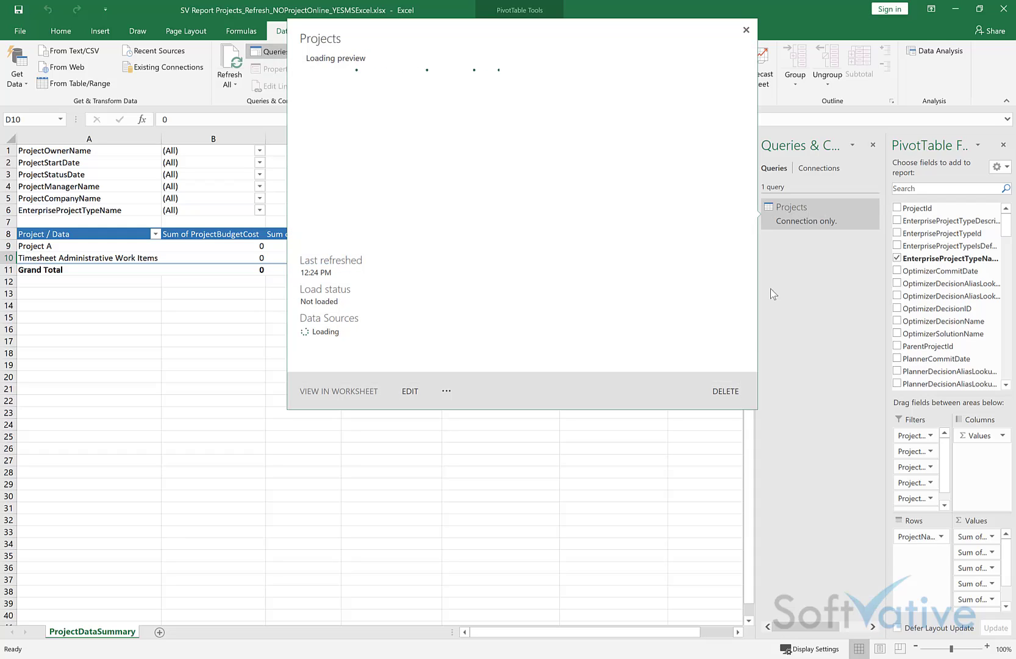
{"action": "right_click", "coordinate": [819, 226]}
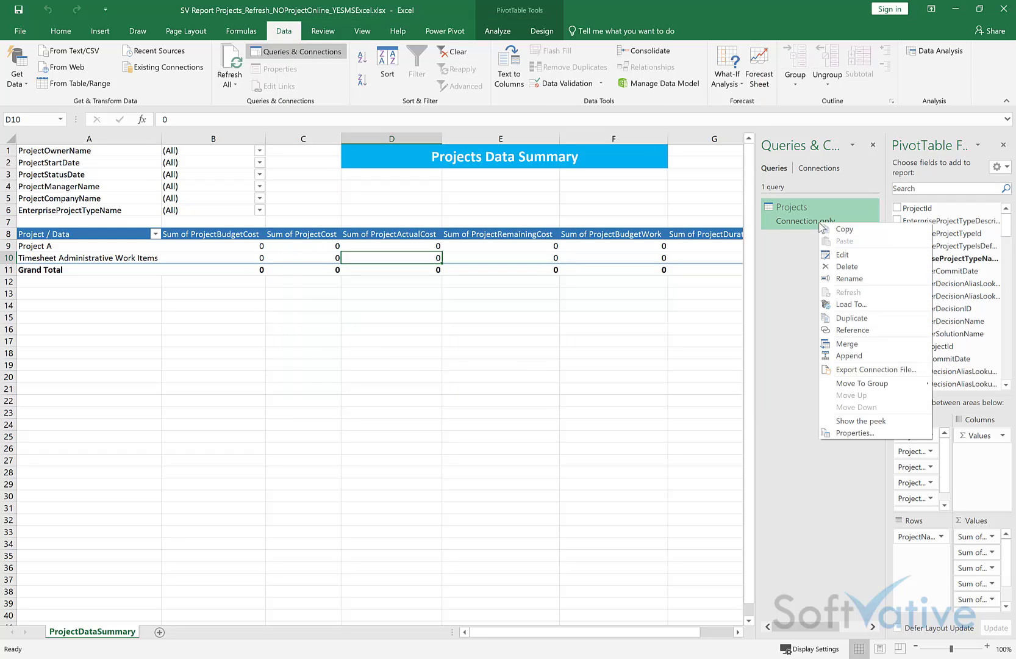
{"action": "left_click", "coordinate": [820, 169]}
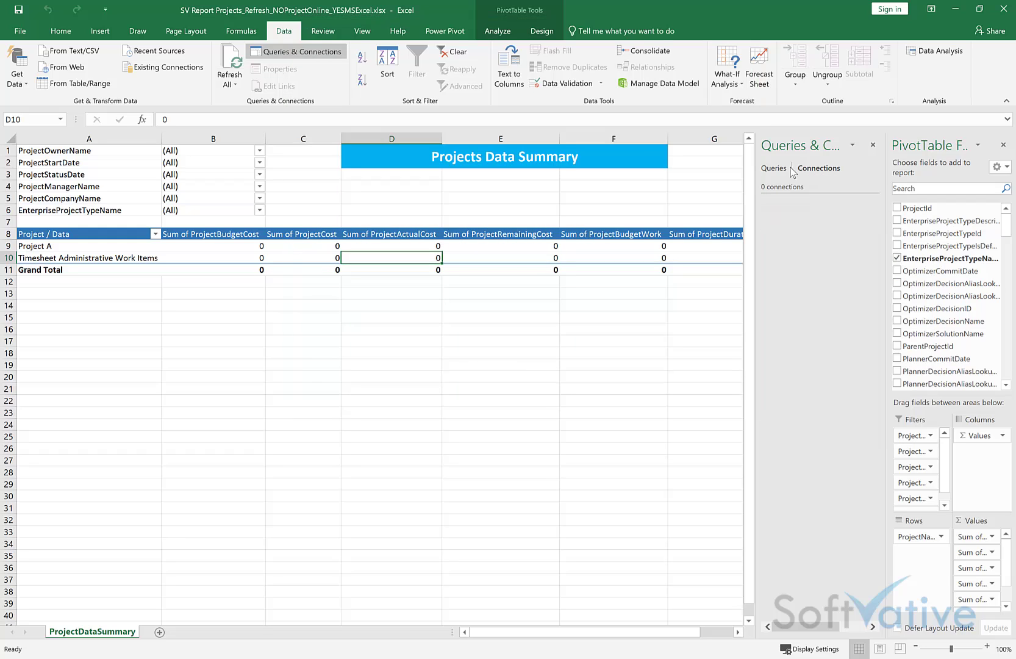
{"action": "right_click", "coordinate": [796, 214]}
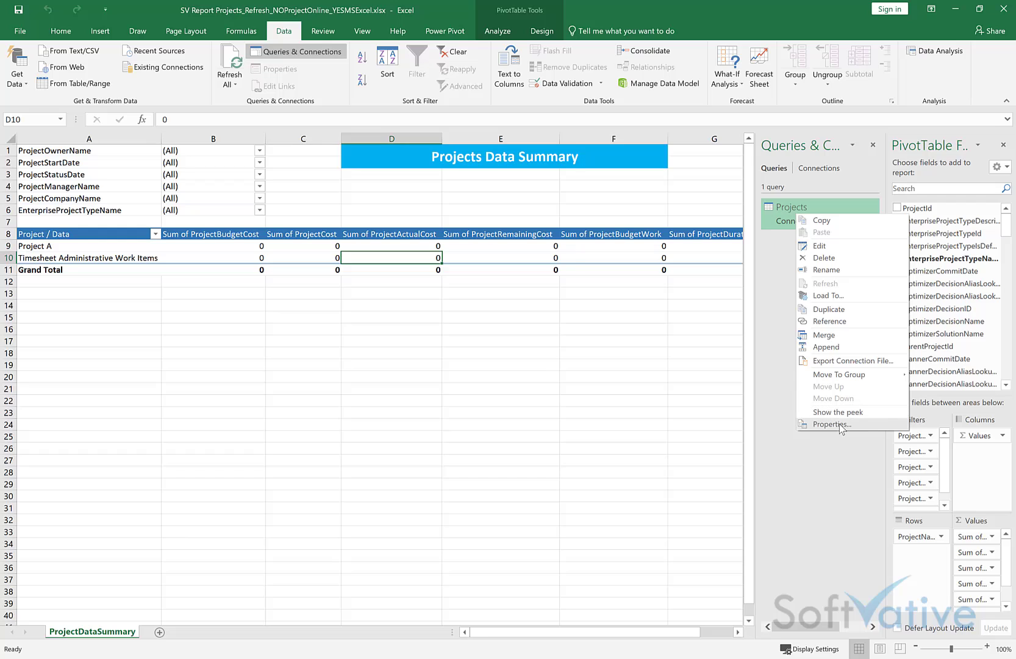
{"action": "left_click", "coordinate": [846, 425]}
{"action": "left_click", "coordinate": [377, 207]}
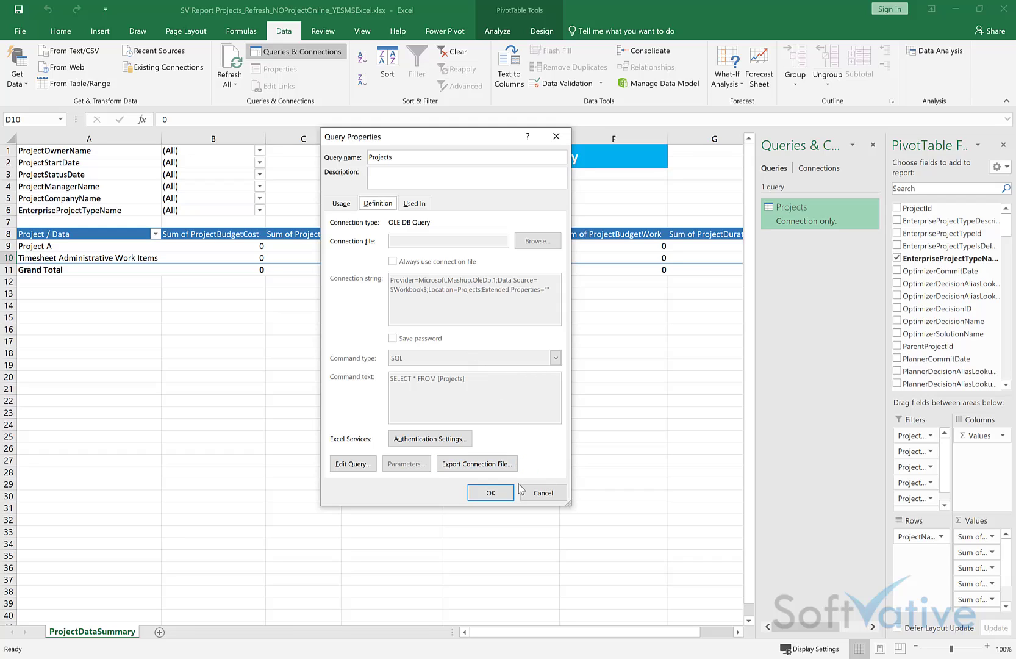
{"action": "left_click", "coordinate": [542, 492]}
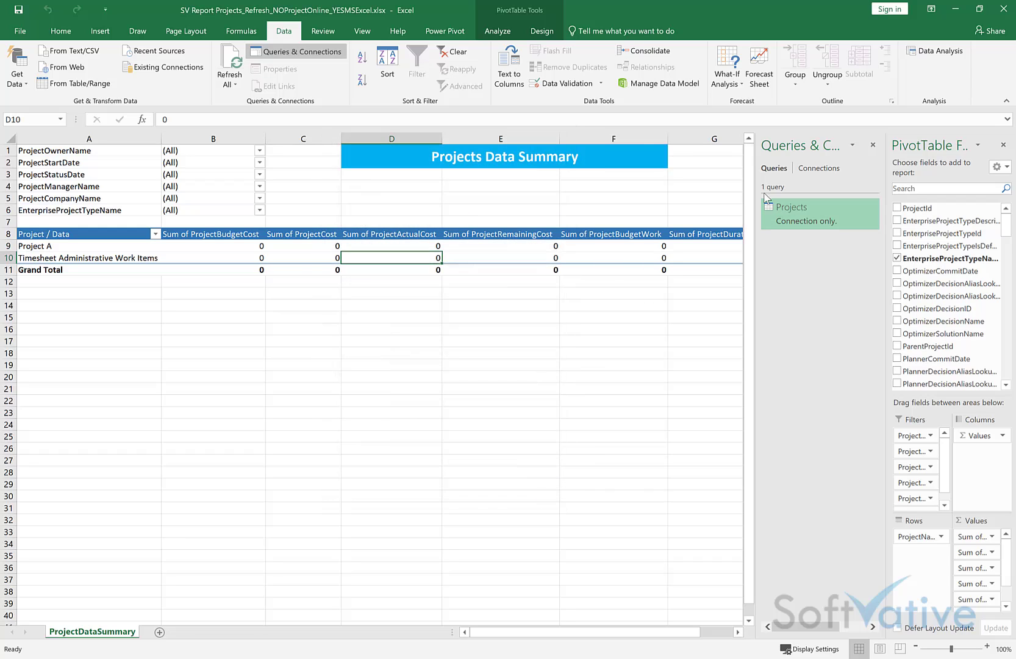
{"action": "left_click", "coordinate": [1003, 9]}
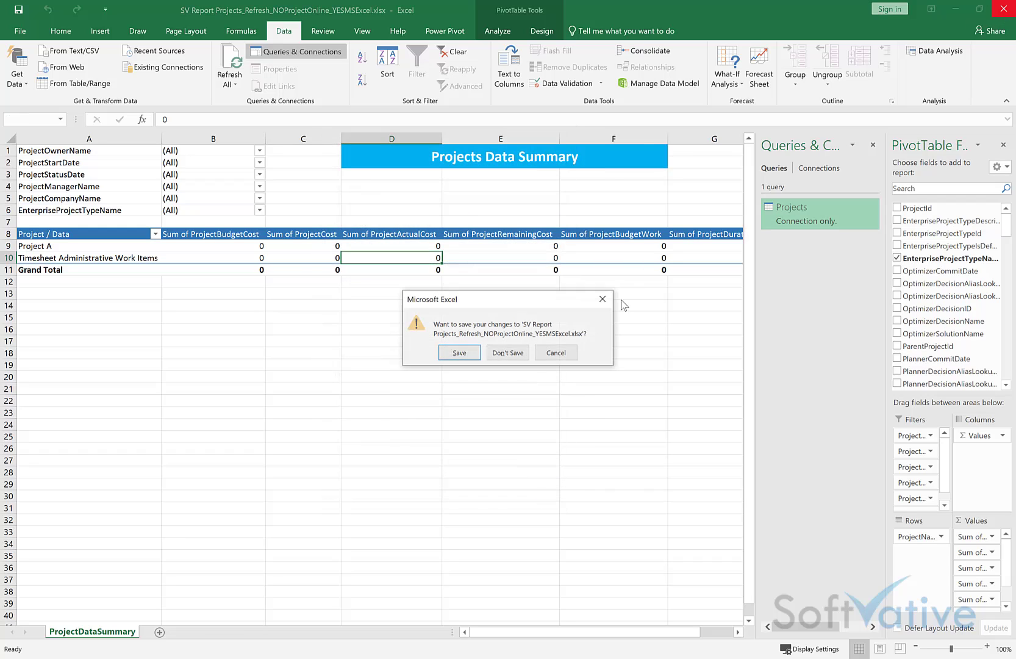
Step: Discard the workbook changes and move up to the English (United States) reports folder in SharePoint
{"action": "left_click", "coordinate": [506, 353]}
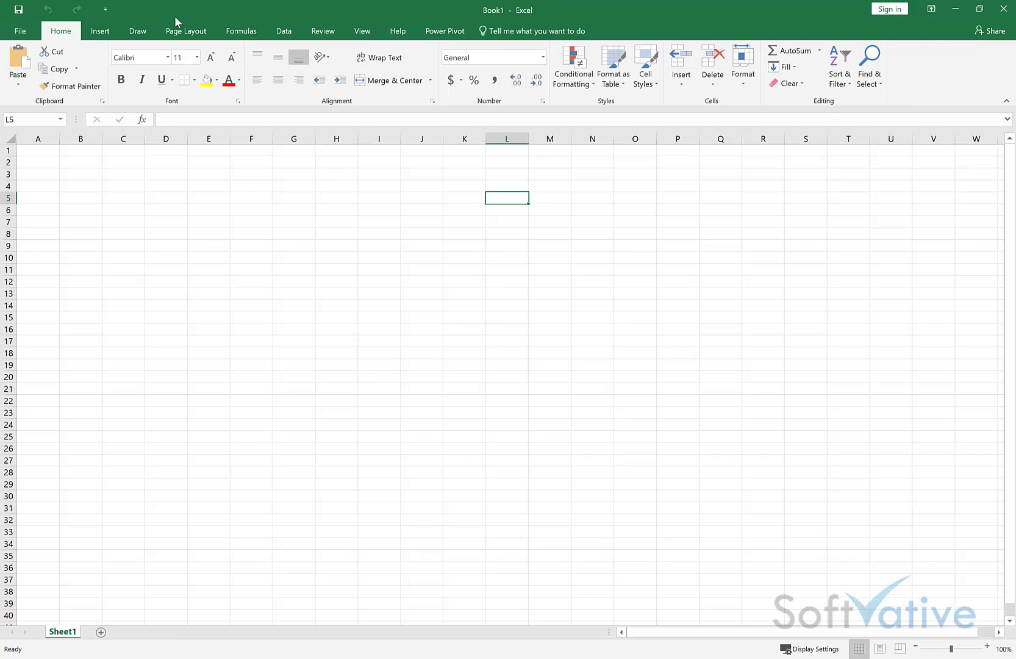
{"action": "left_click", "coordinate": [956, 9]}
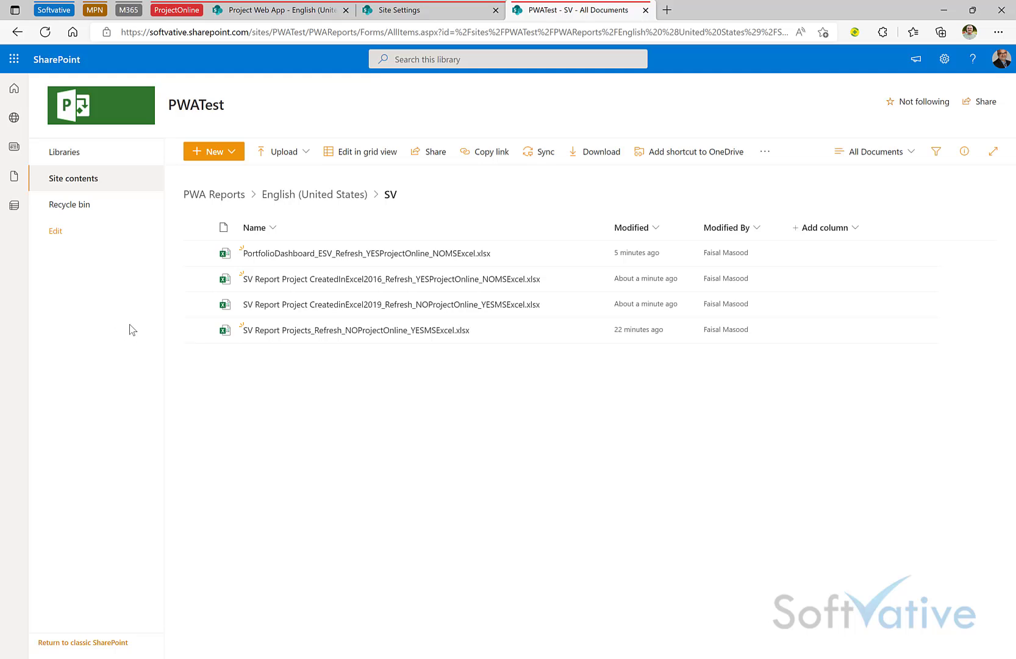
{"action": "left_click", "coordinate": [343, 195]}
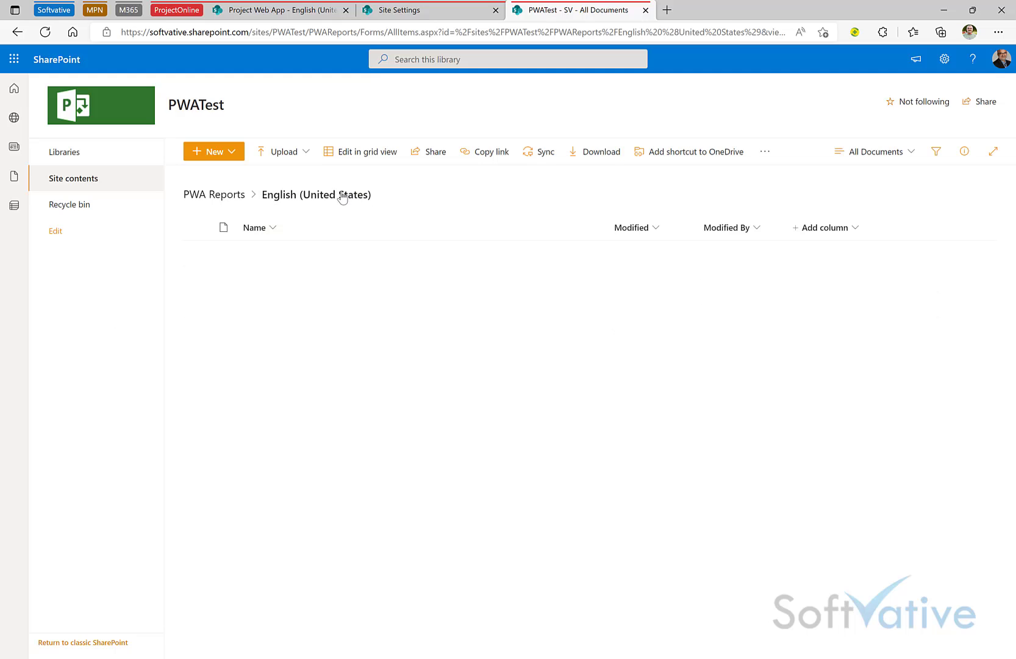